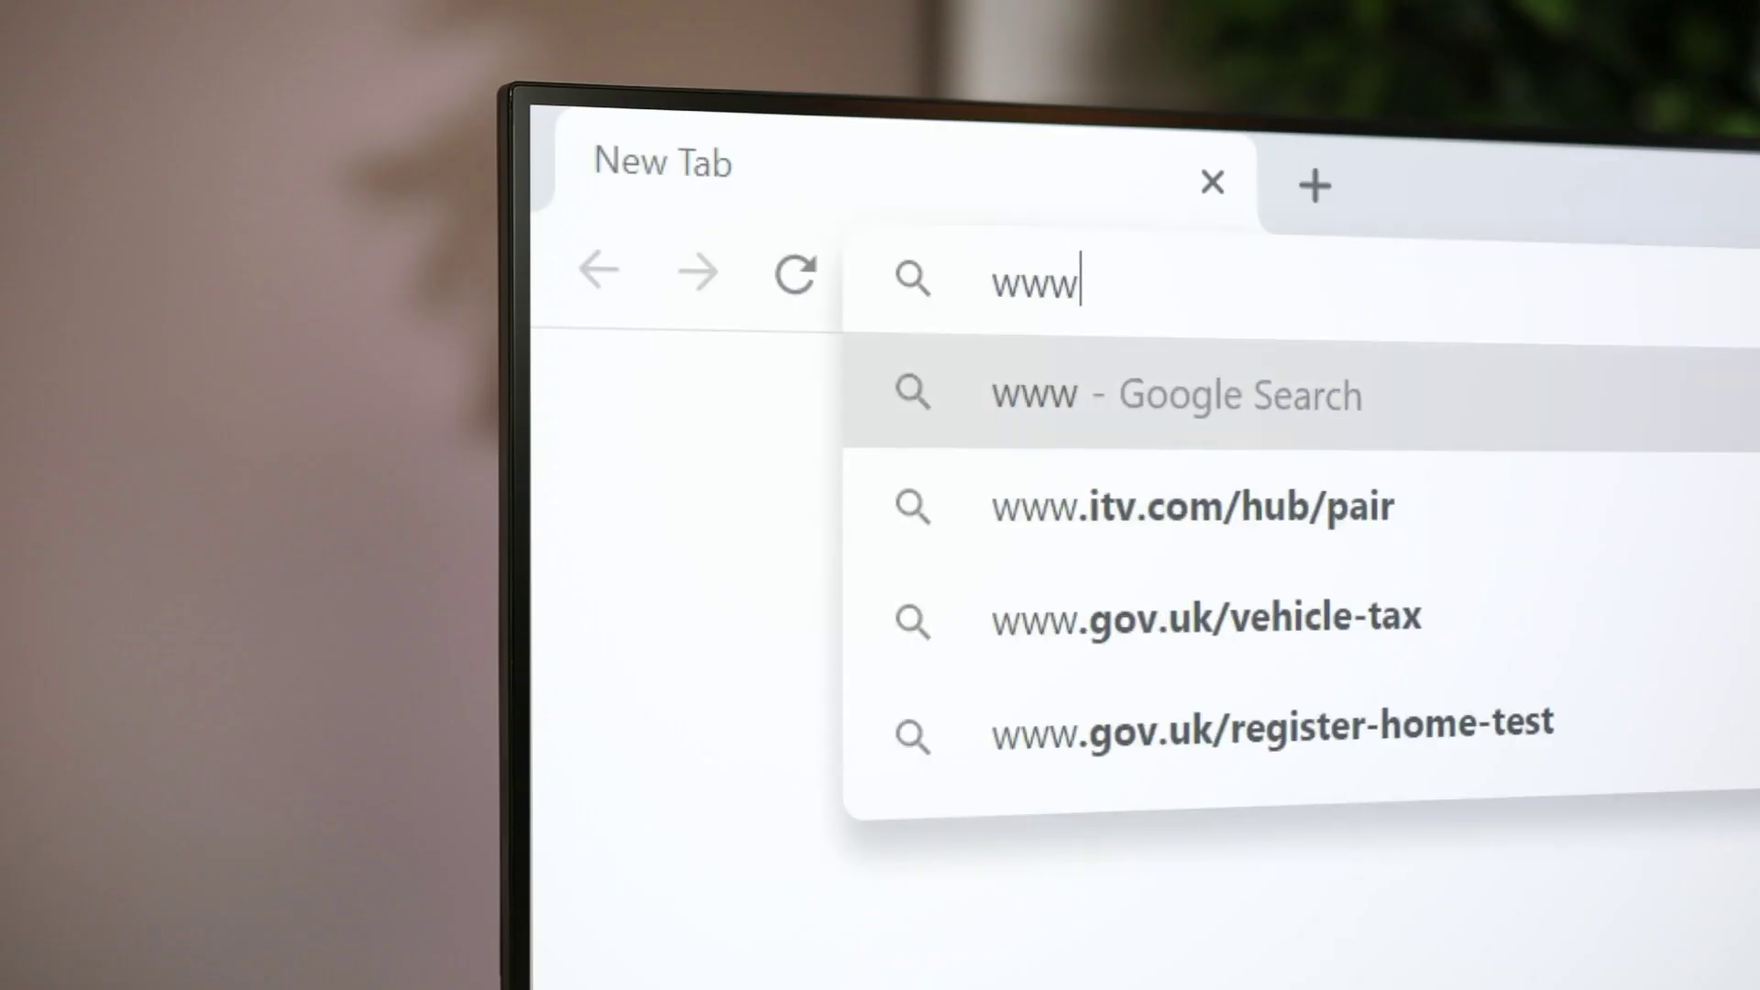
text(up.ac.)
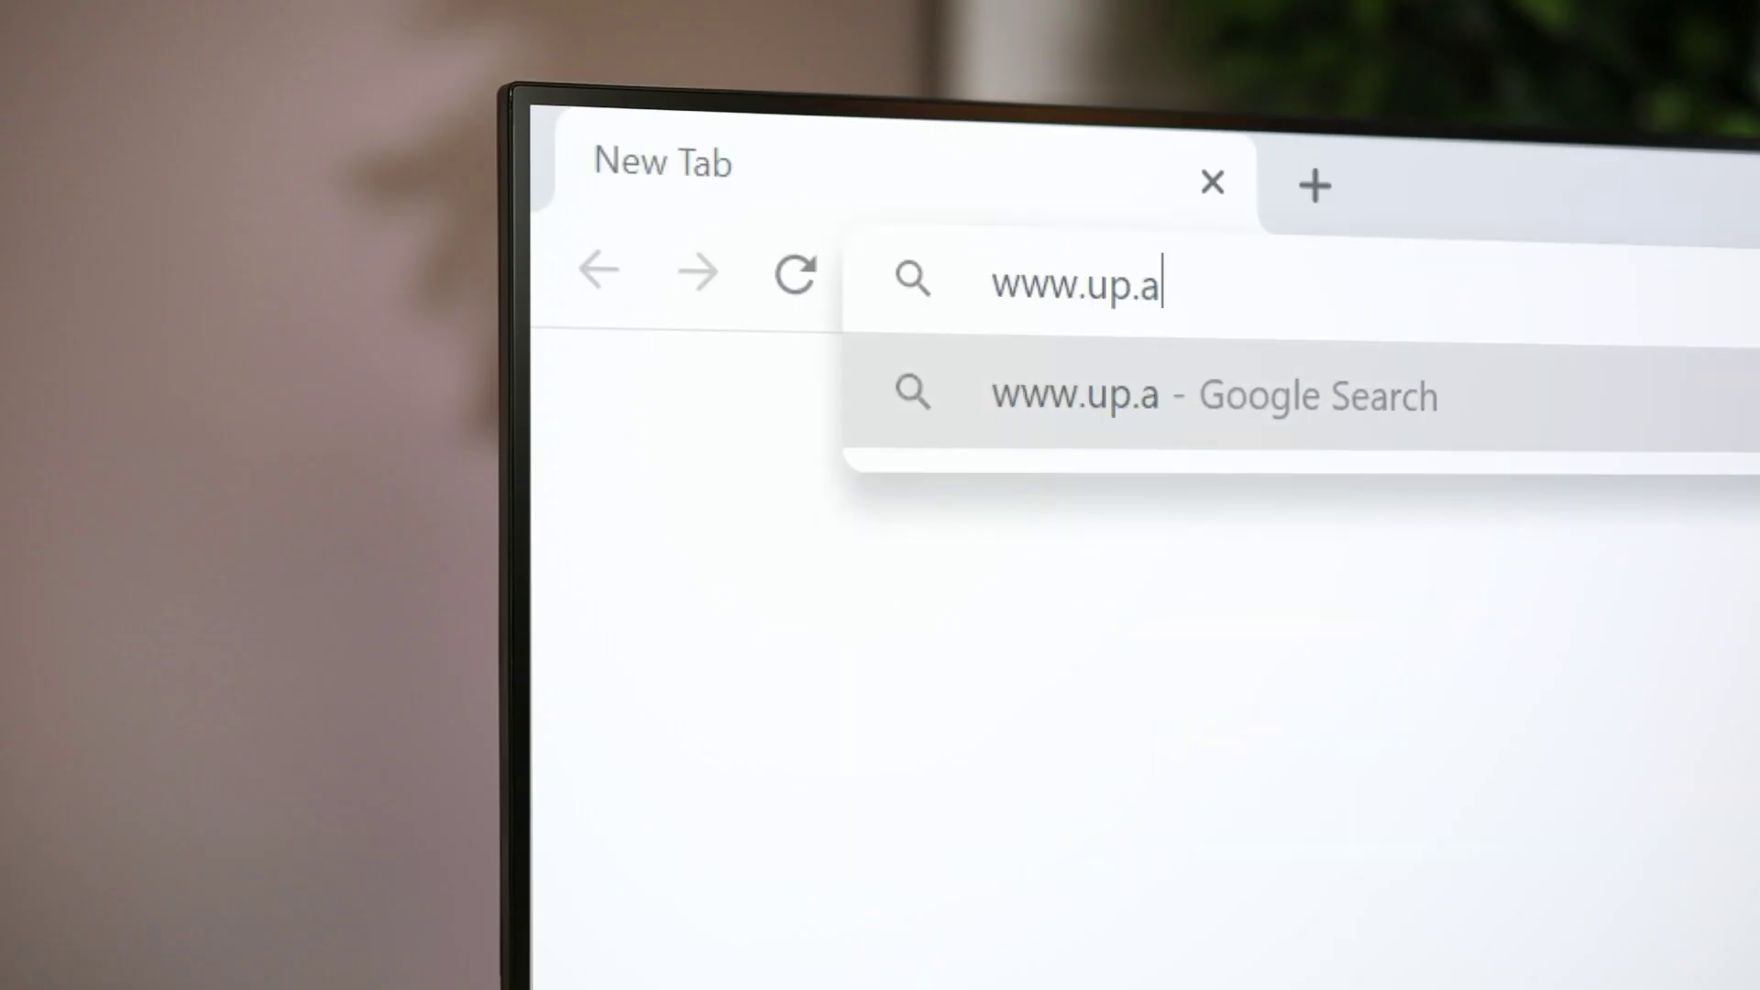
text(za)
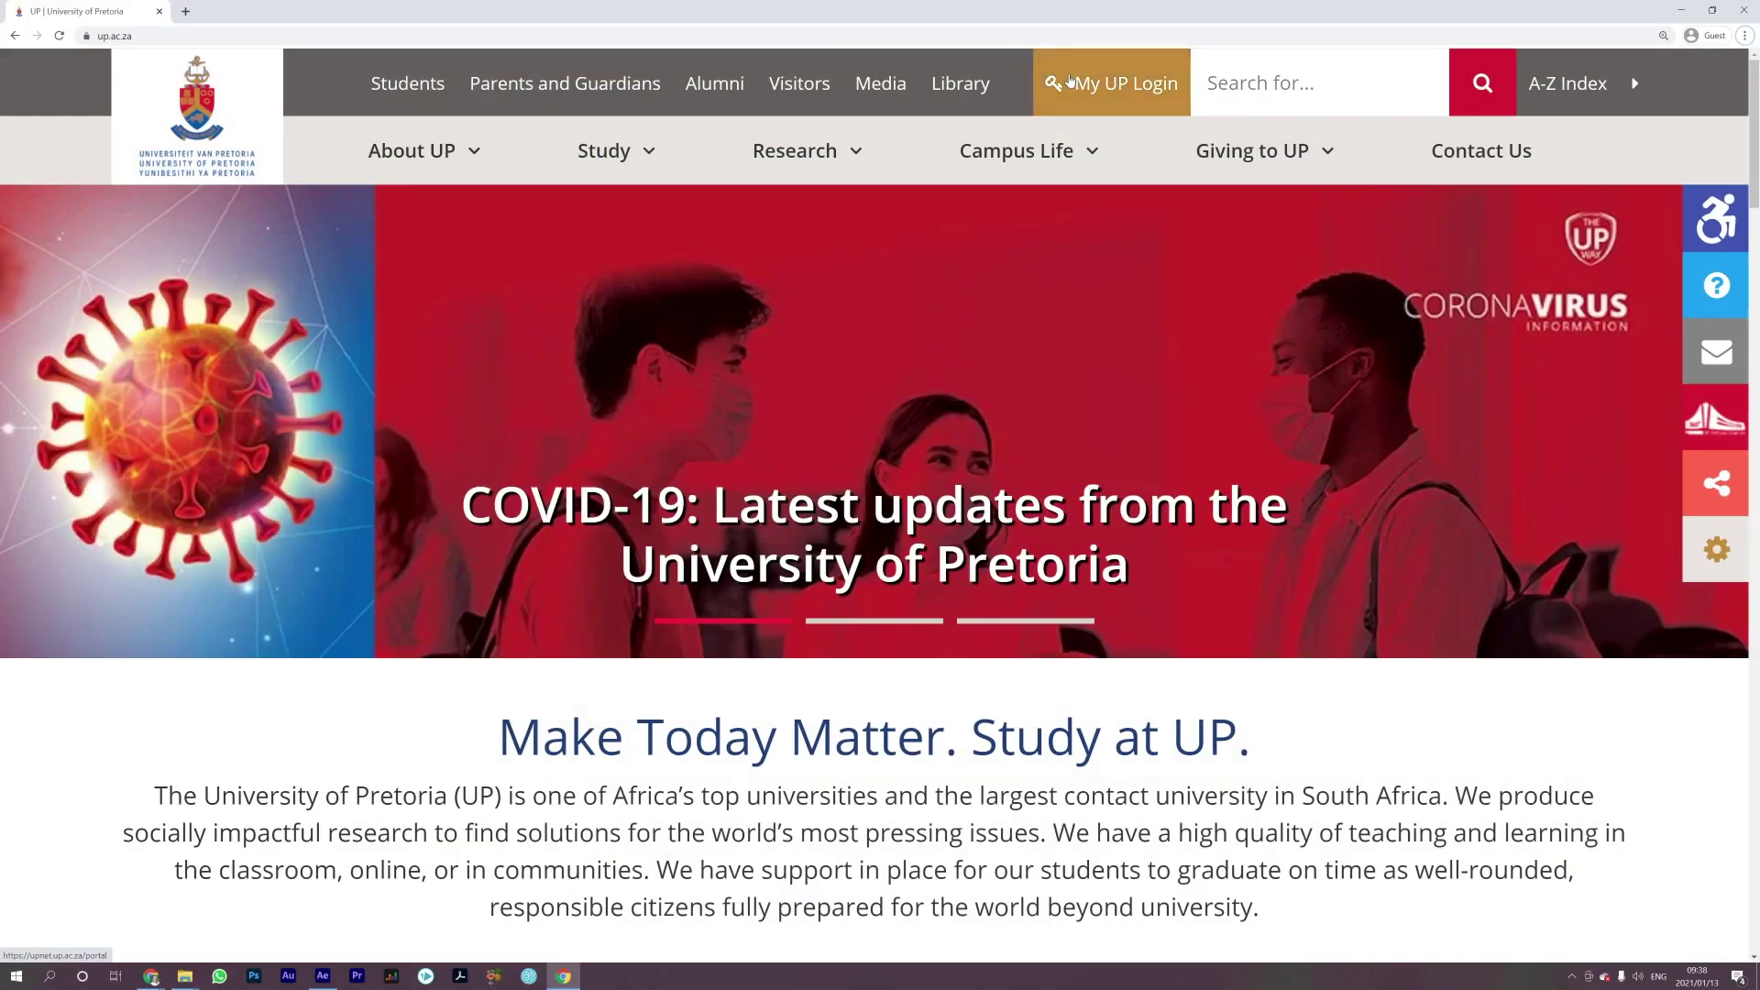
click(1070, 81)
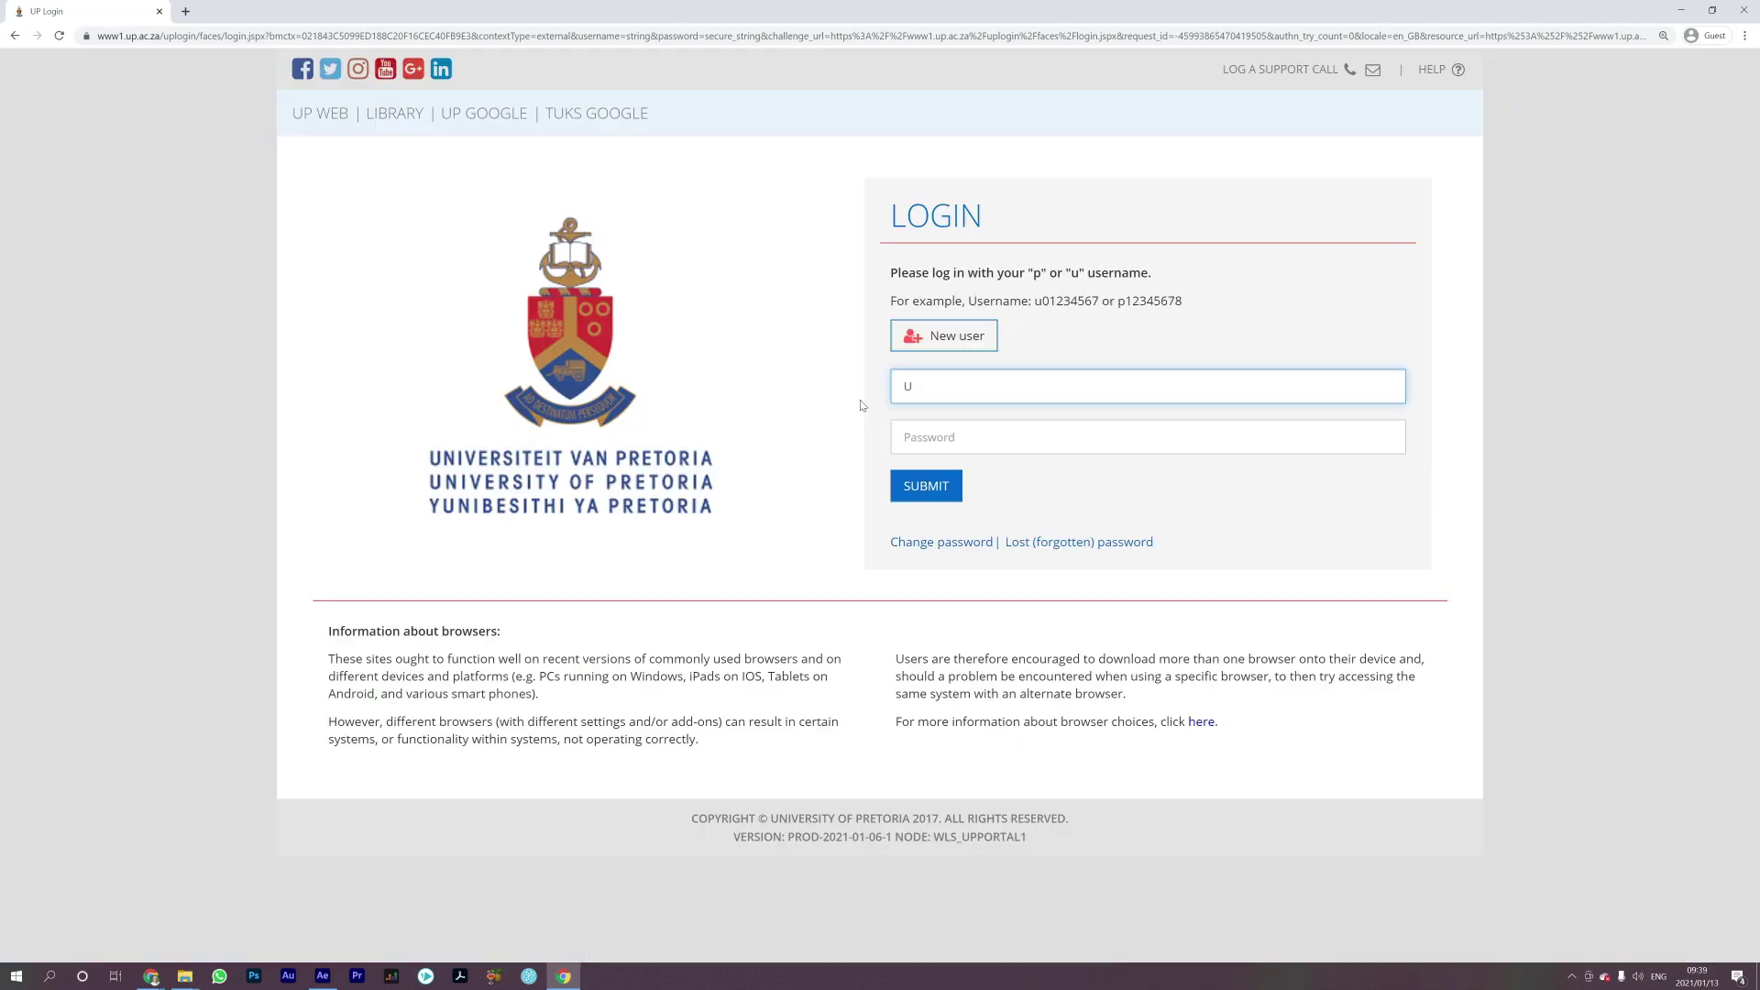
text(U264746)
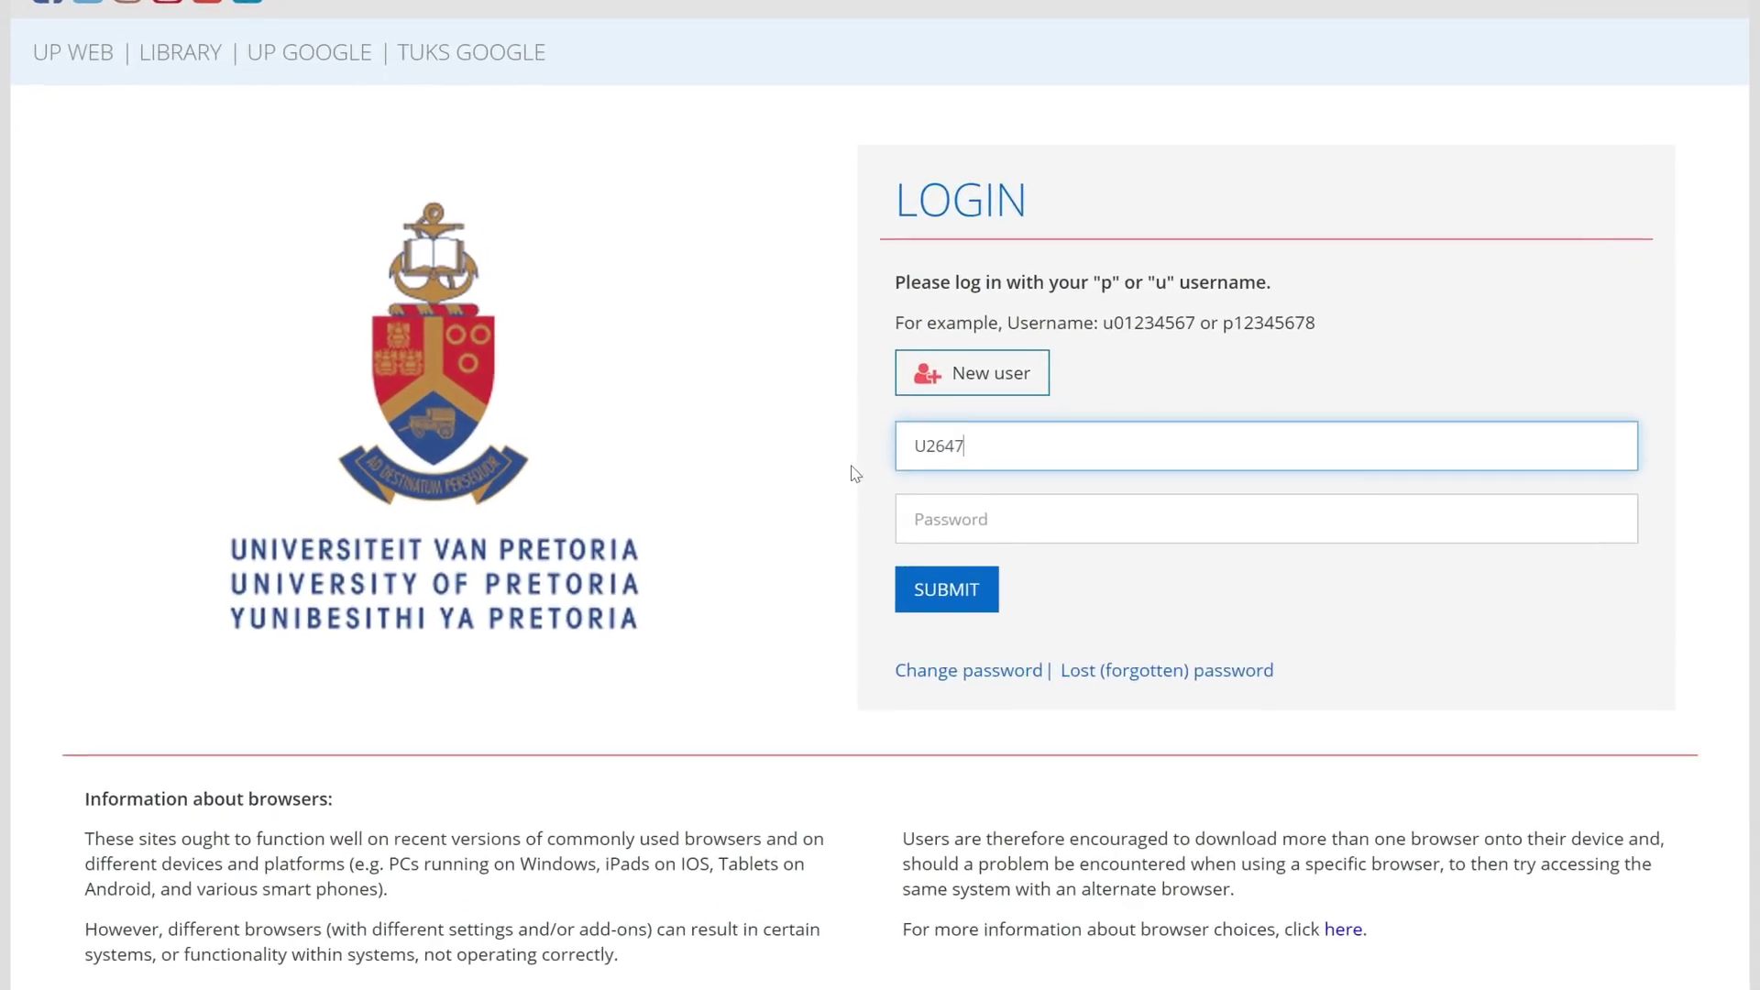
text(47)
key(Tab)
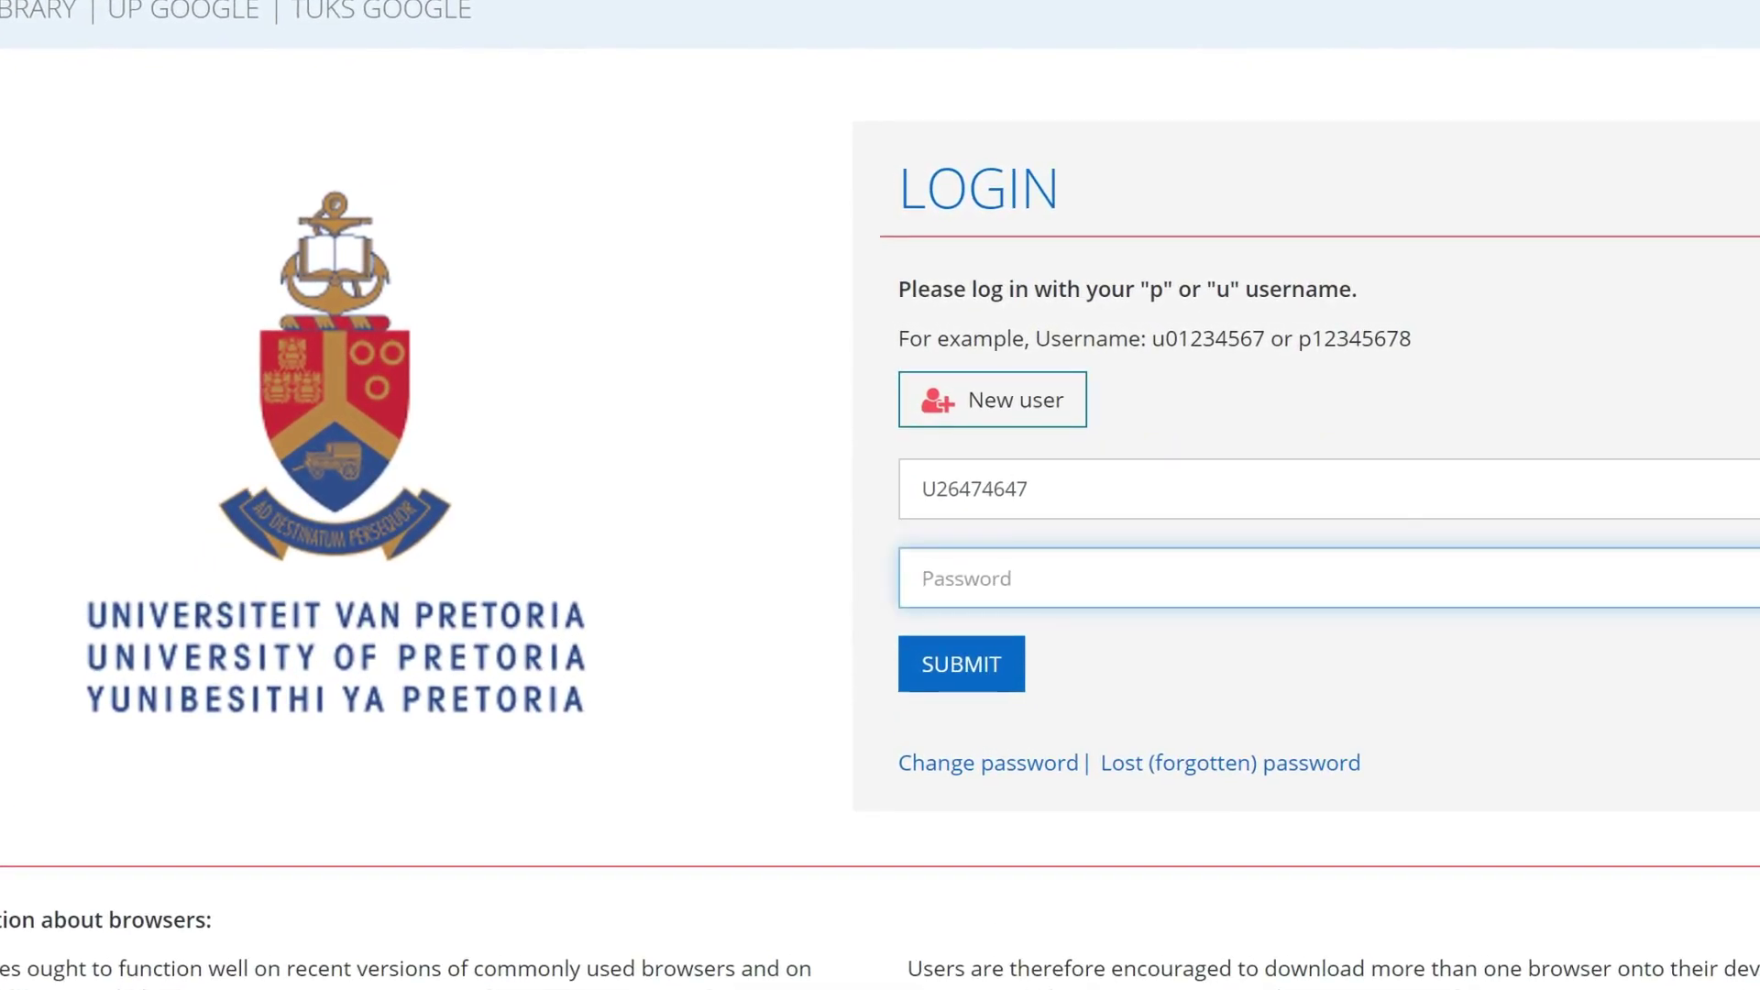
text(*********)
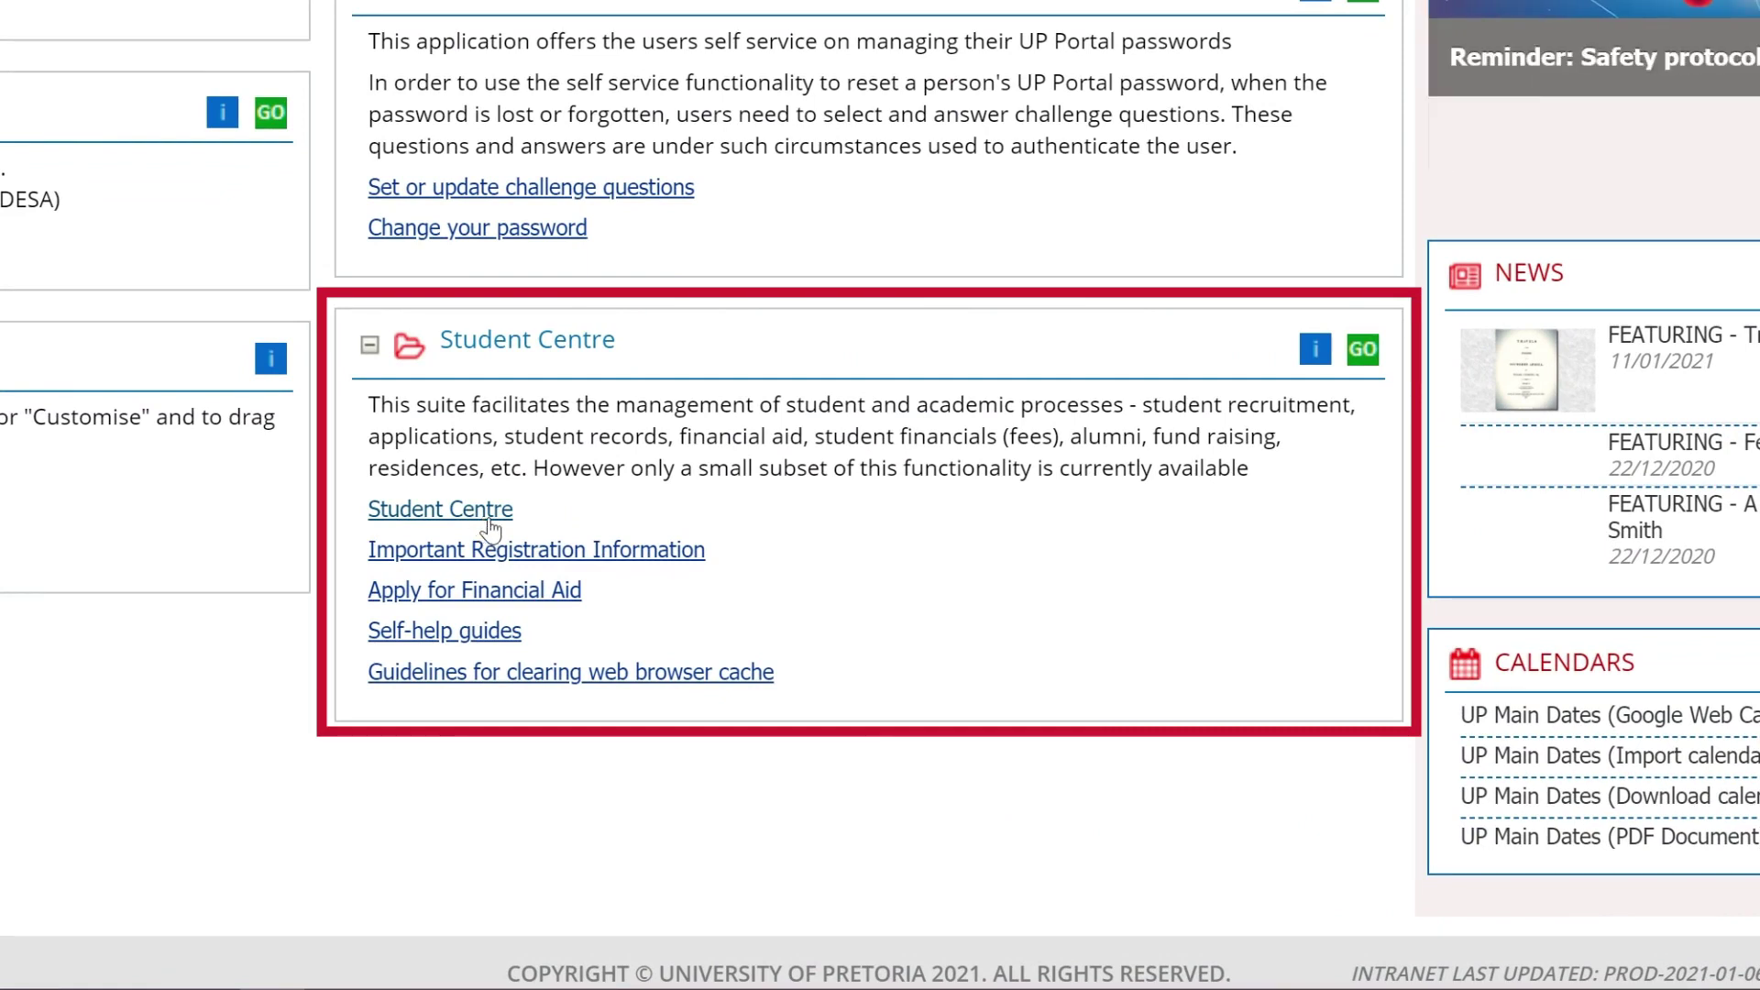
Go through Student Centre and UP Student Centre into Registration/Module Changes
click(489, 527)
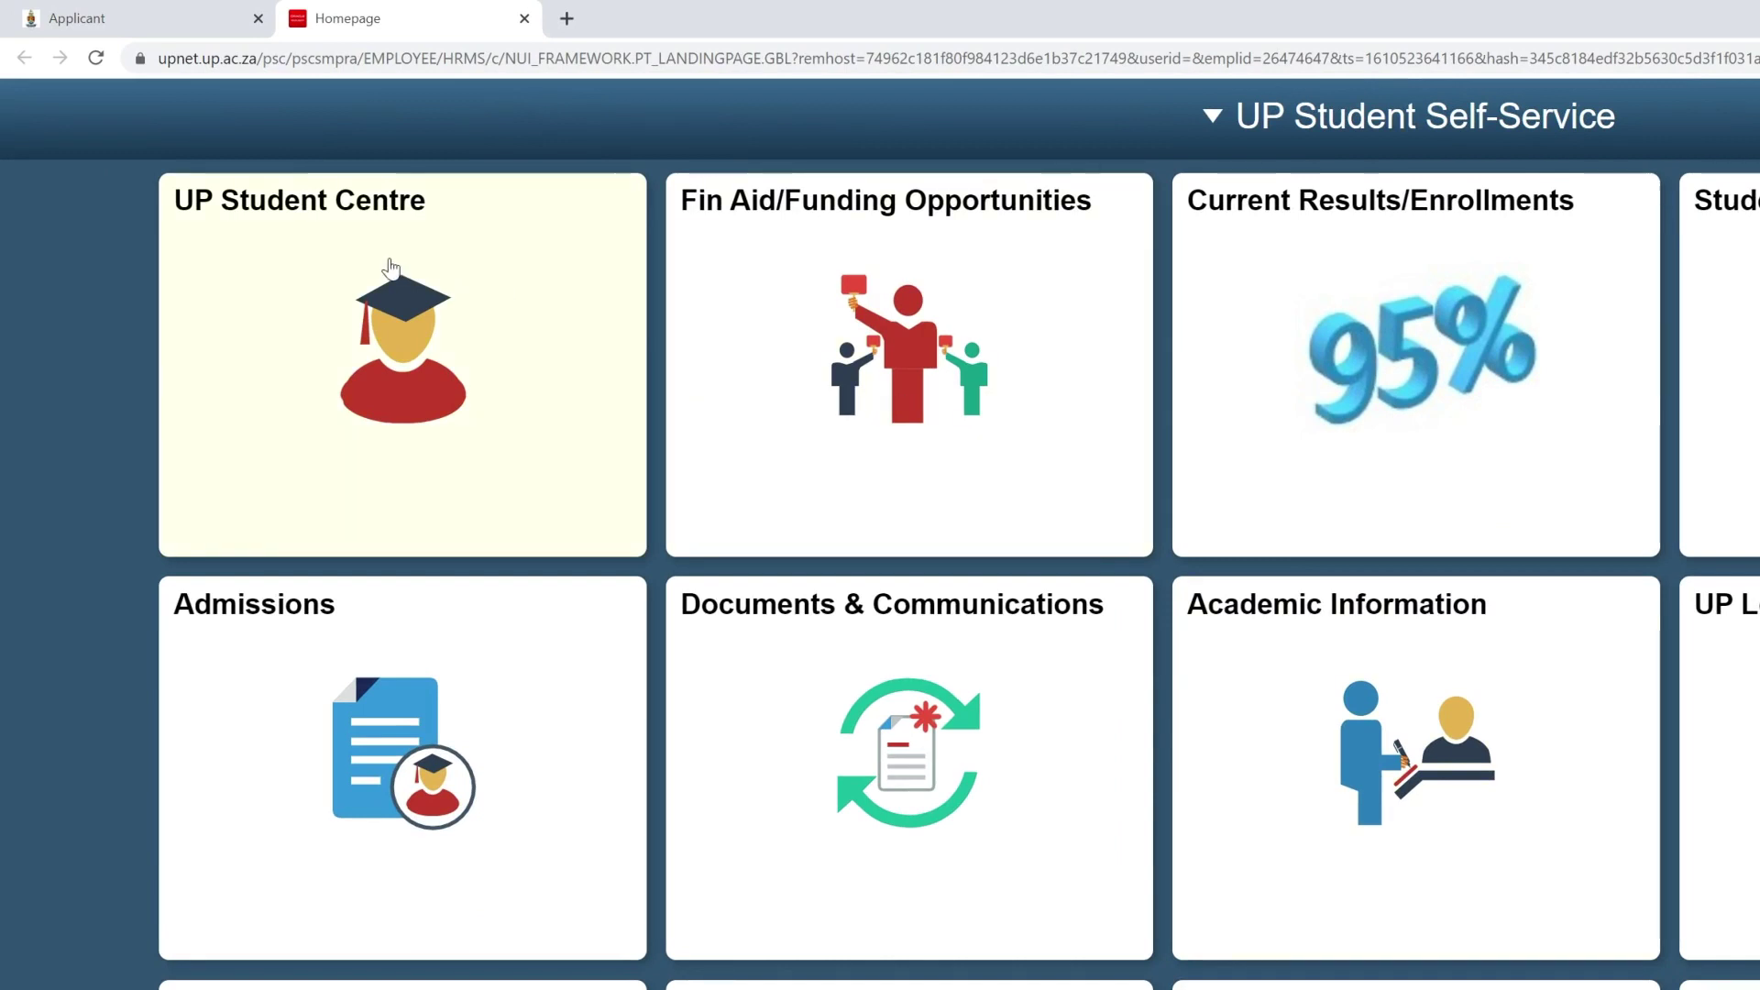
click(383, 275)
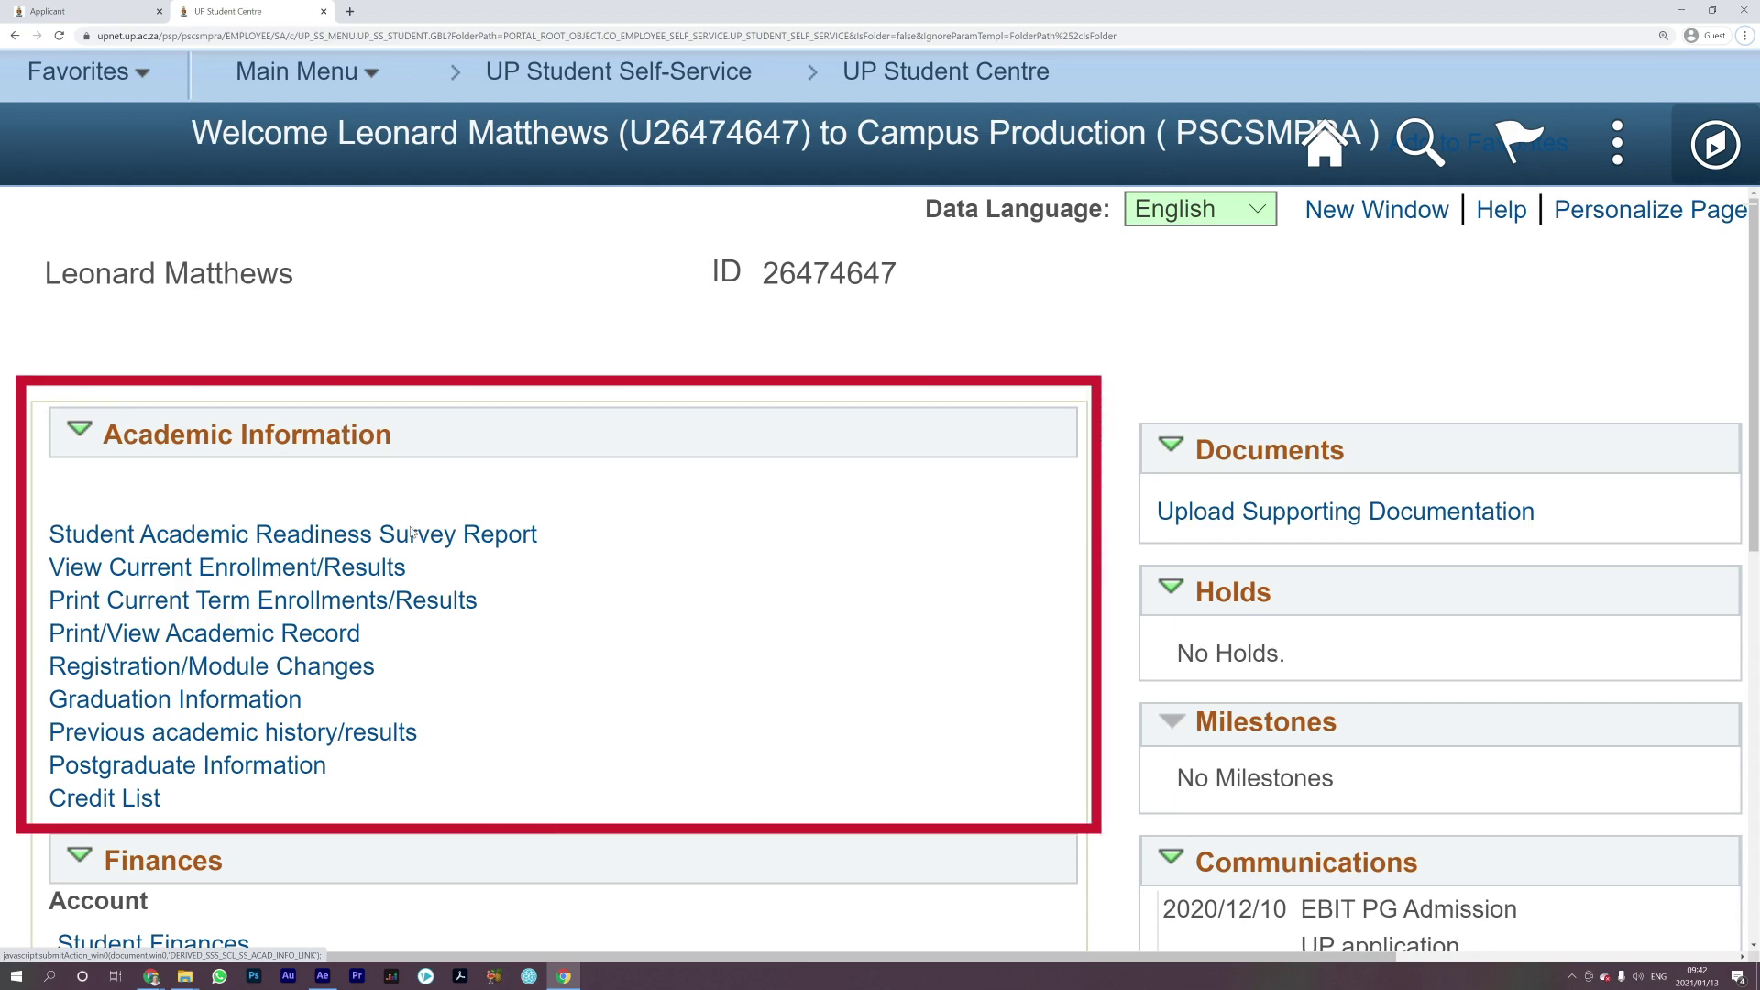
click(328, 669)
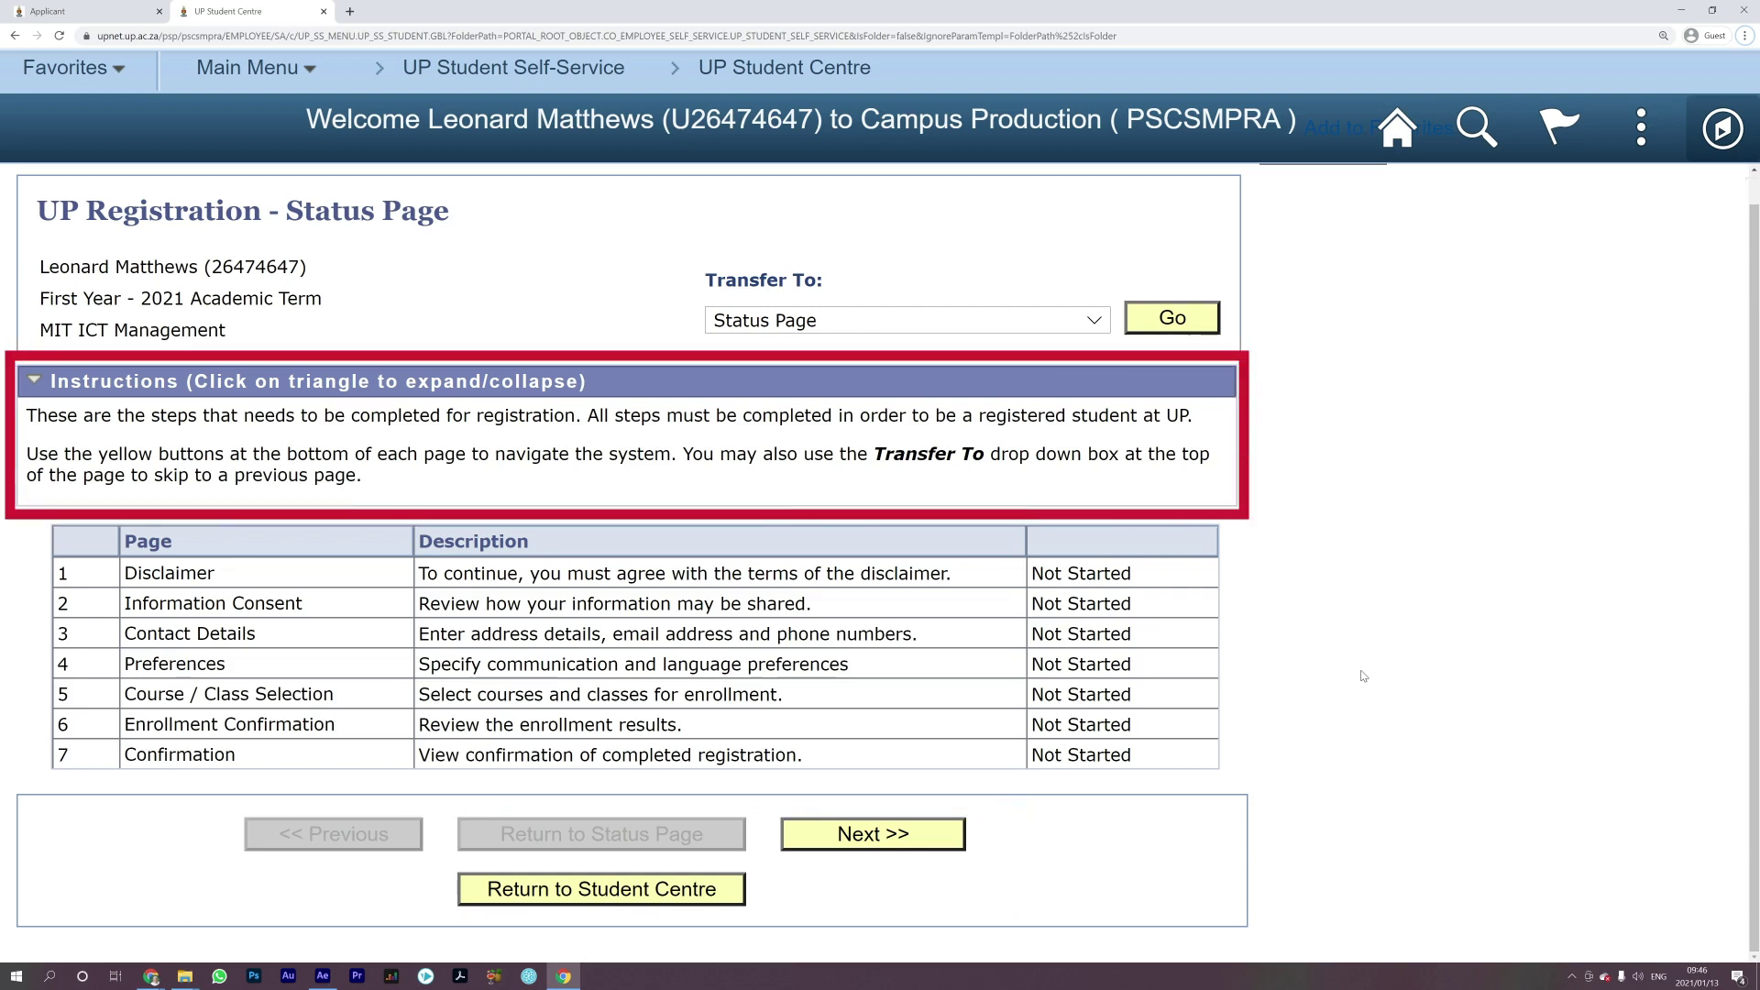
Start the Step 1 disclaimer and read the General Academic Regulations
click(912, 837)
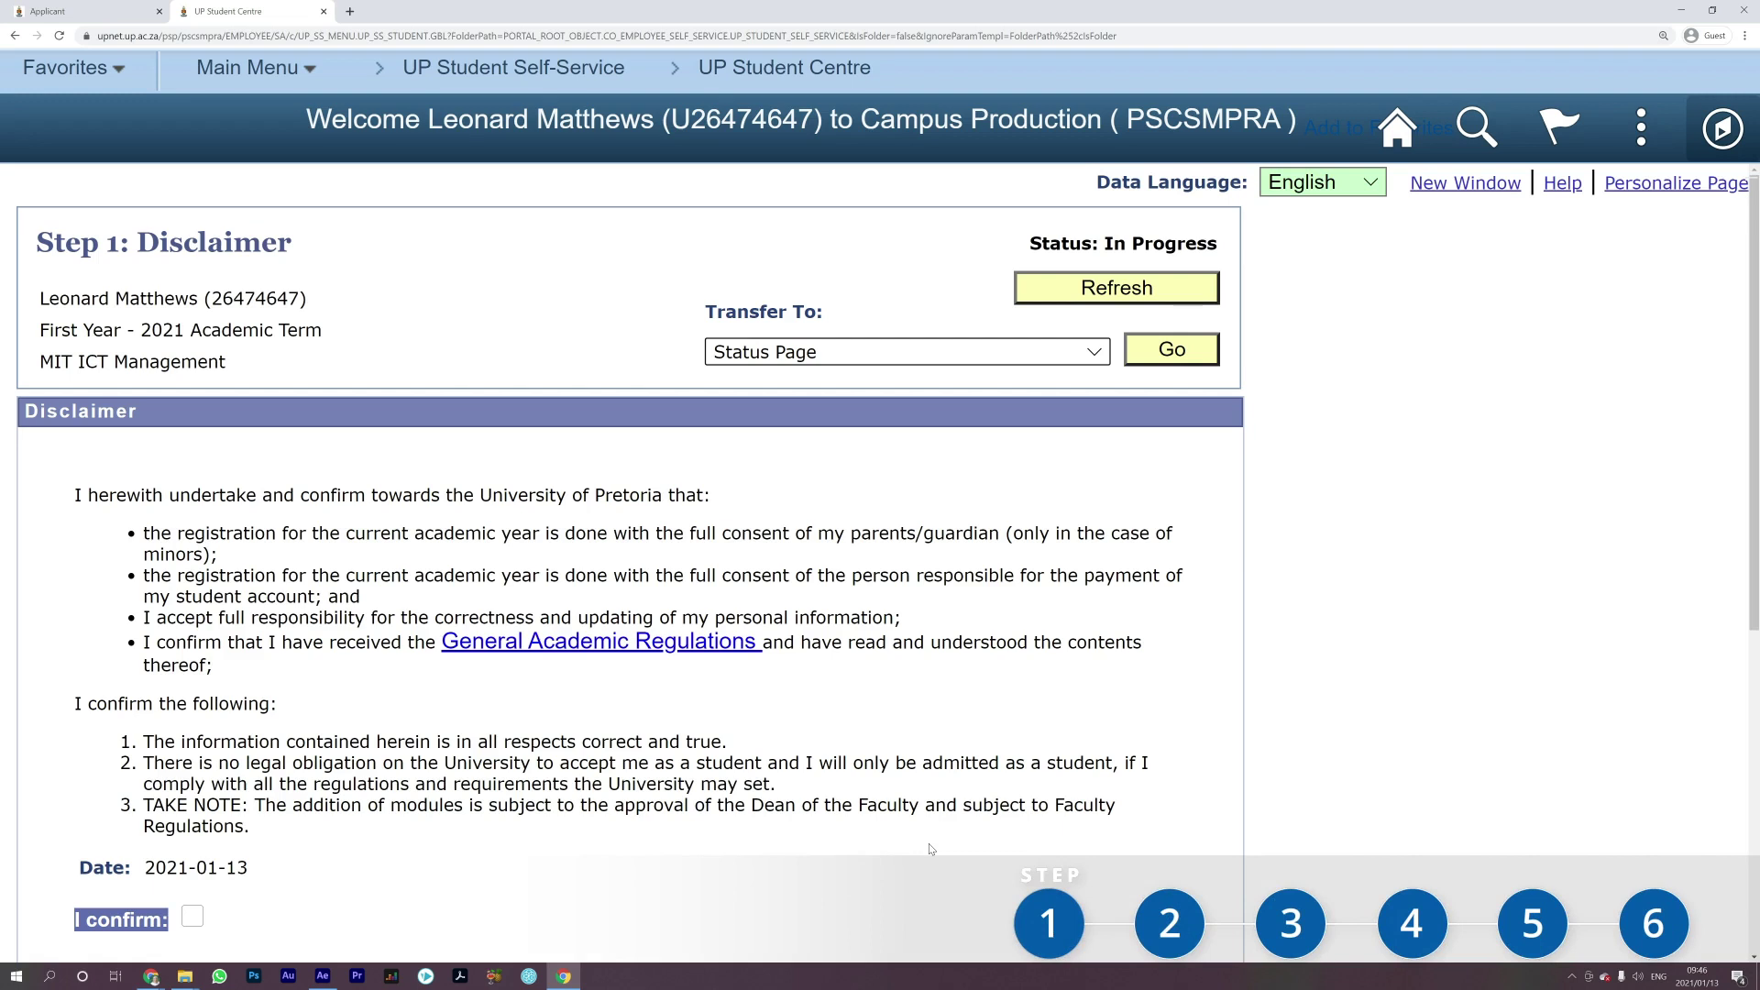
scroll(1312, 561, down, 3)
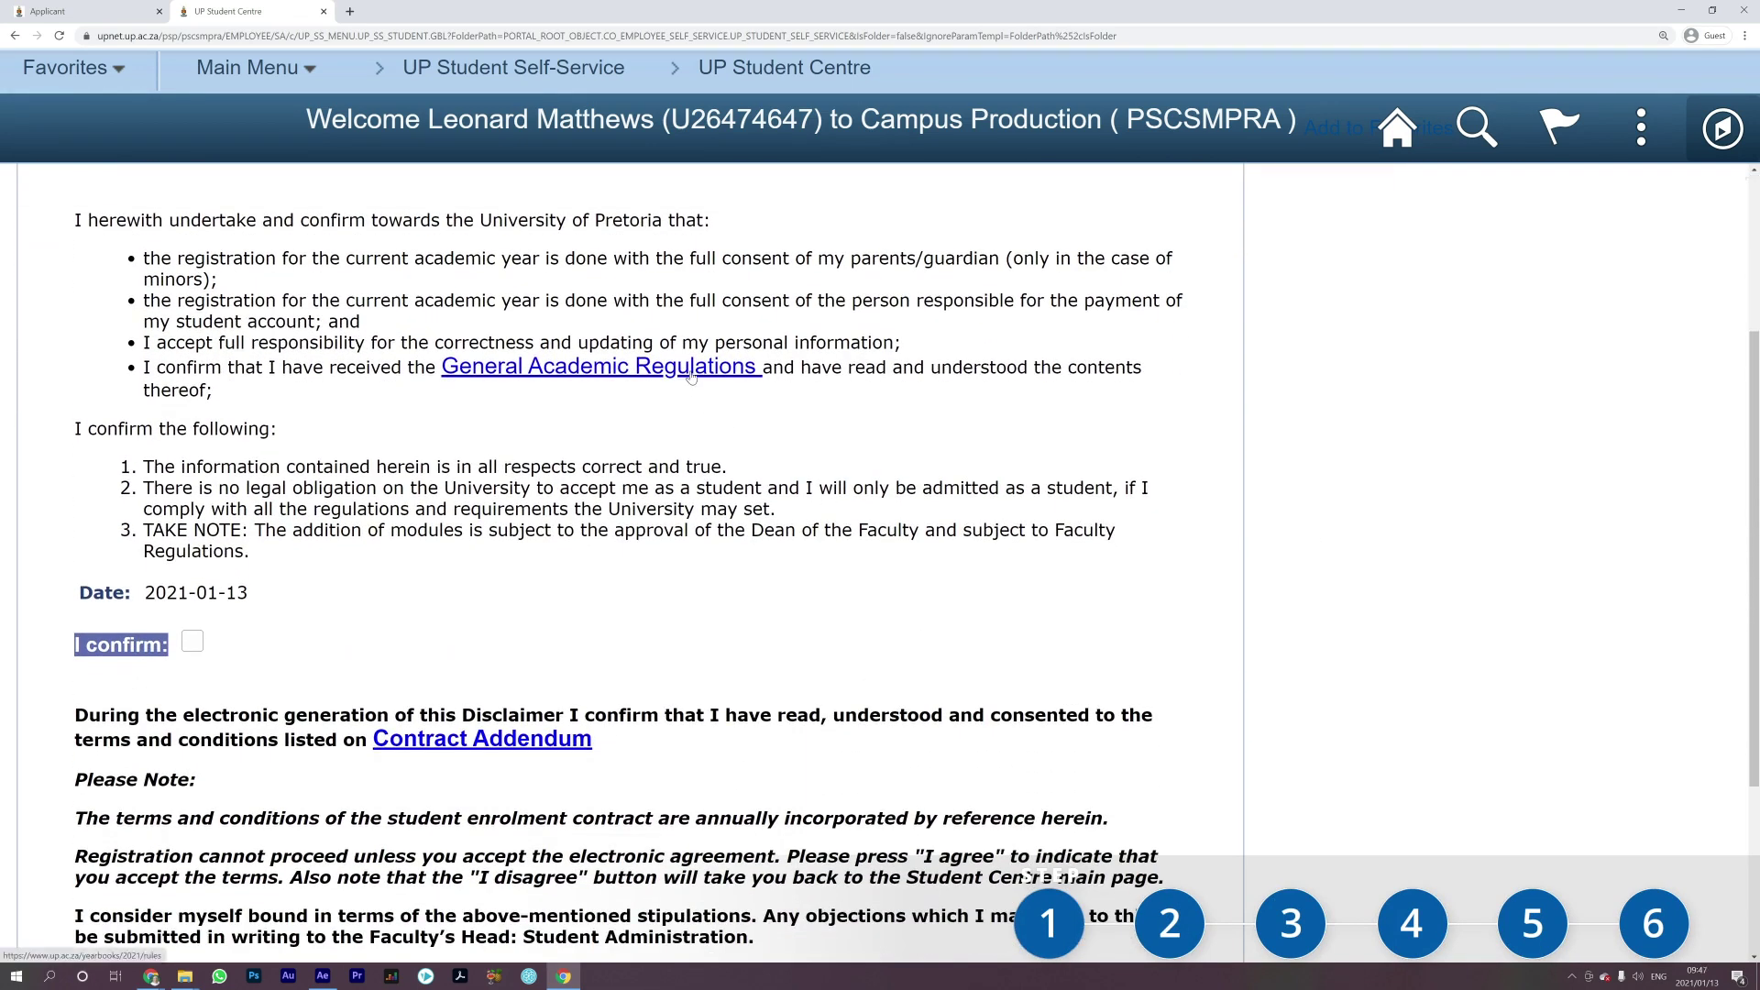
click(691, 371)
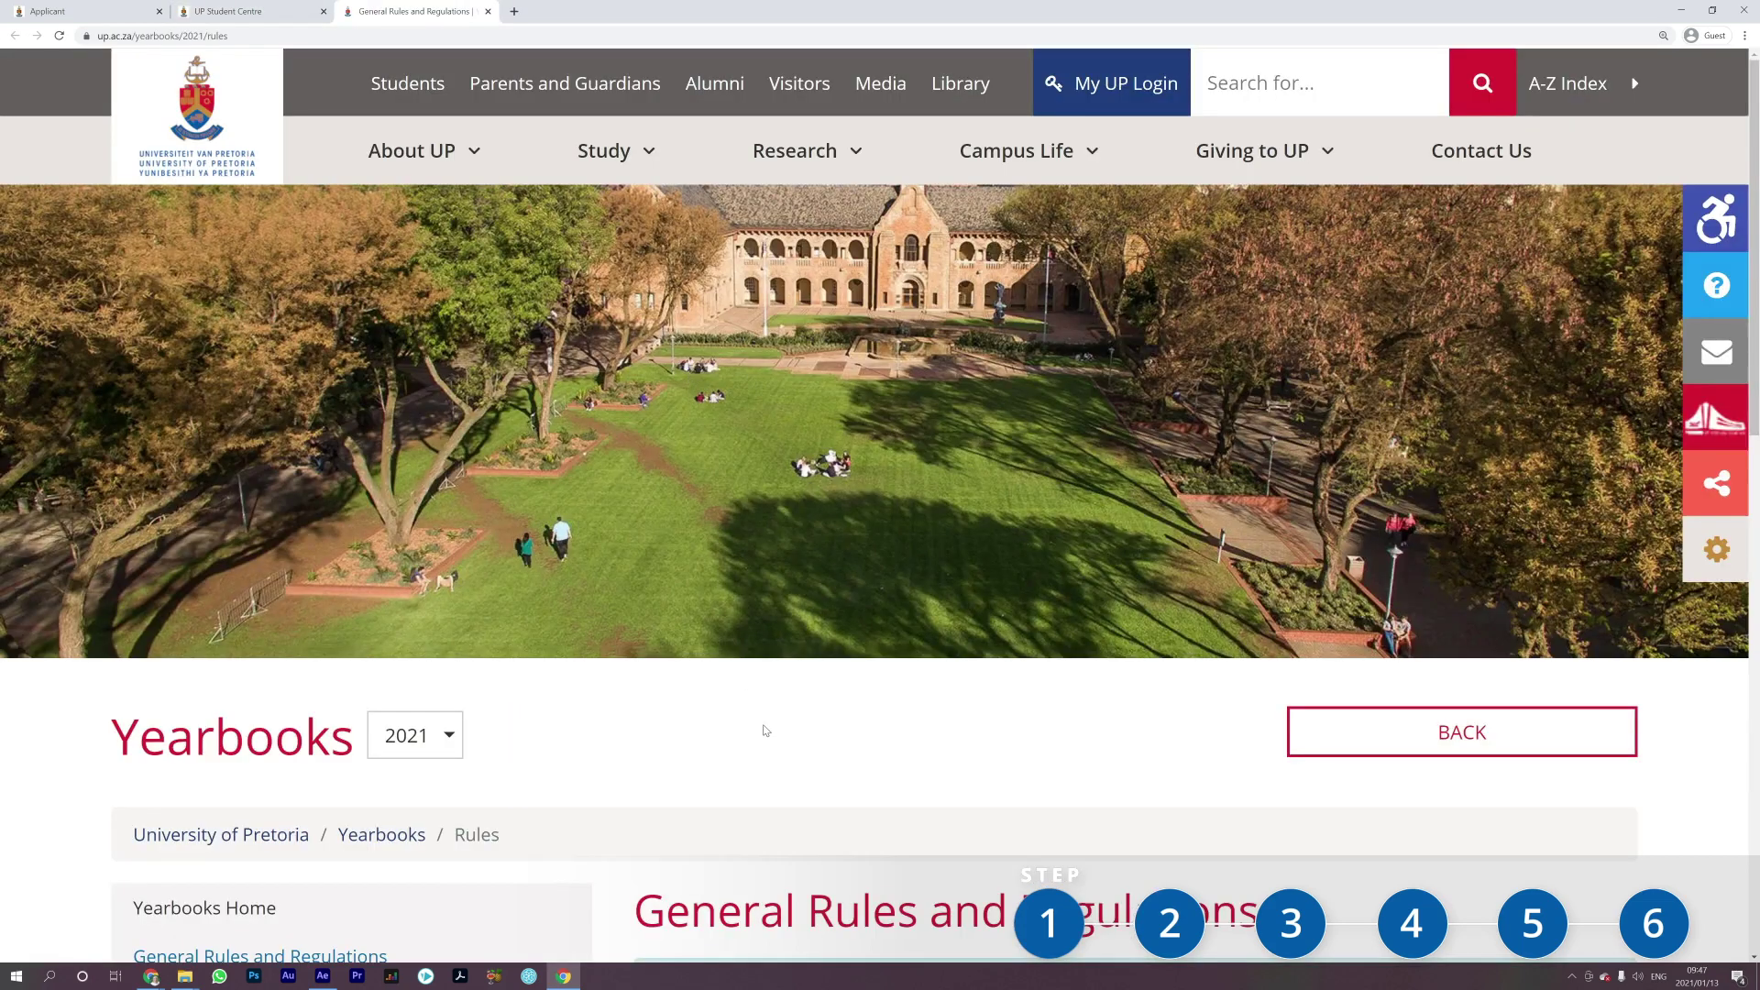
scroll(765, 730, down, 6)
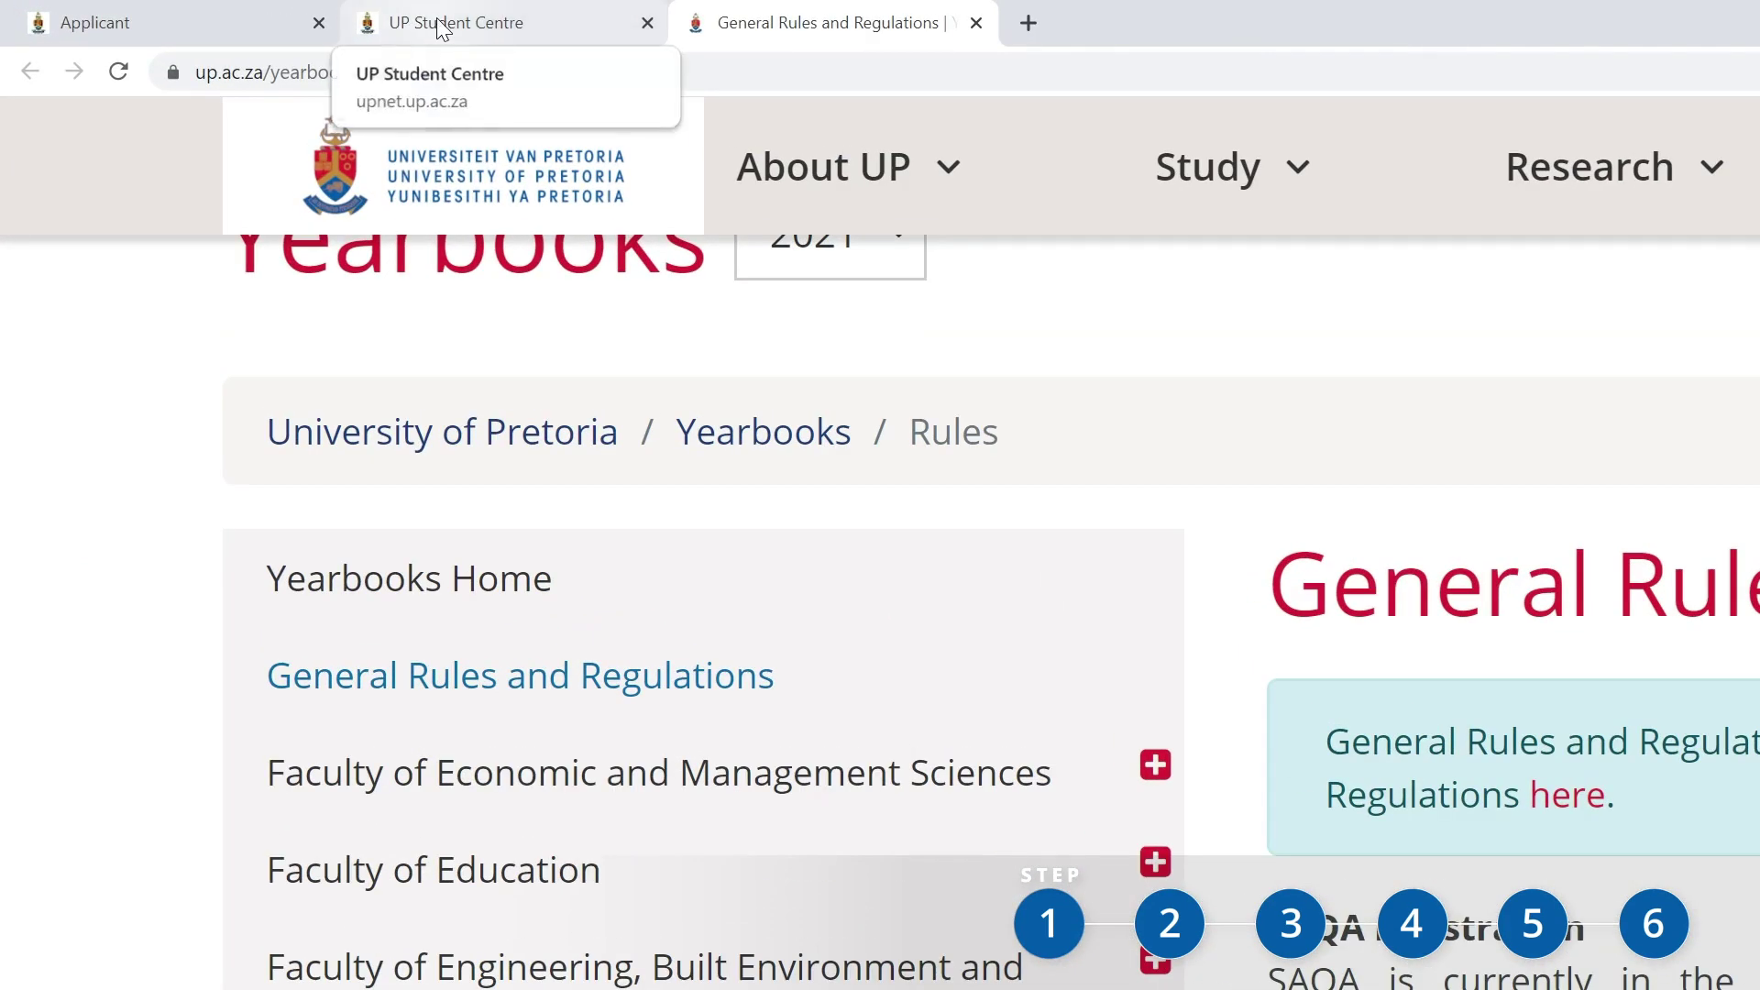
click(440, 27)
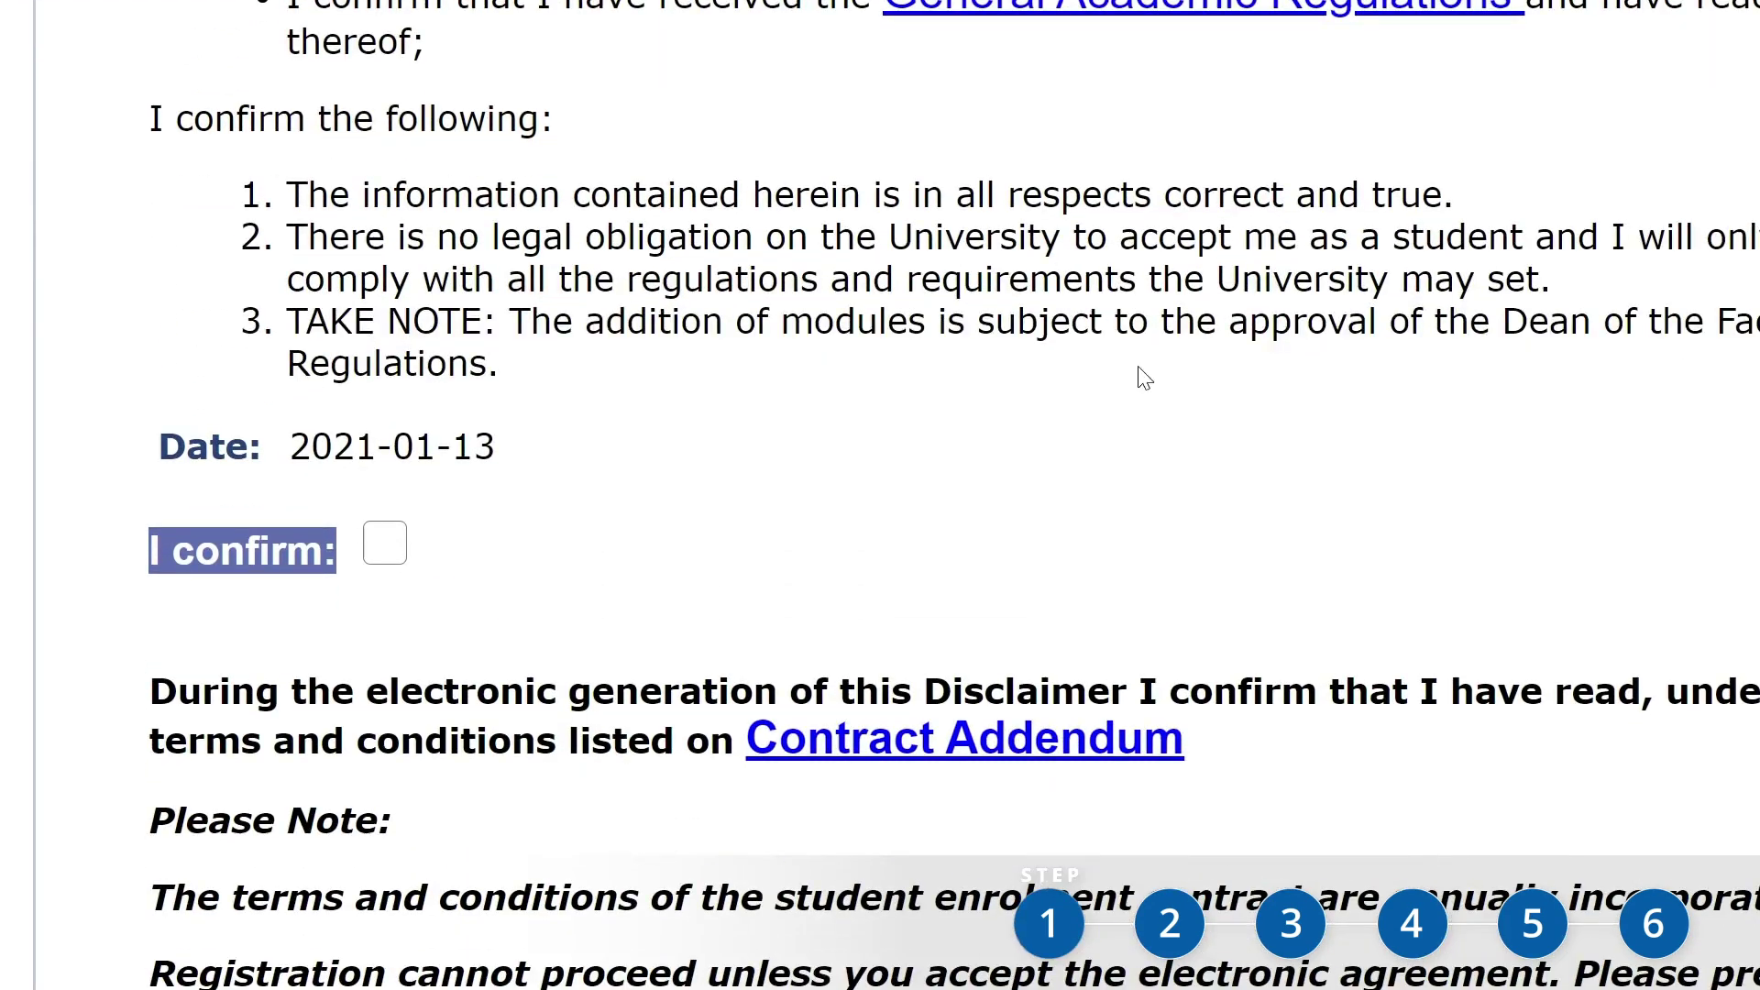
Tick I confirm, read the Contract Addendum, then agree to the disclaimer
click(384, 544)
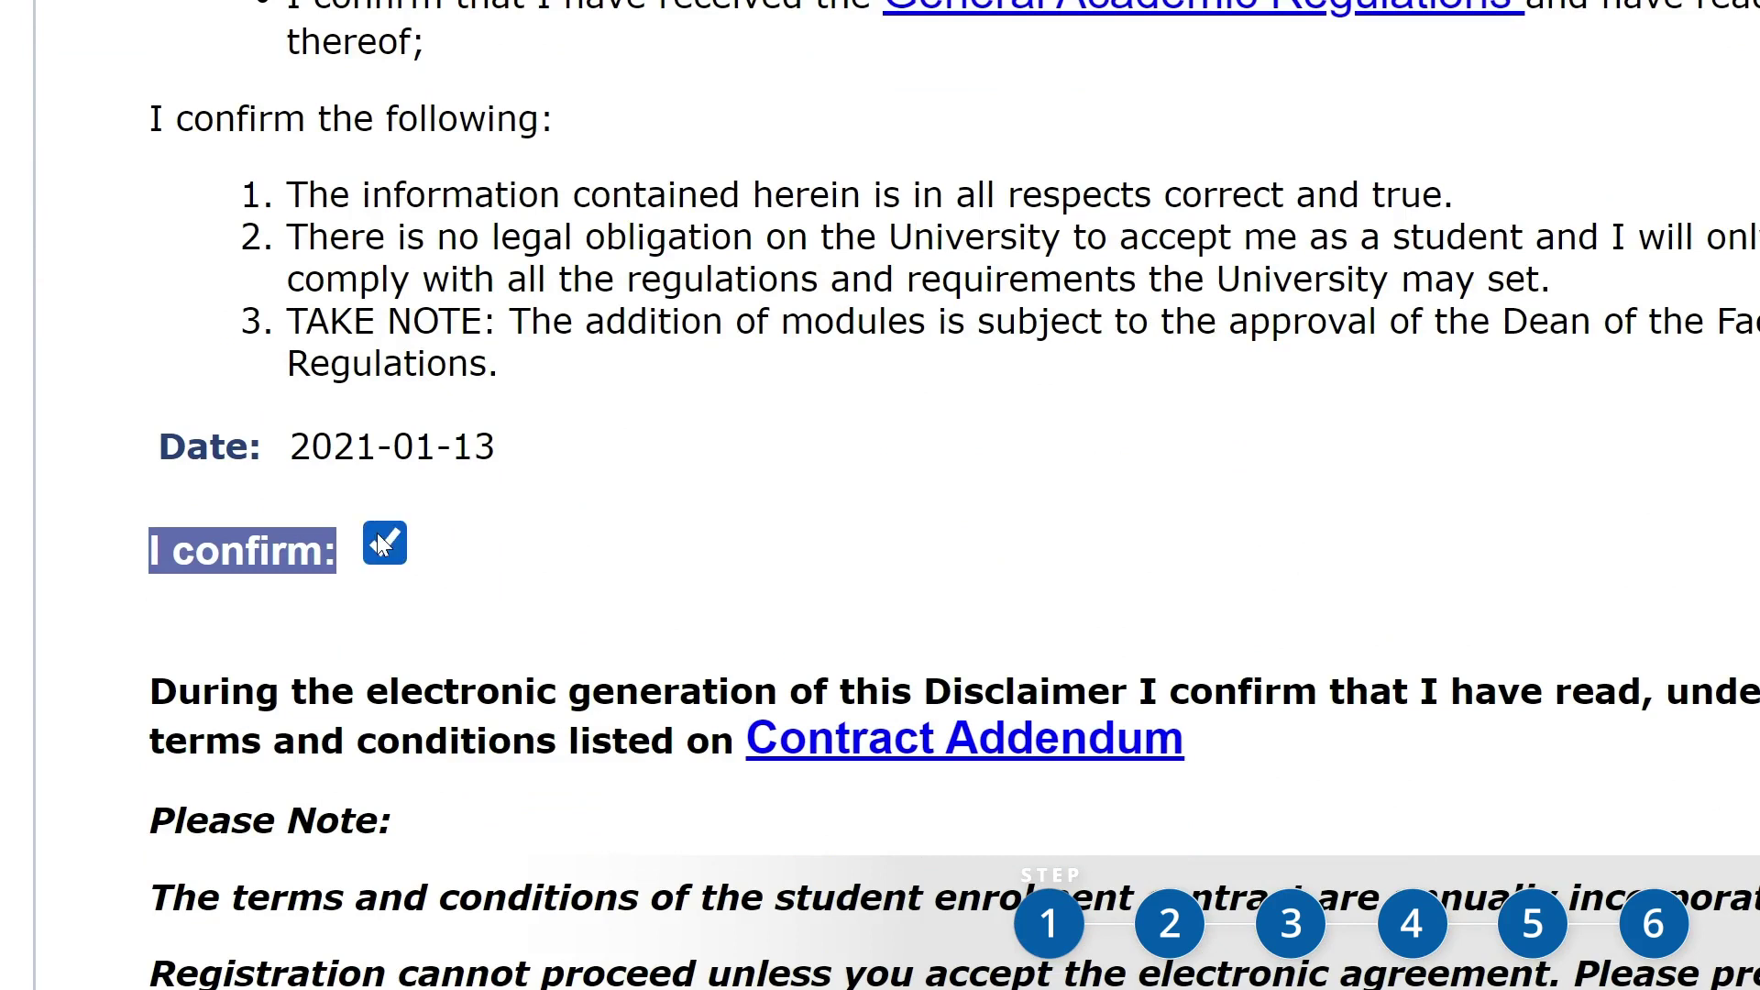
click(1131, 738)
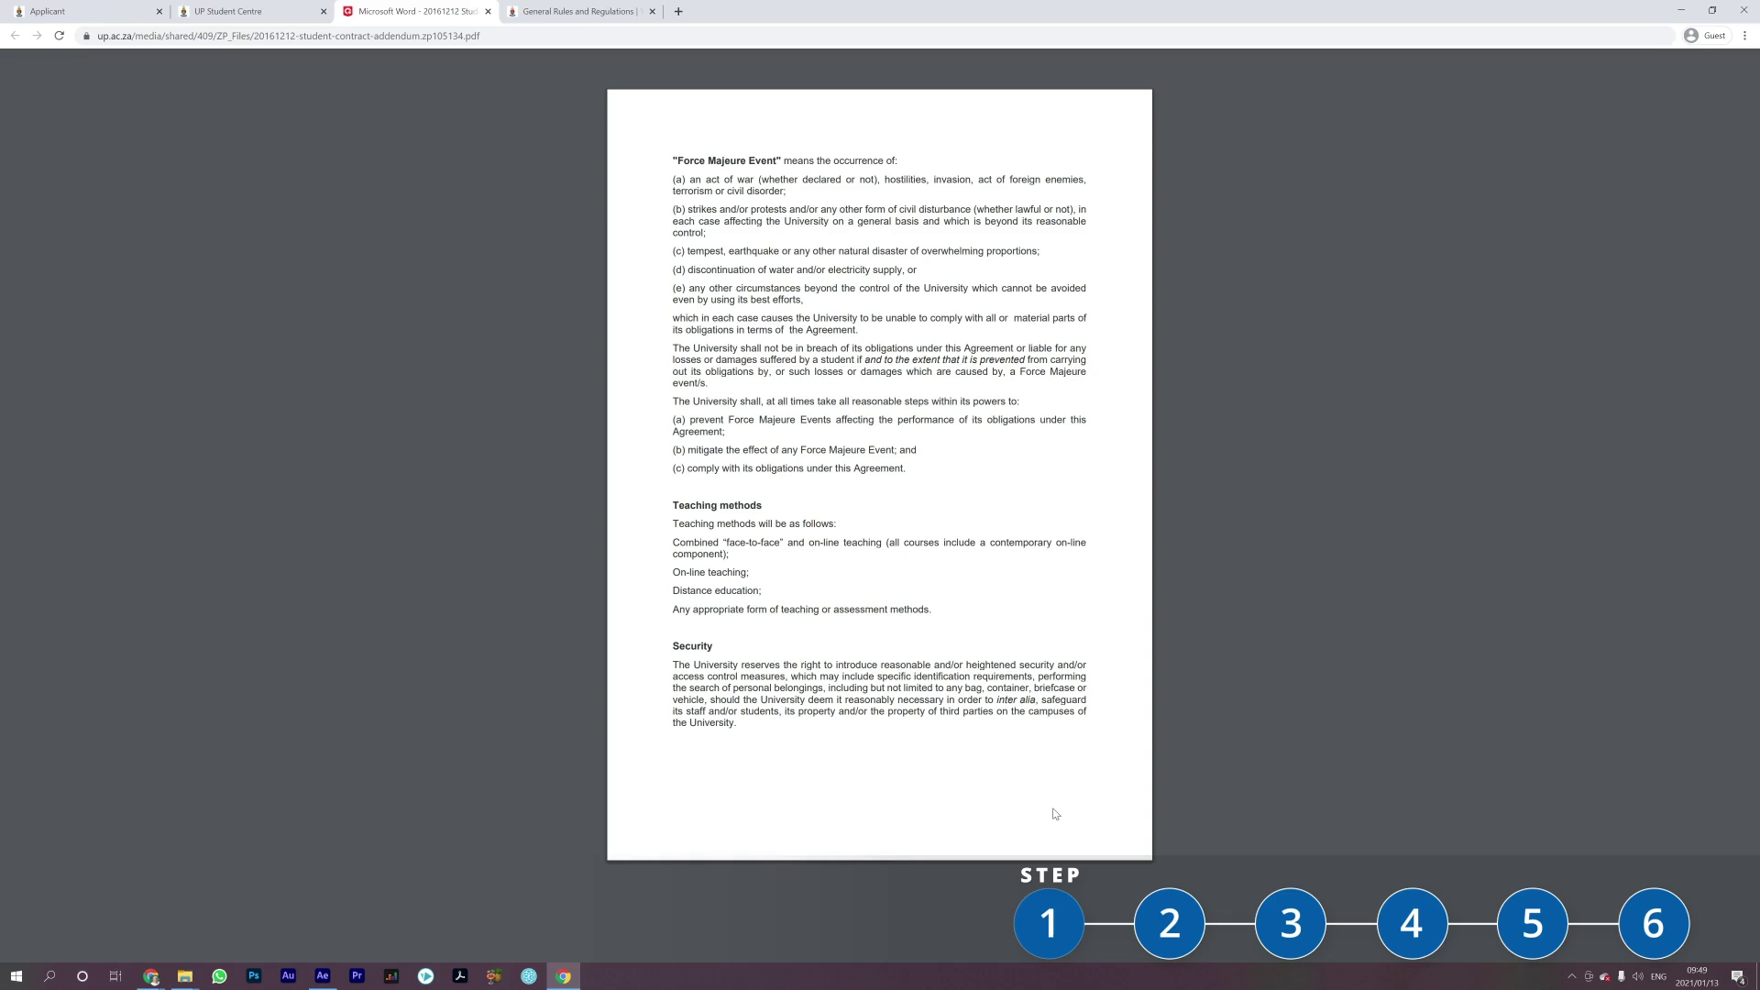
click(279, 18)
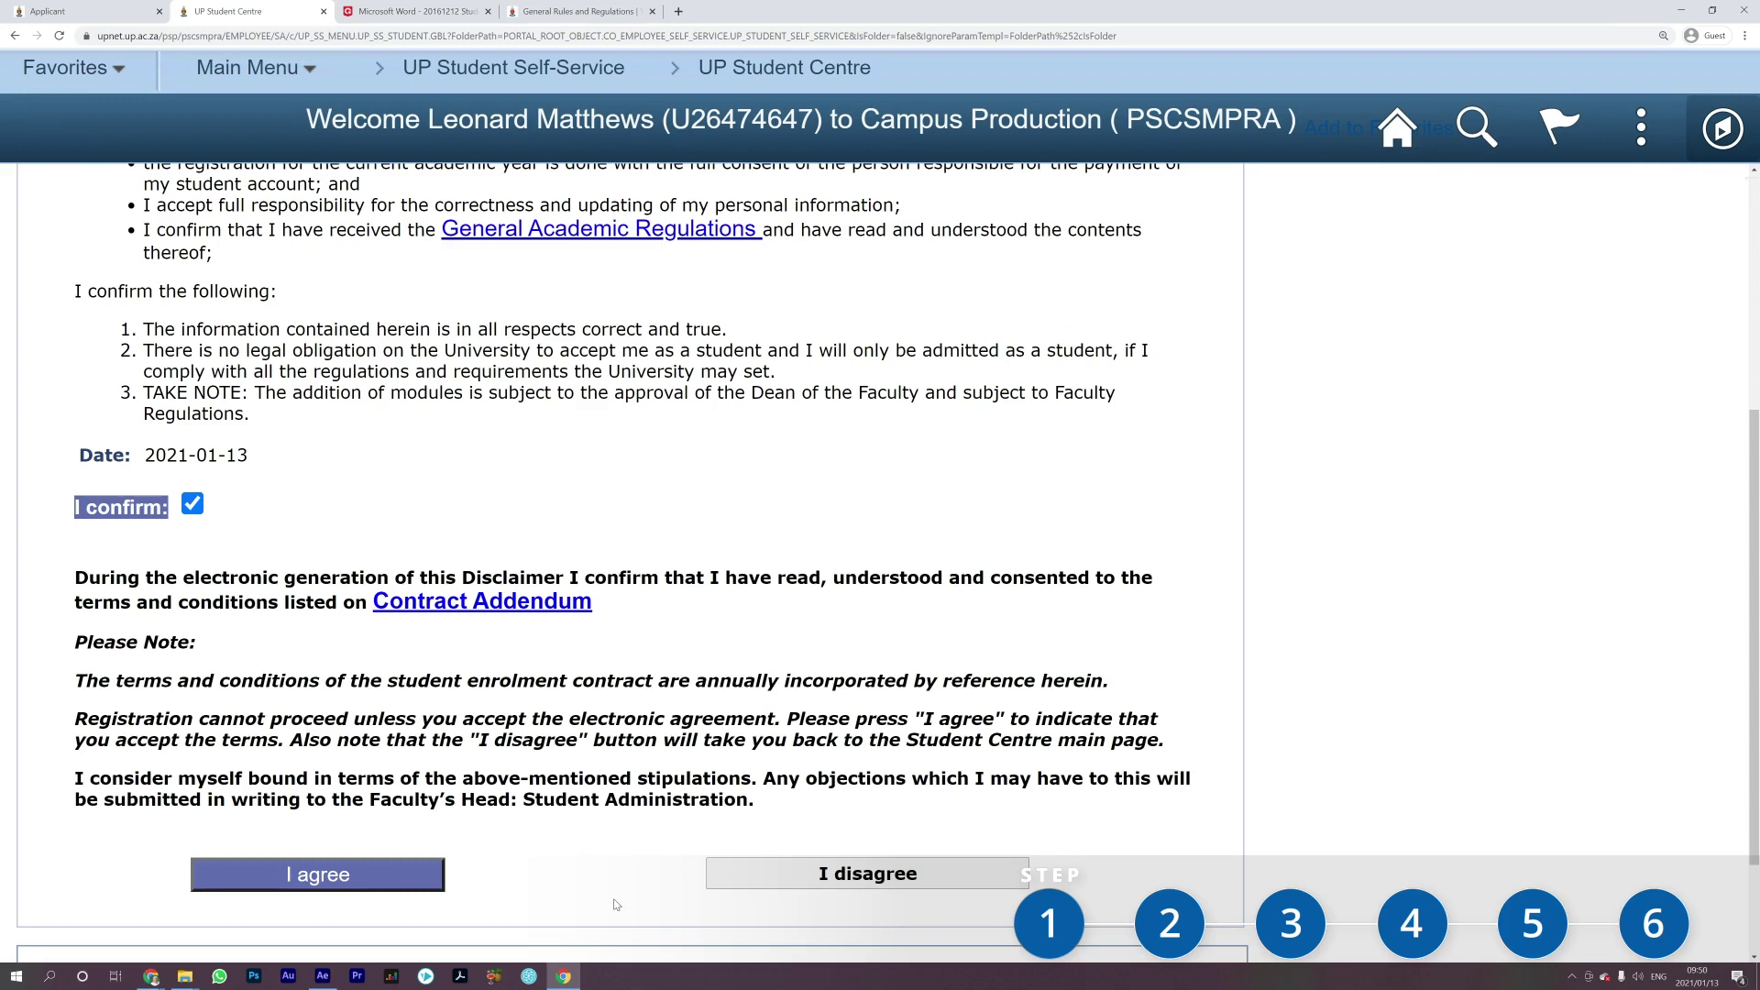
click(415, 878)
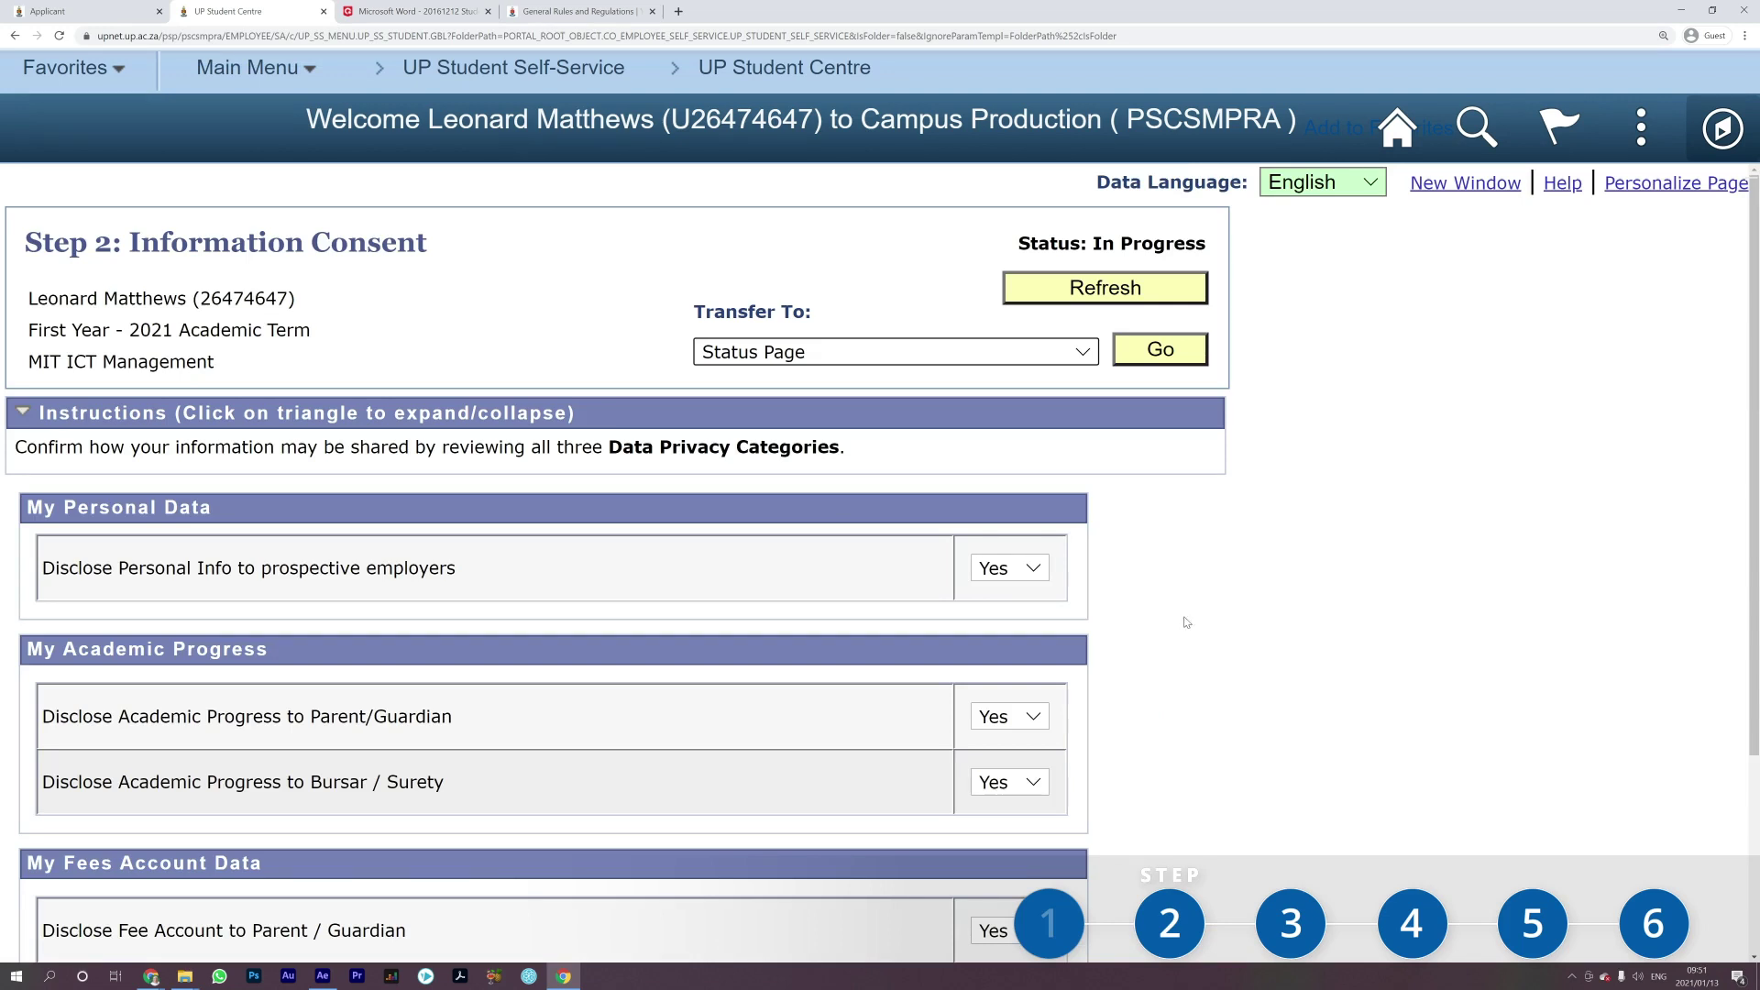
Leave employer info sharing at Yes and set bursar fee account sharing to No
click(1036, 577)
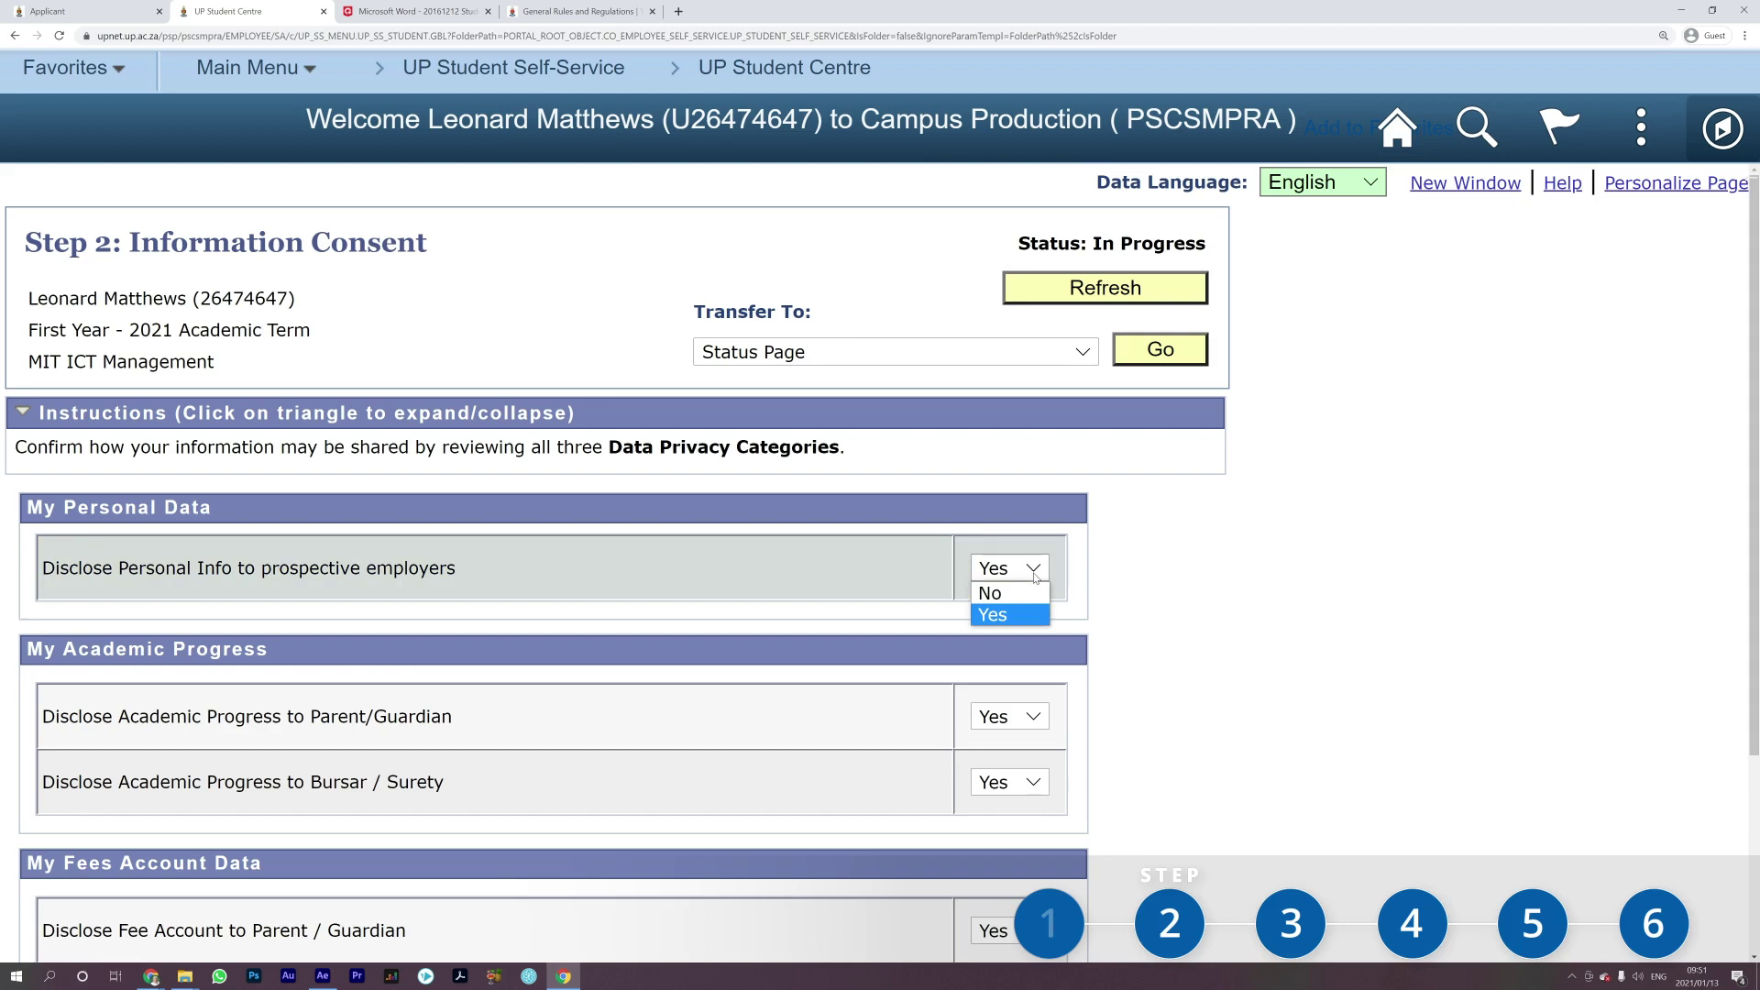
click(1035, 577)
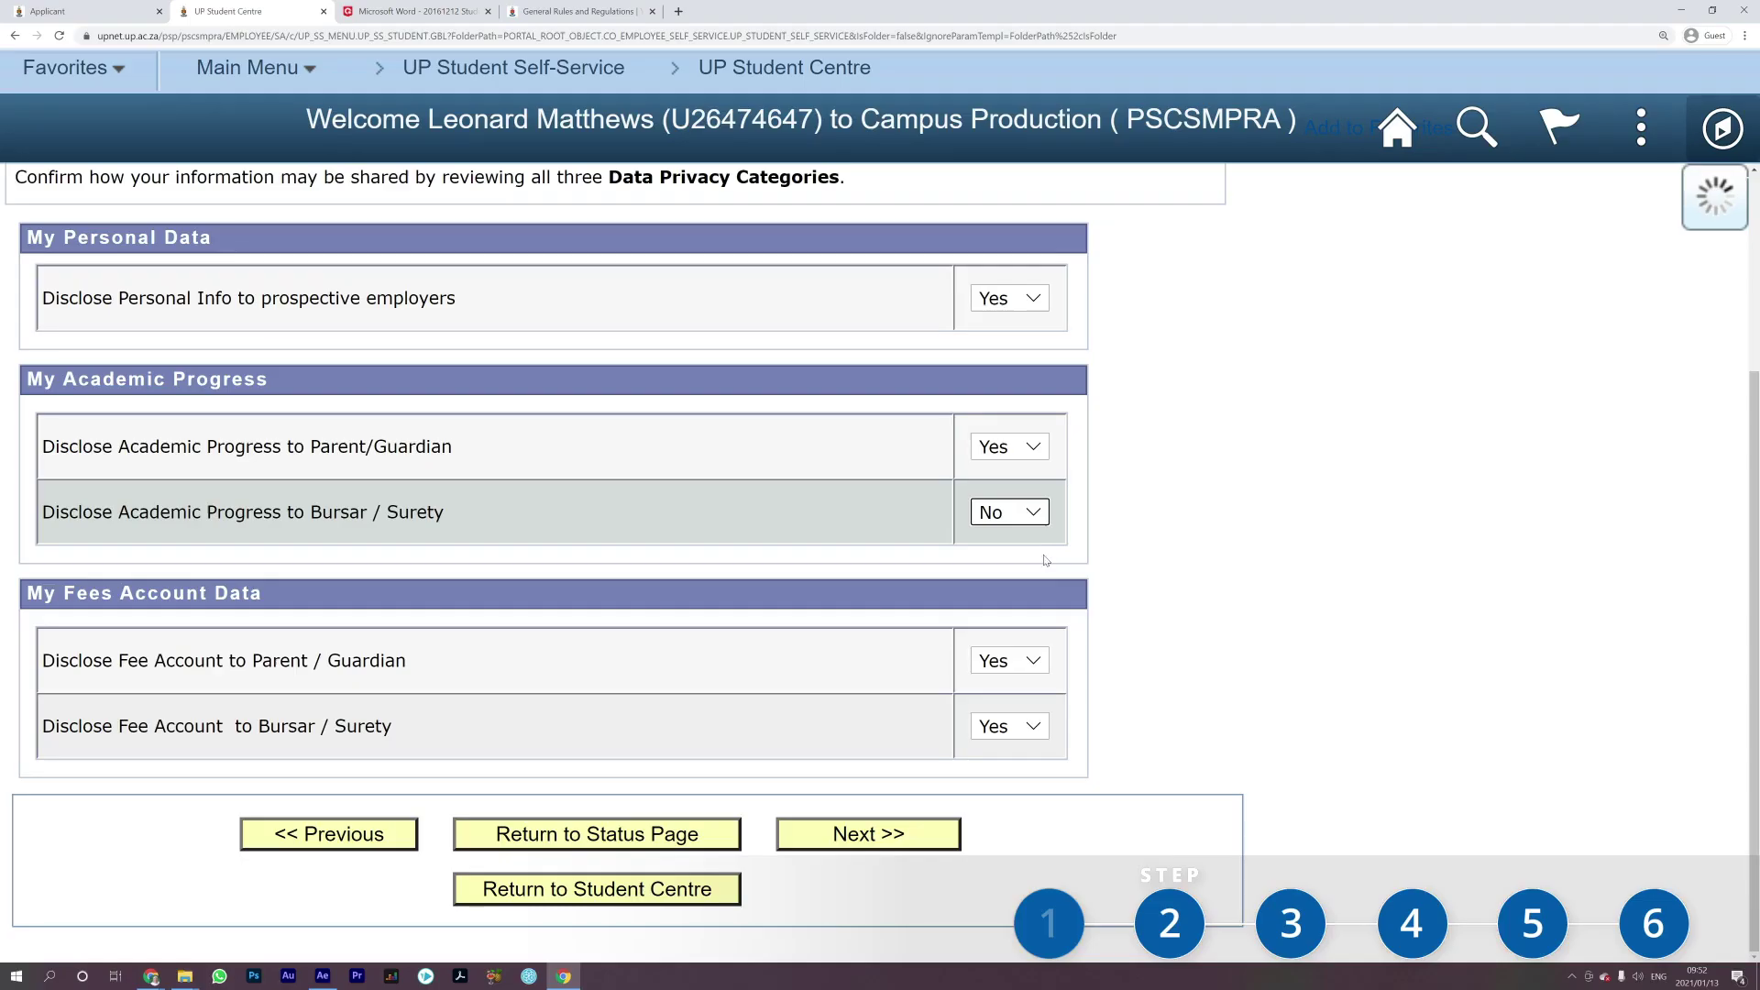
click(1029, 728)
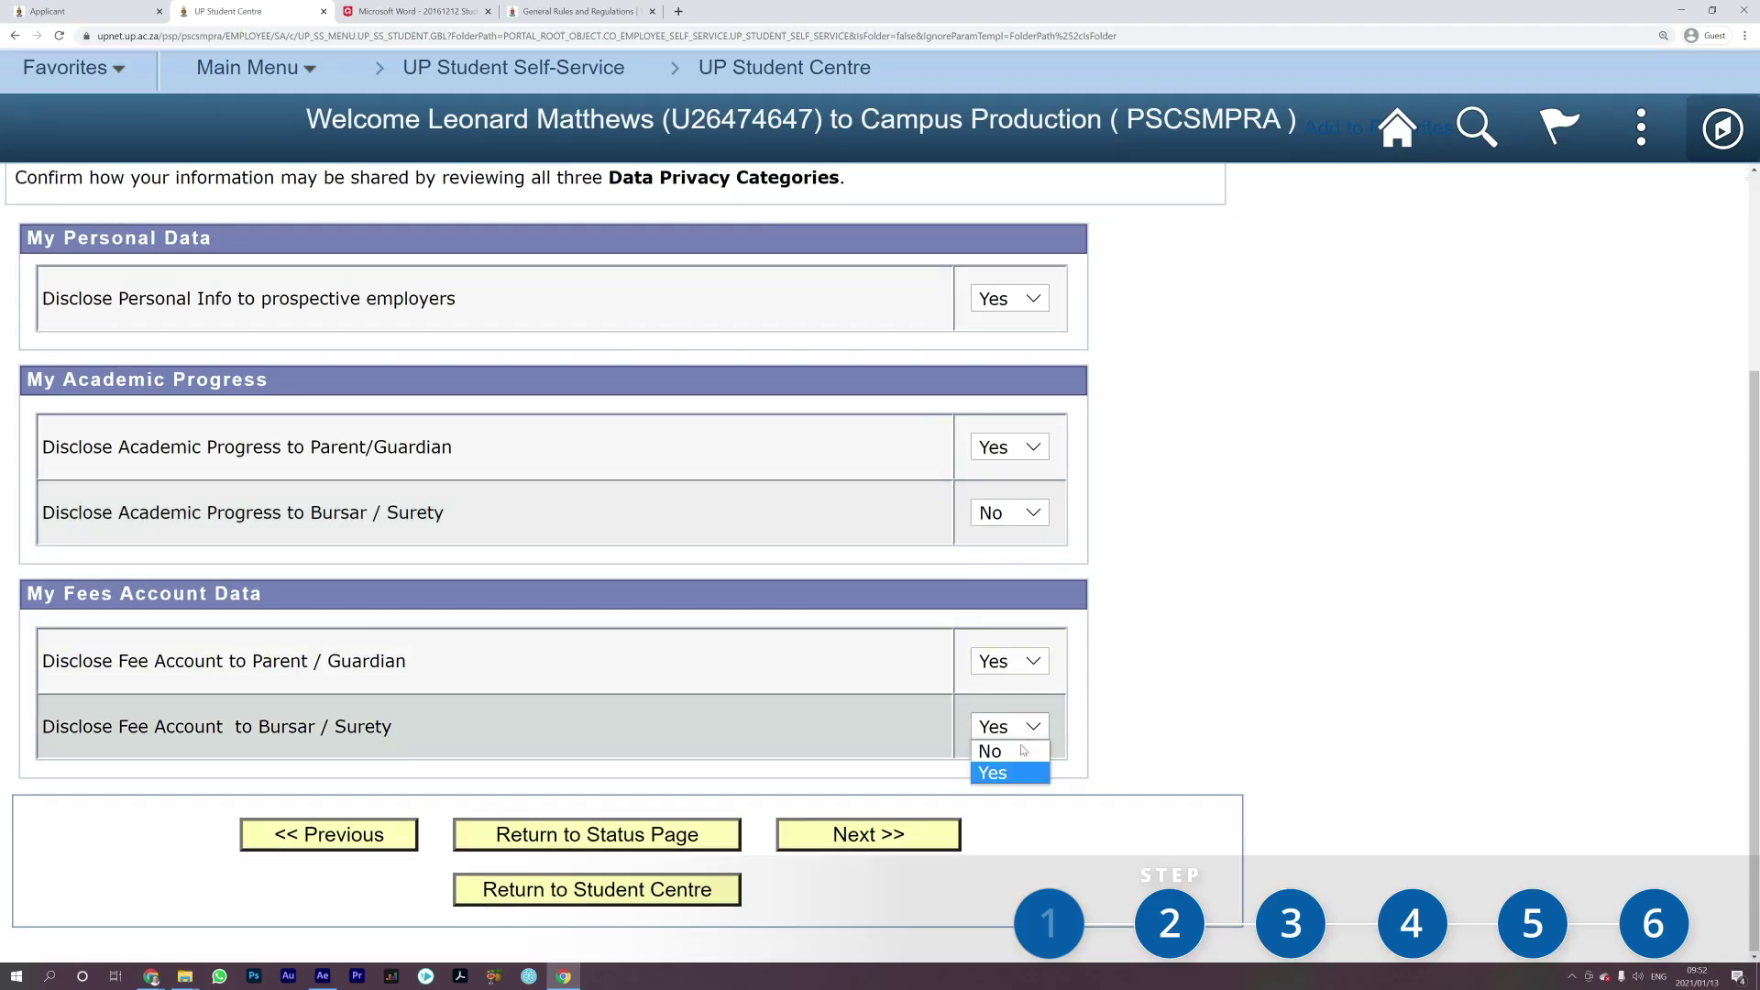
click(1022, 754)
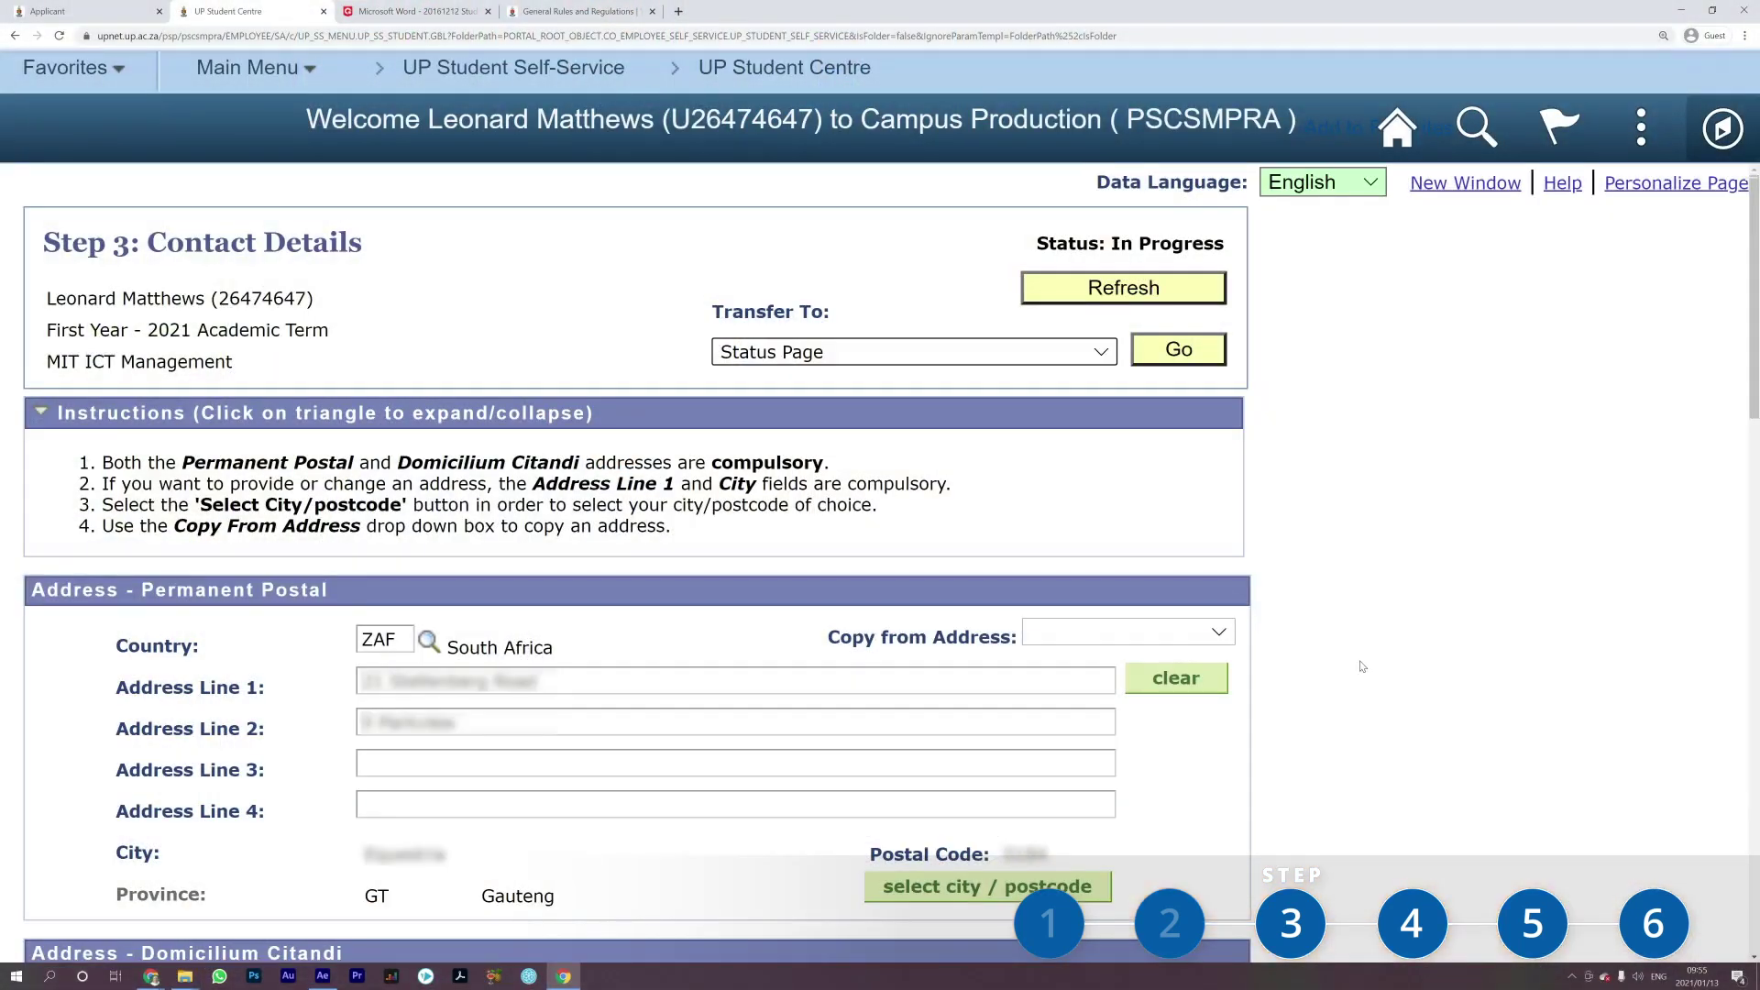
Scroll through the Step 3 address, phone and fee guarantor sections
scroll(1362, 666, down, 6)
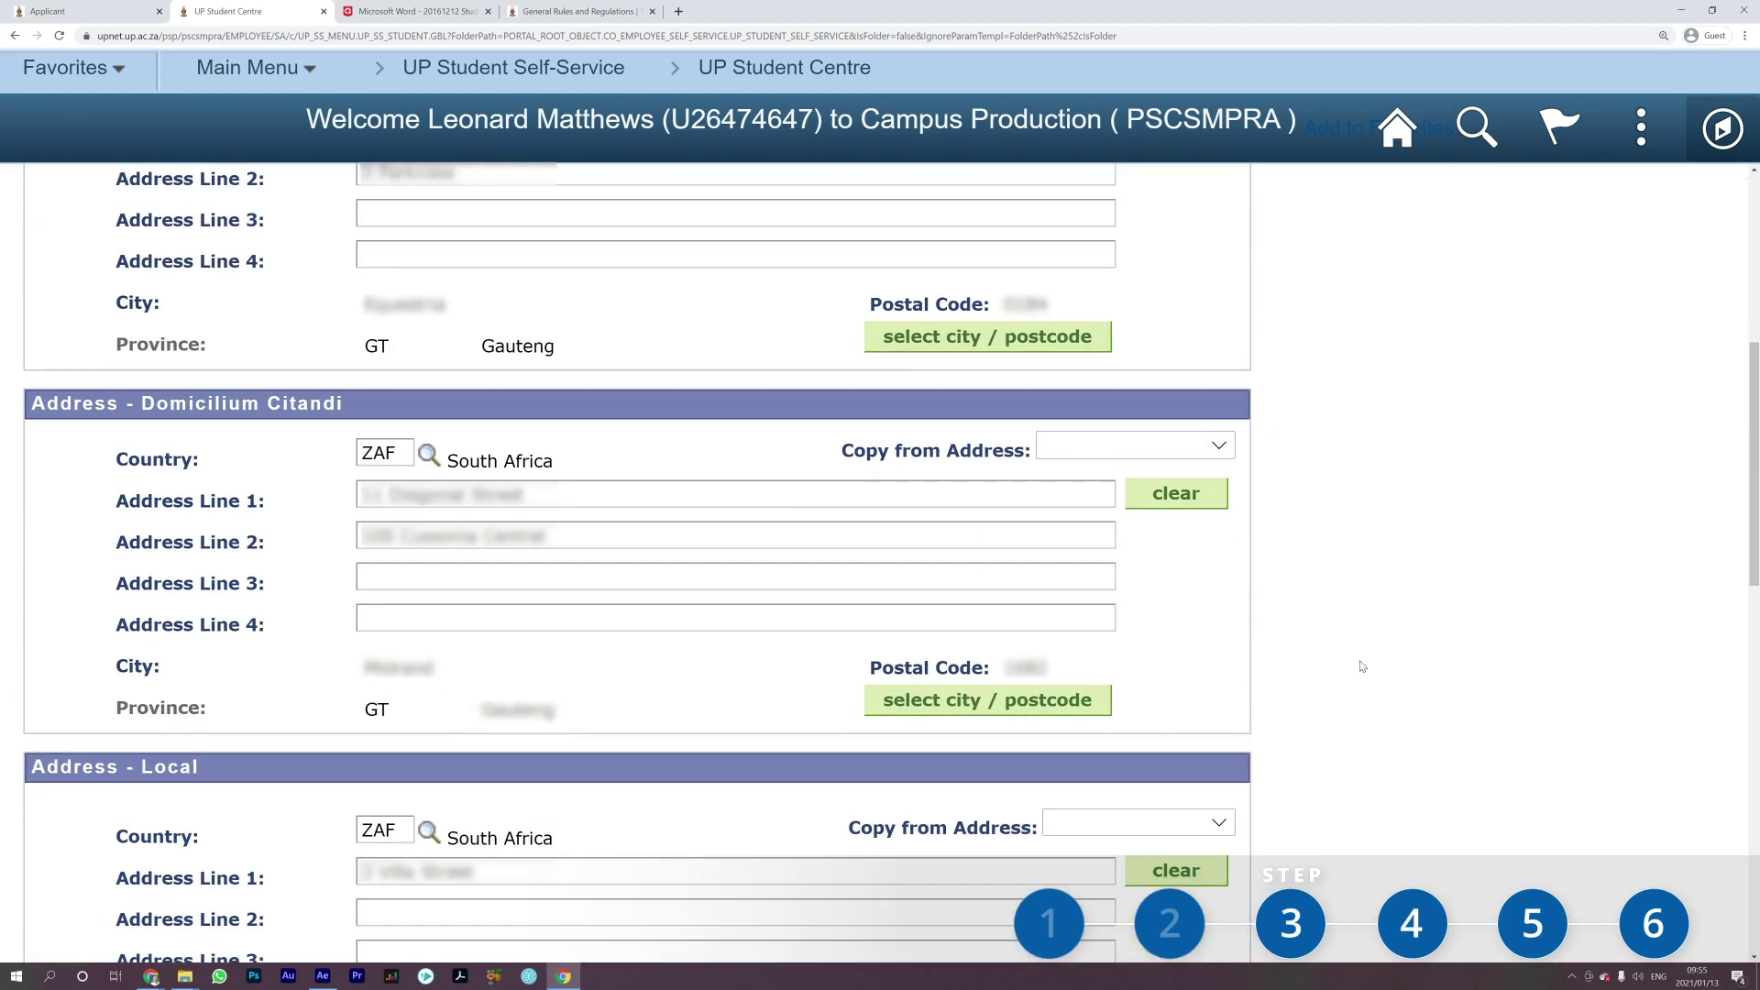
scroll(1363, 667, down, 4)
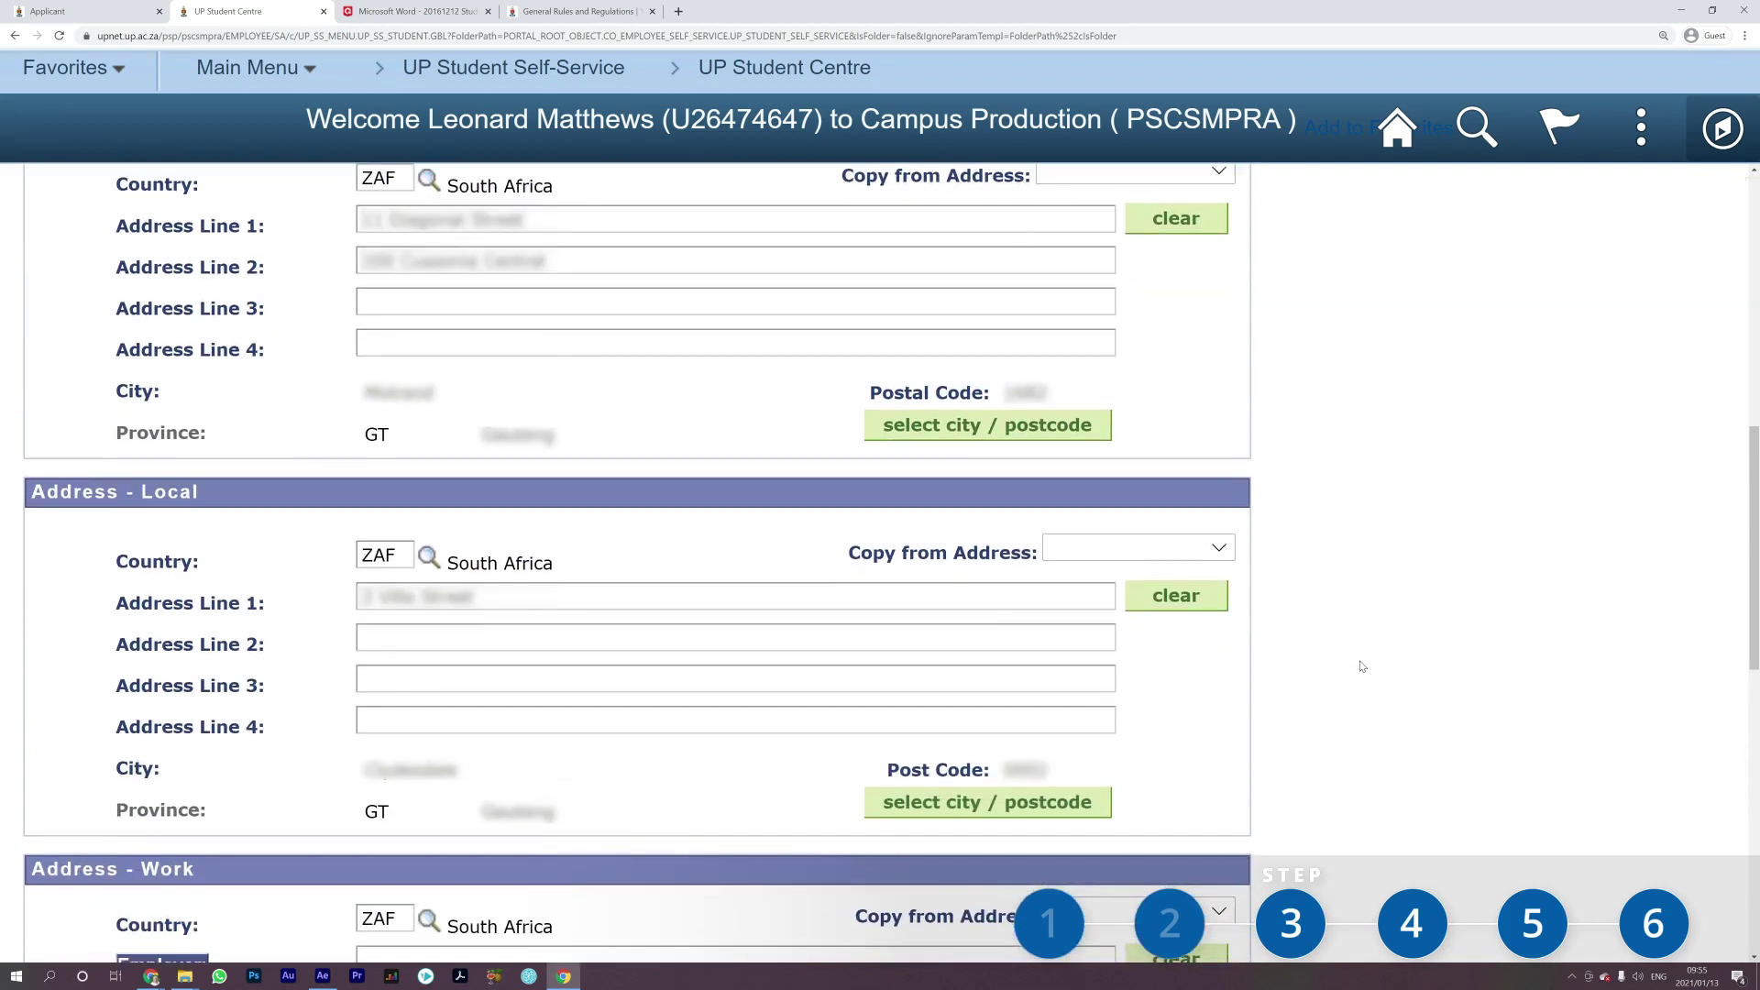
scroll(1362, 667, down, 1)
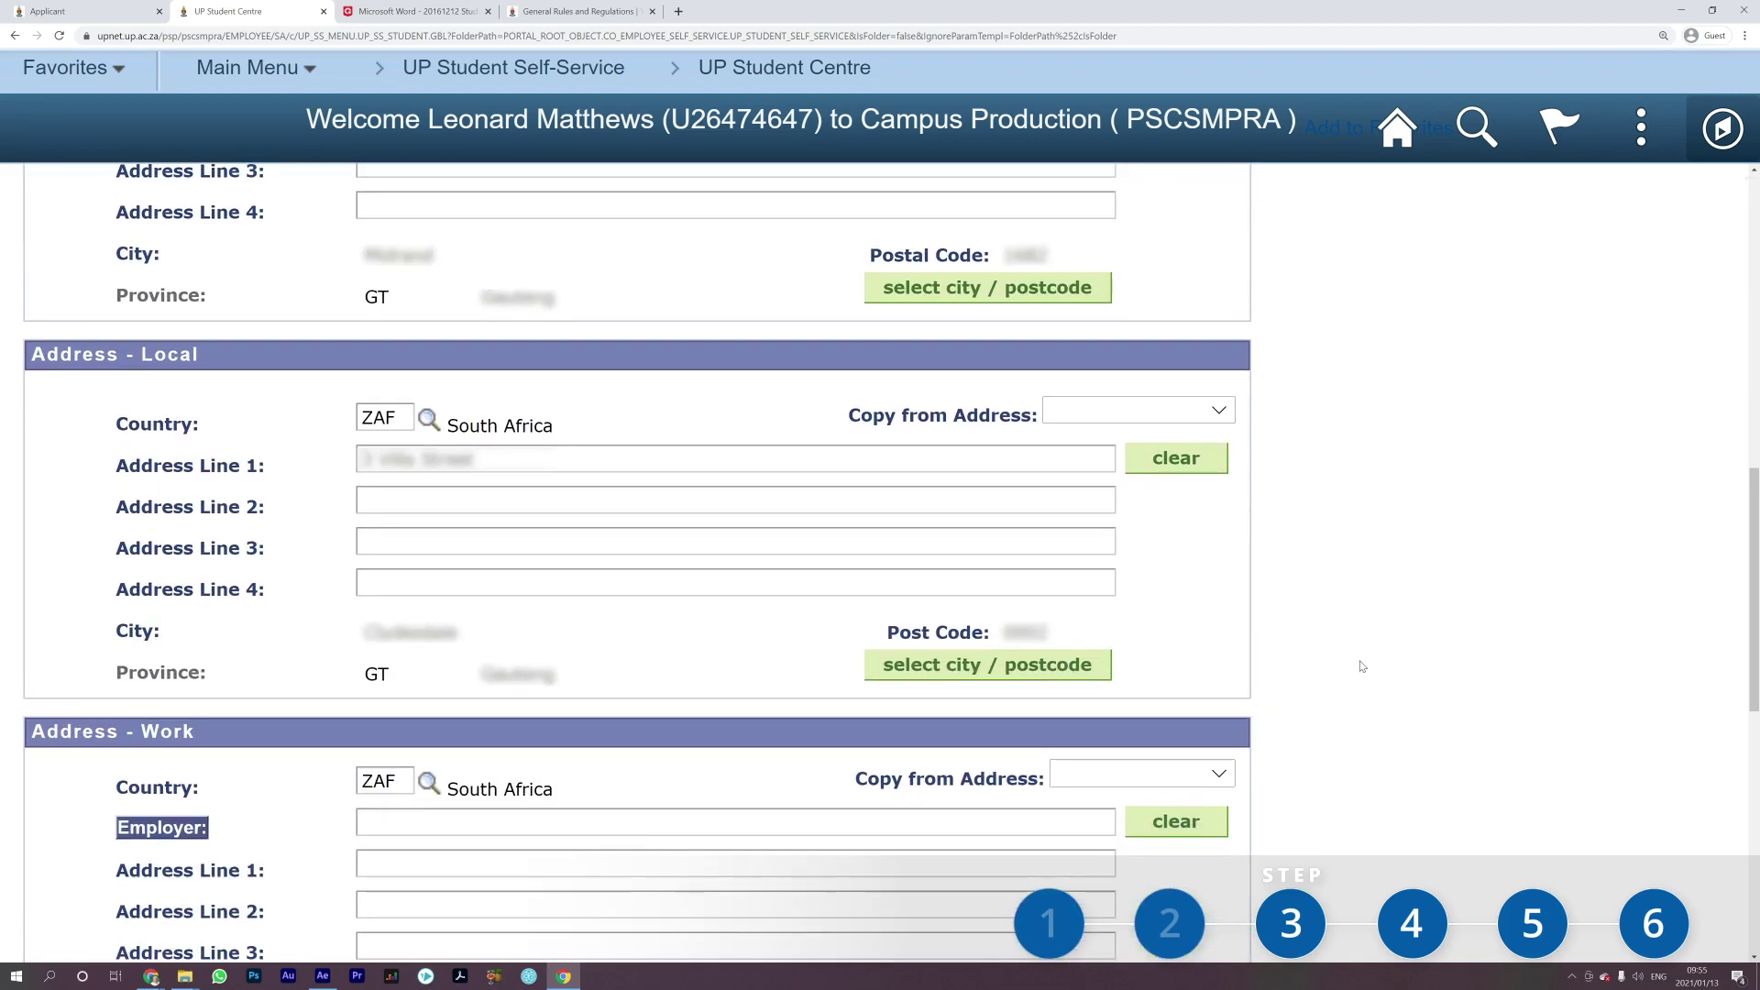
scroll(1362, 667, down, 5)
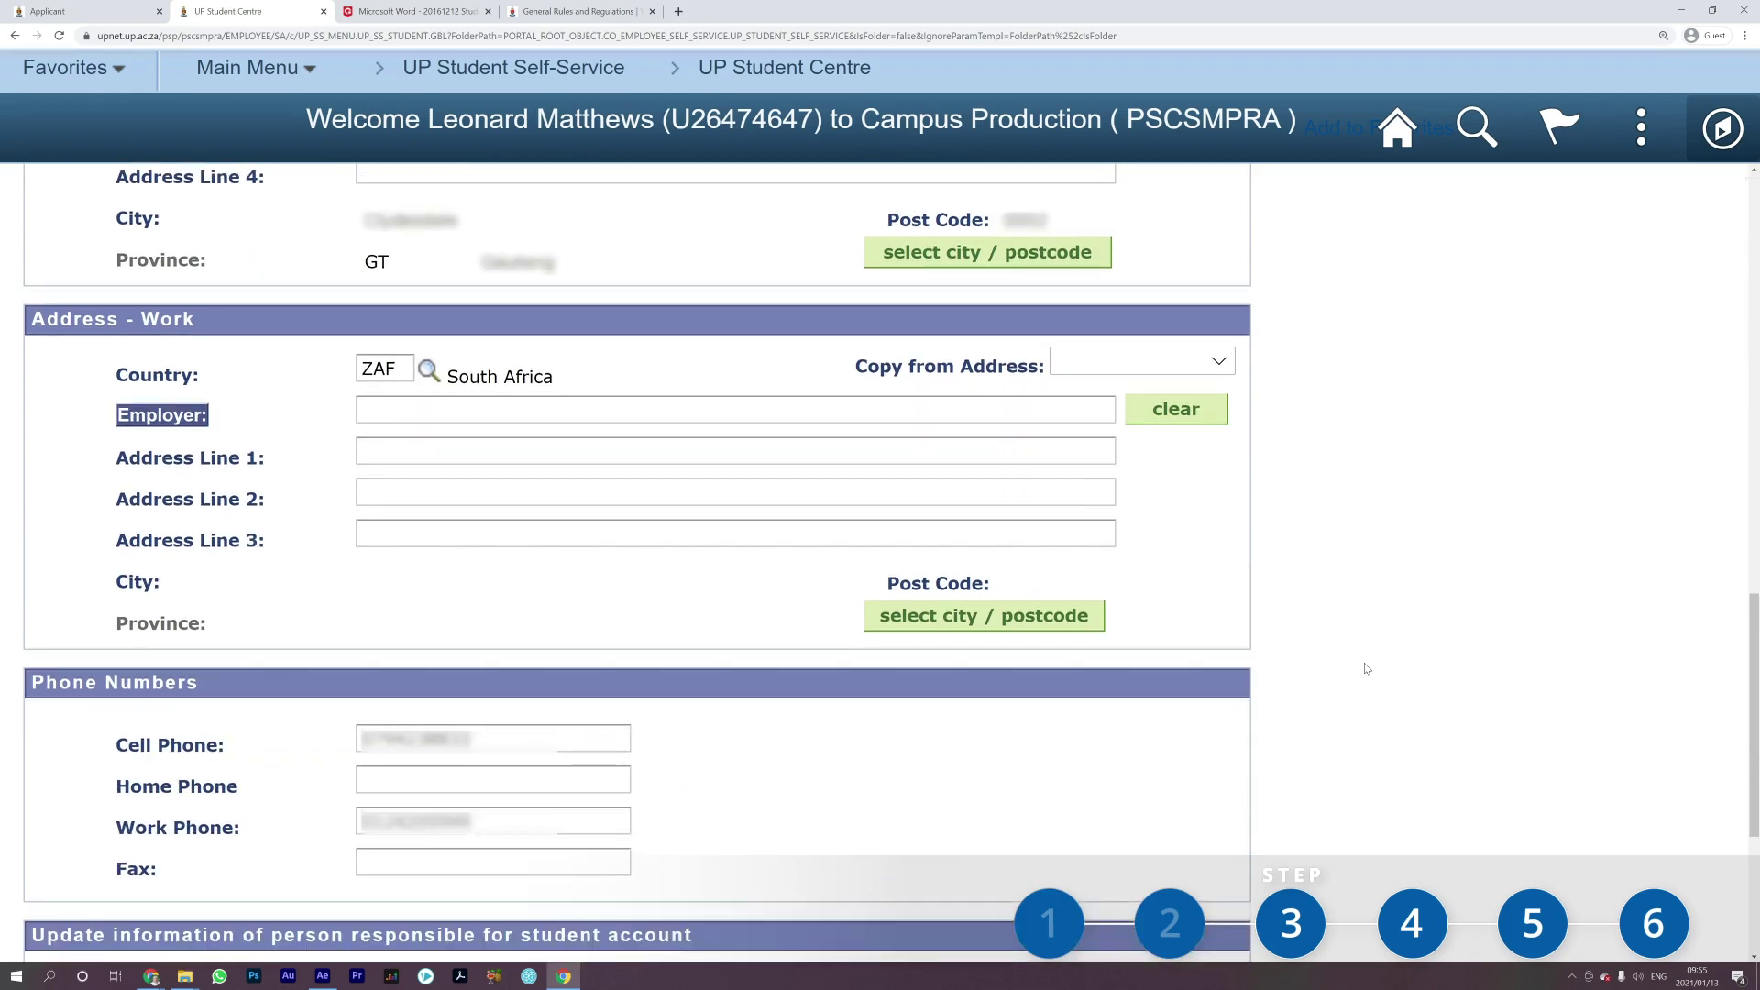
scroll(1389, 670, down, 3)
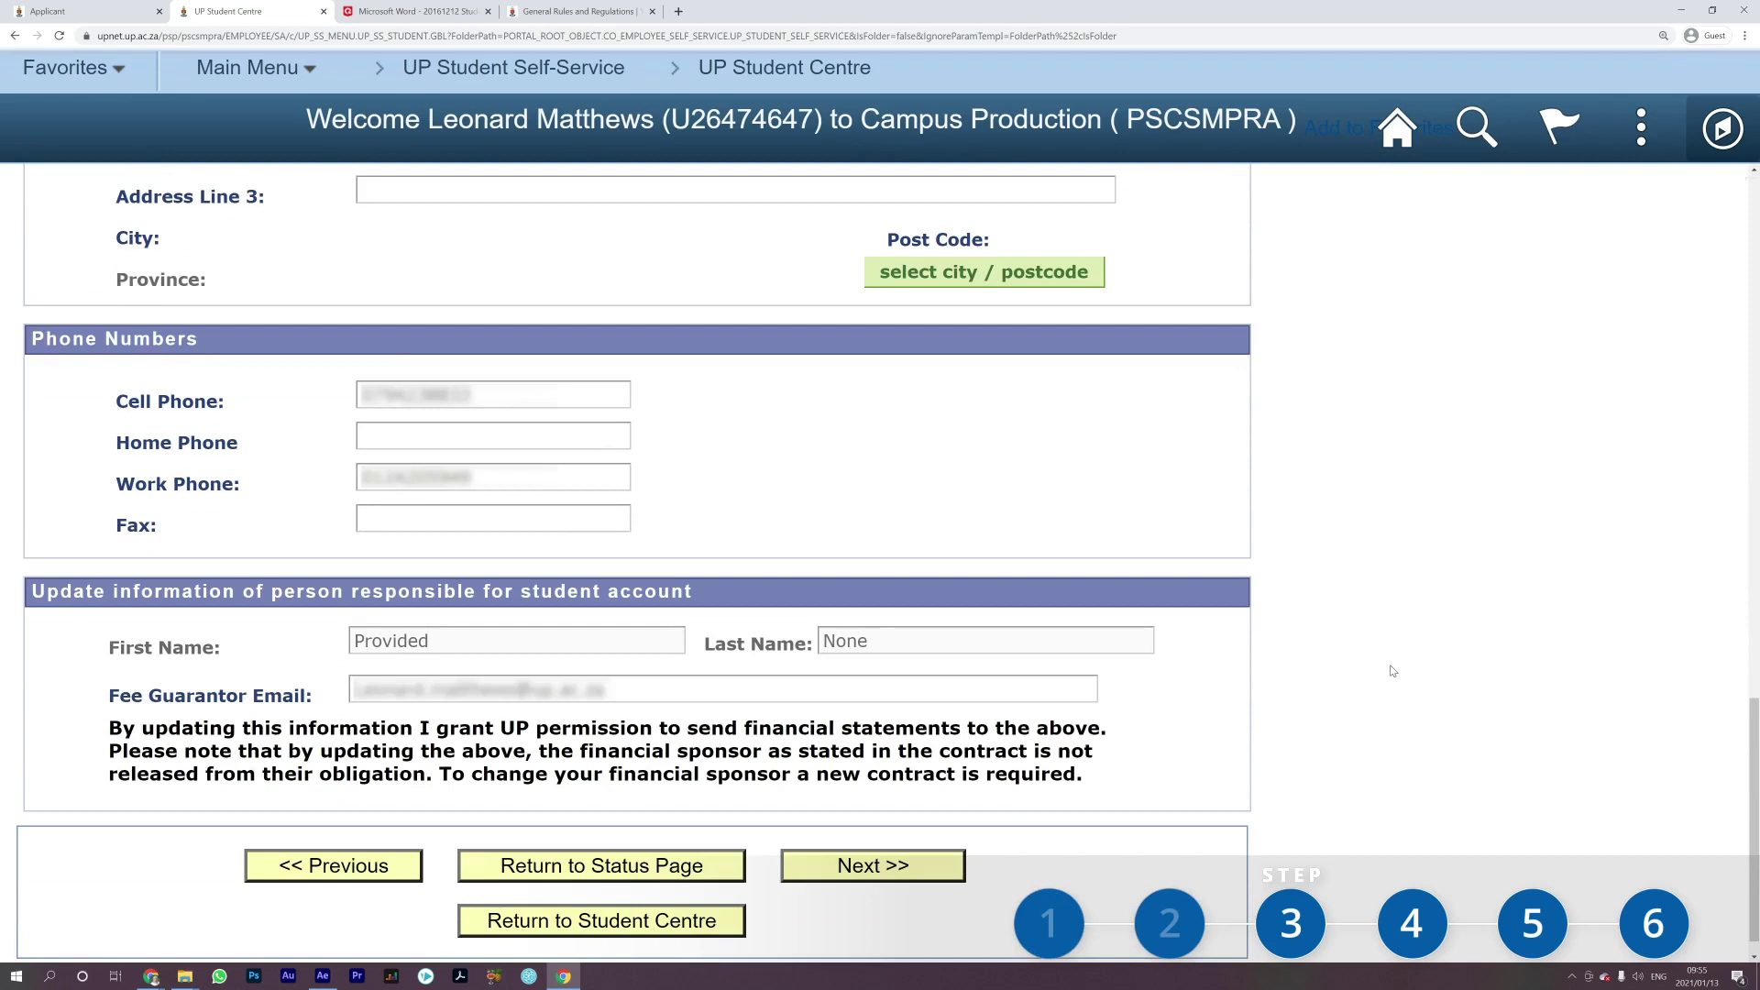
scroll(1392, 671, down, 1)
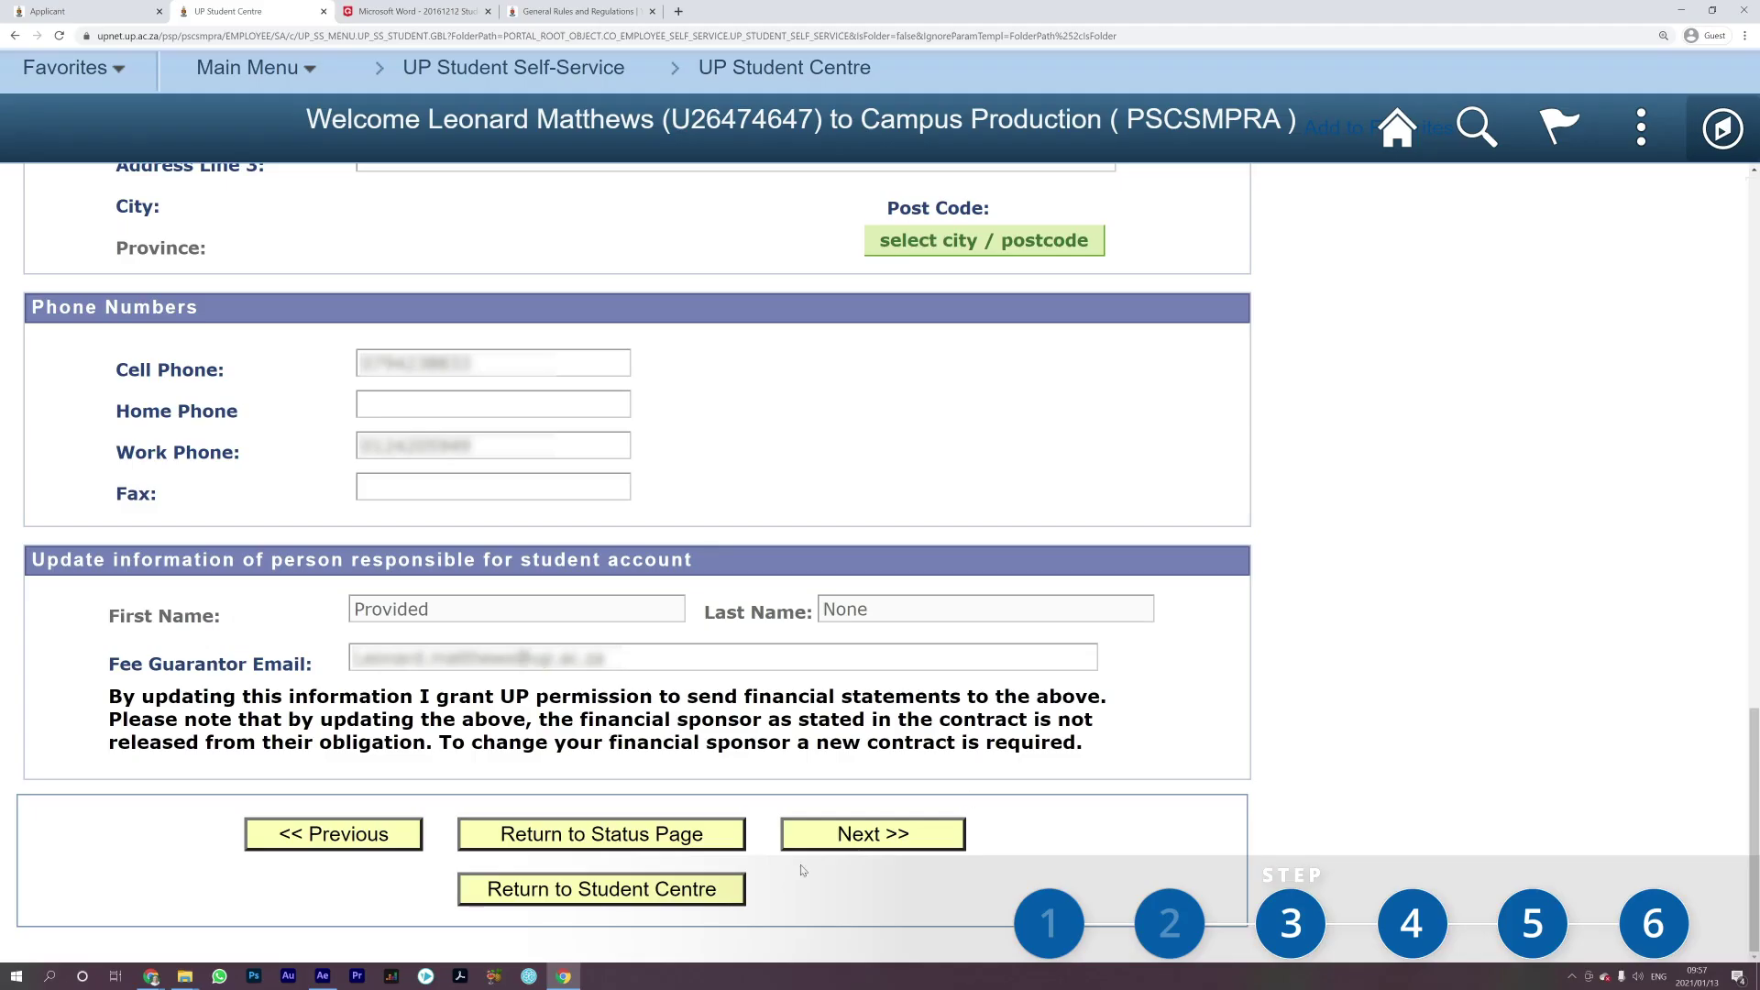
Move past Contact Details, keeping home language Afrikaans/English and English as instruction language
click(874, 846)
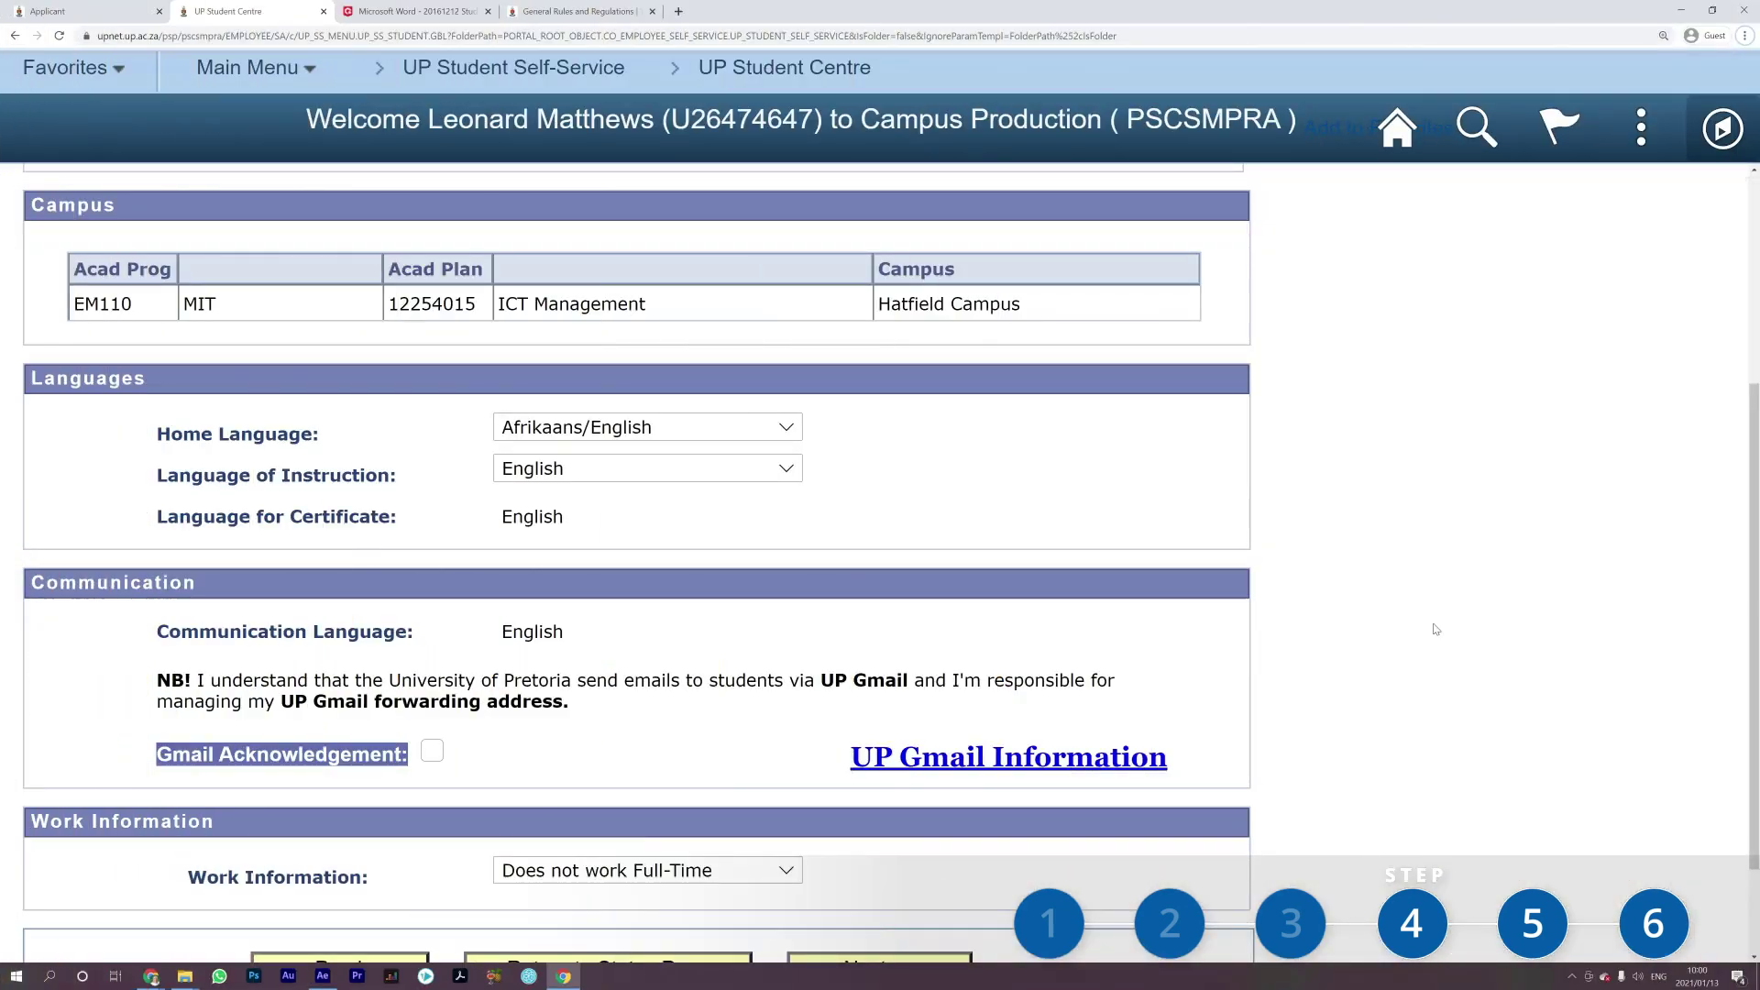
click(733, 439)
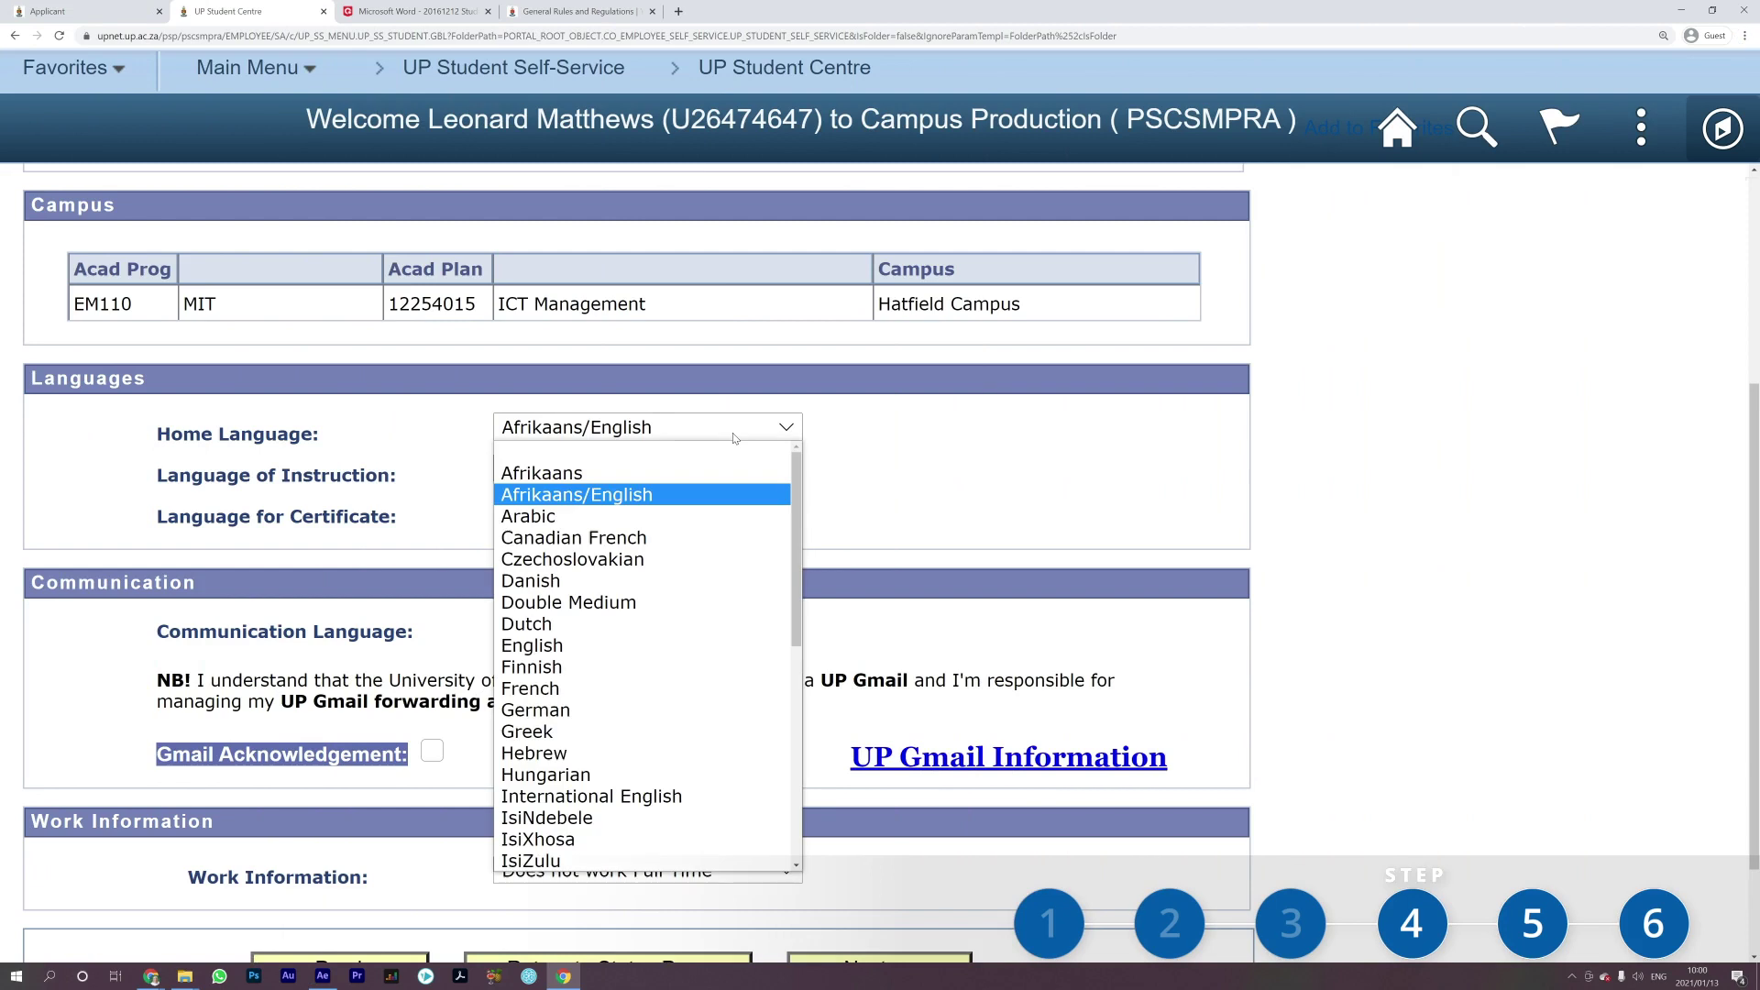
click(734, 439)
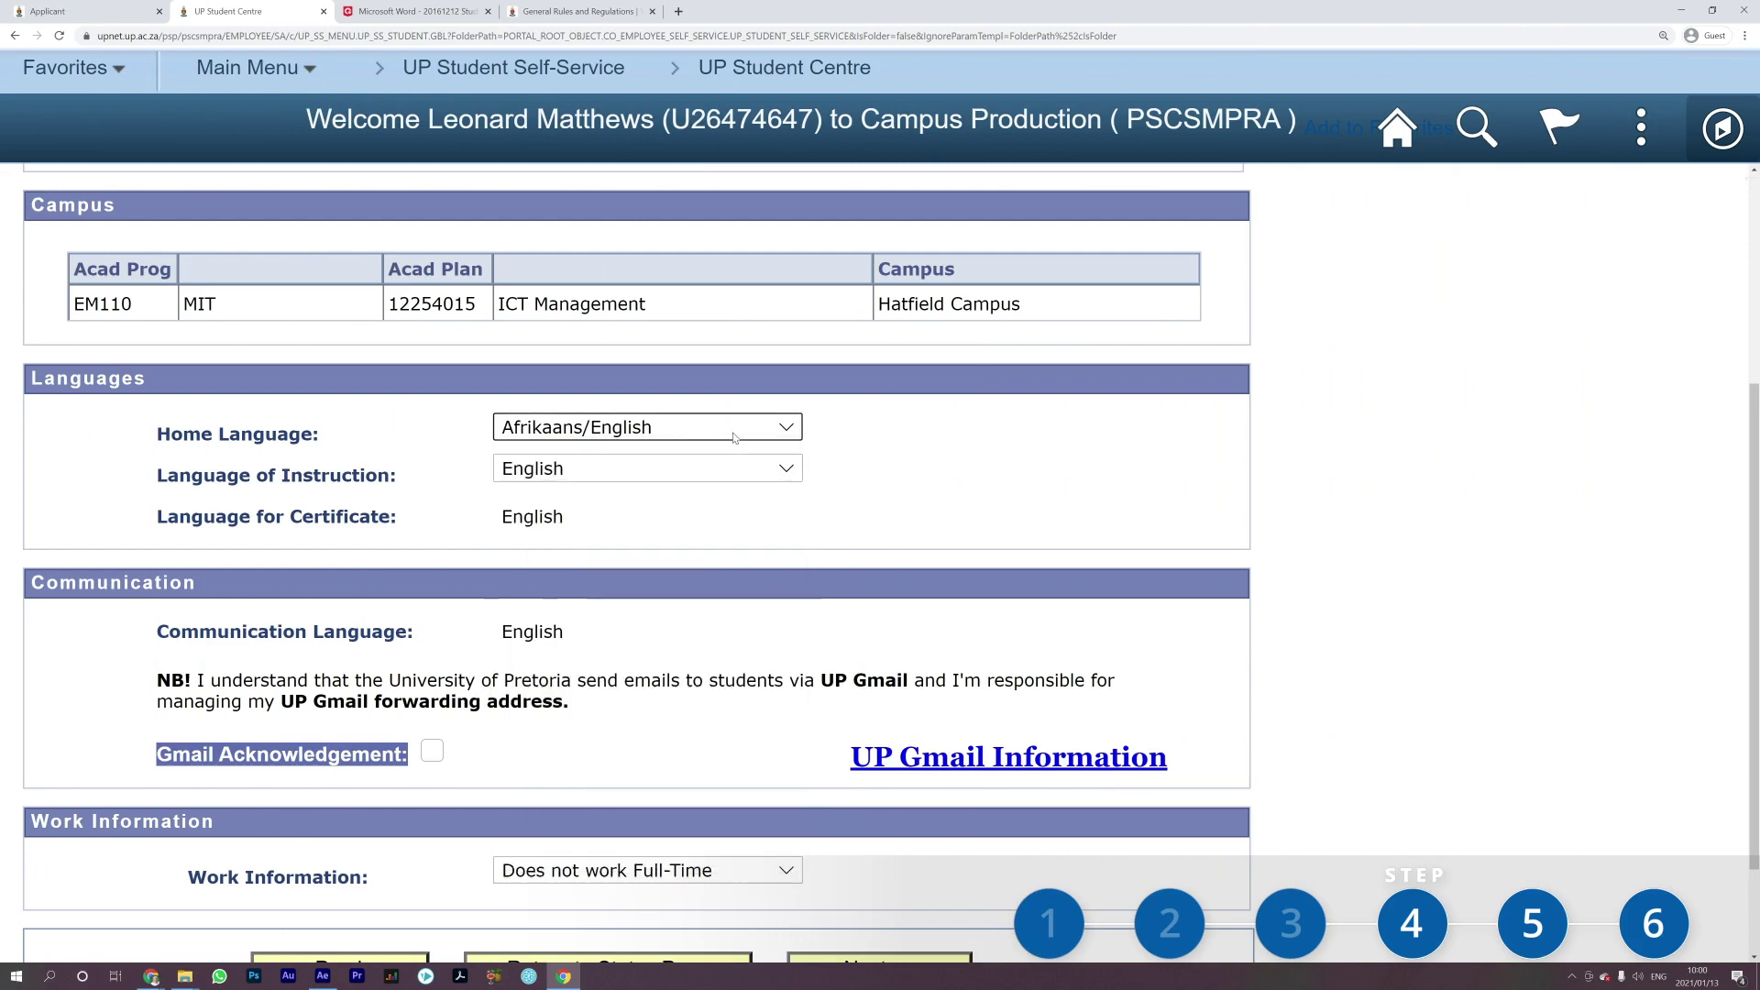
click(785, 470)
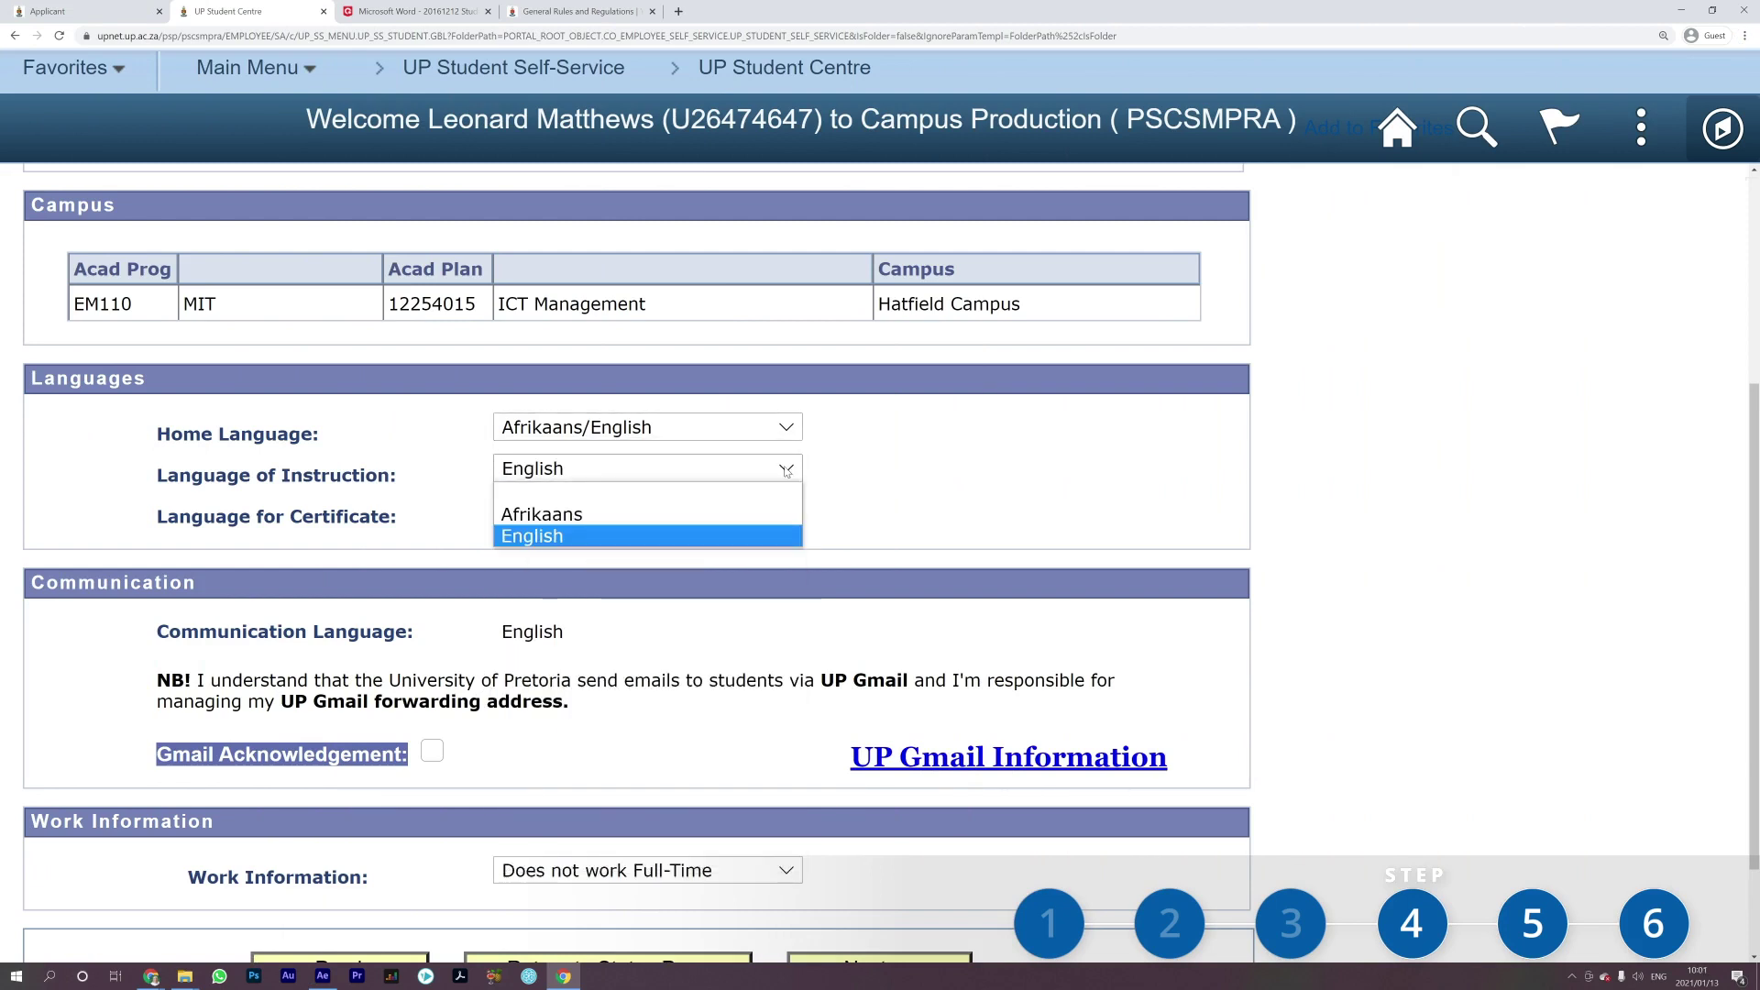
click(785, 471)
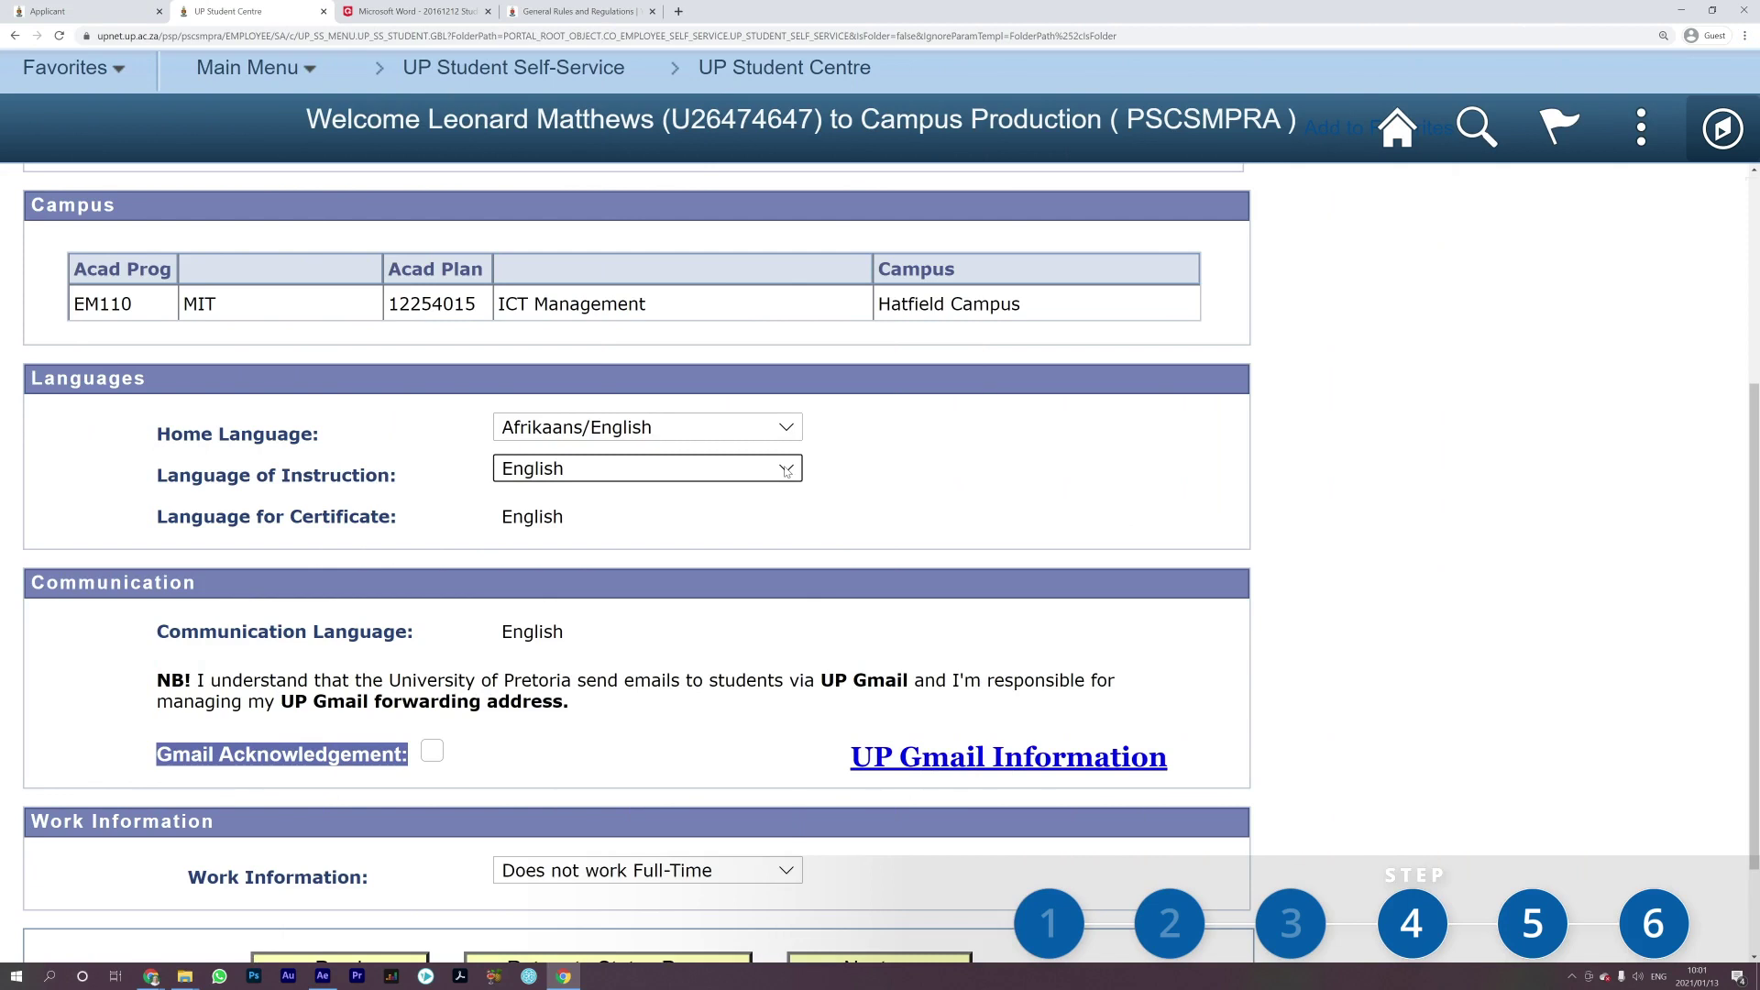
Tick the UP Gmail acknowledgement, keep Does not work Full-Time, and submit the page
scroll(775, 486, down, 1)
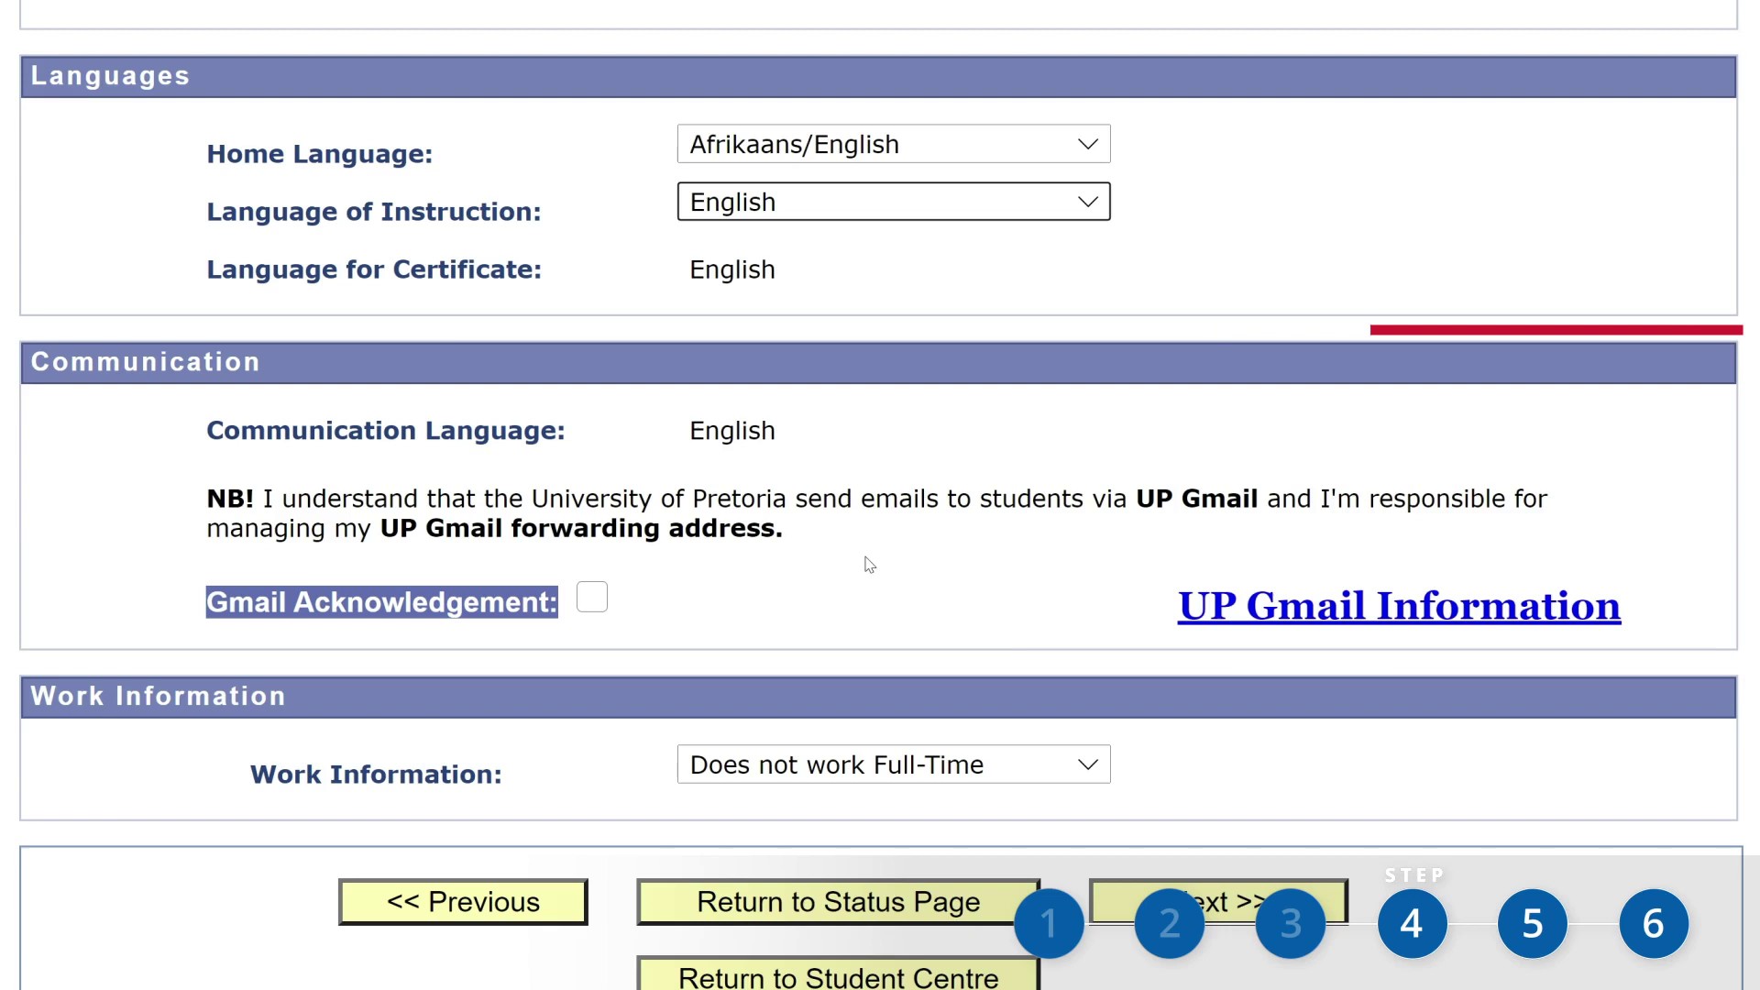
click(588, 605)
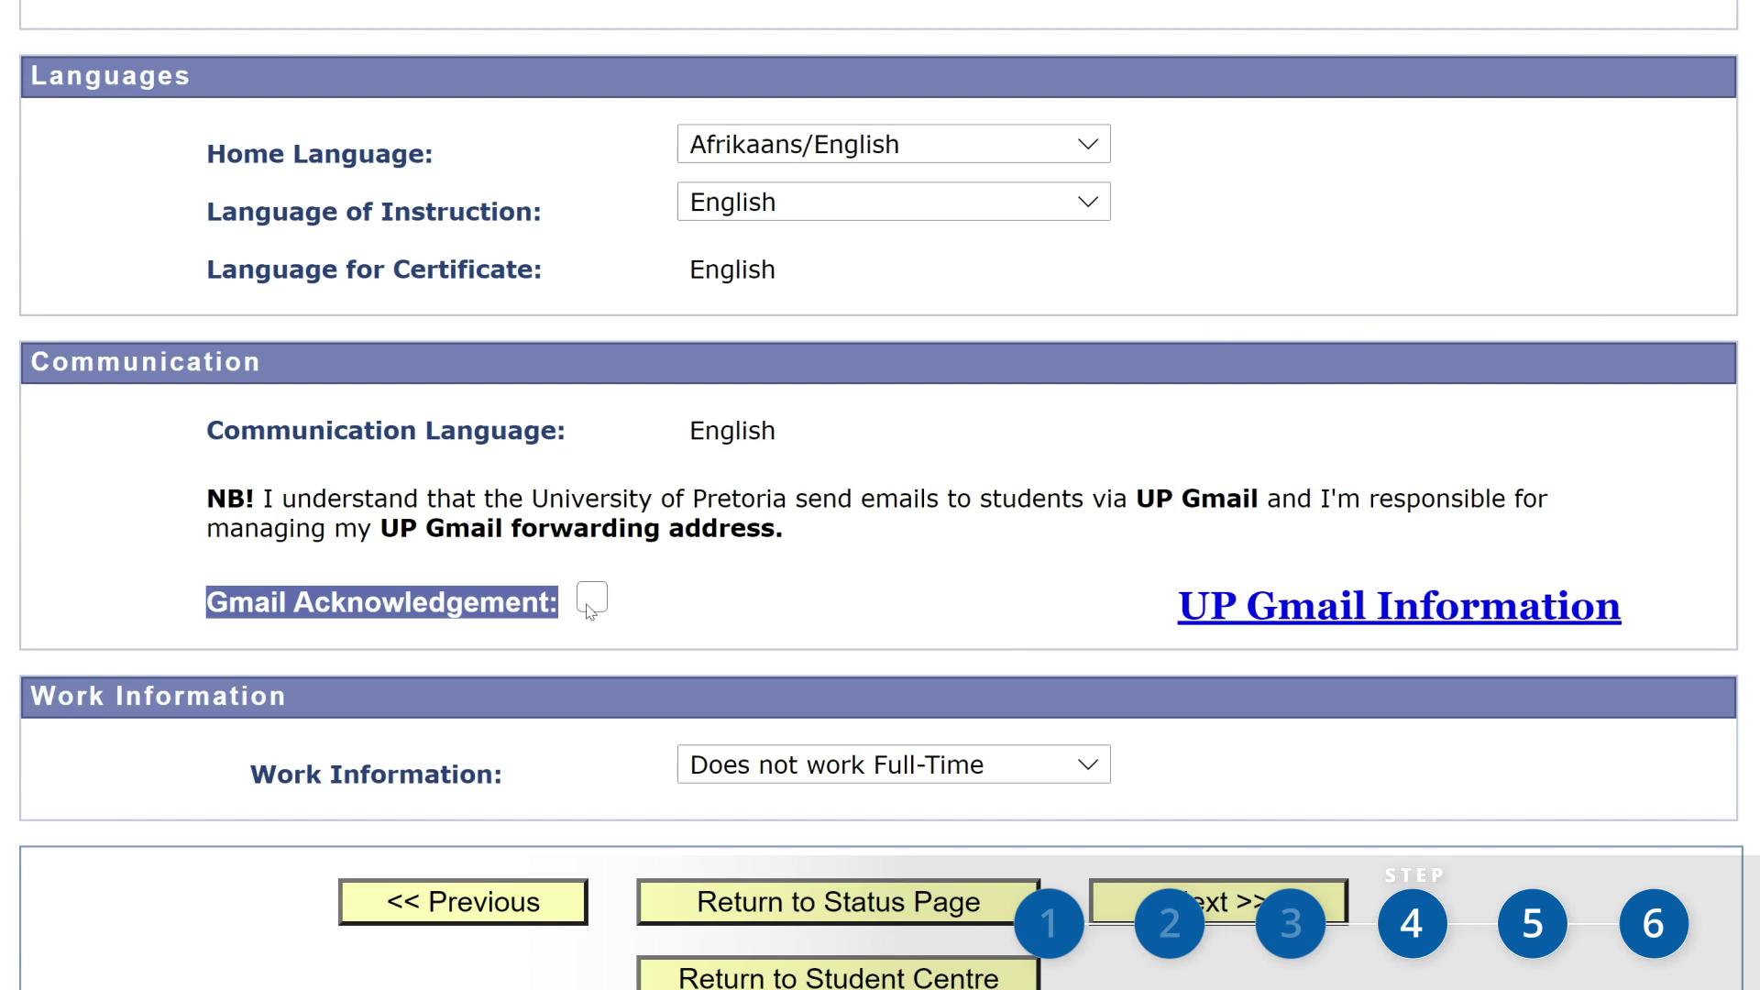
click(591, 599)
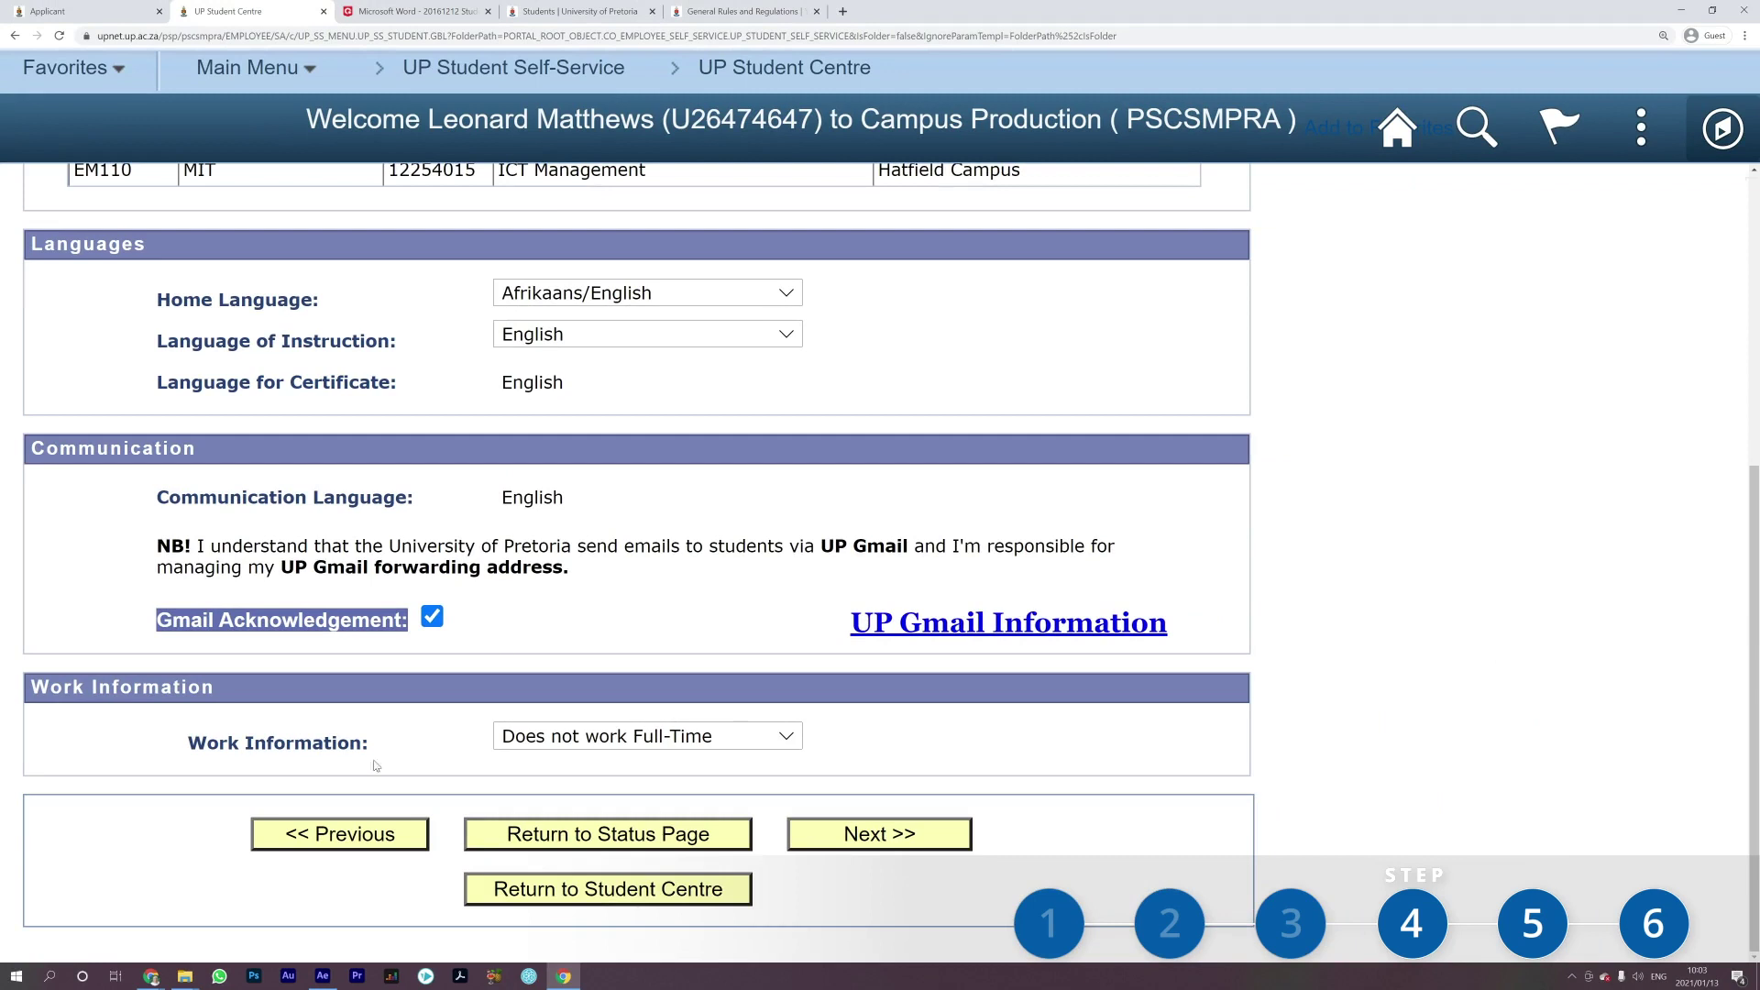
click(788, 748)
click(792, 747)
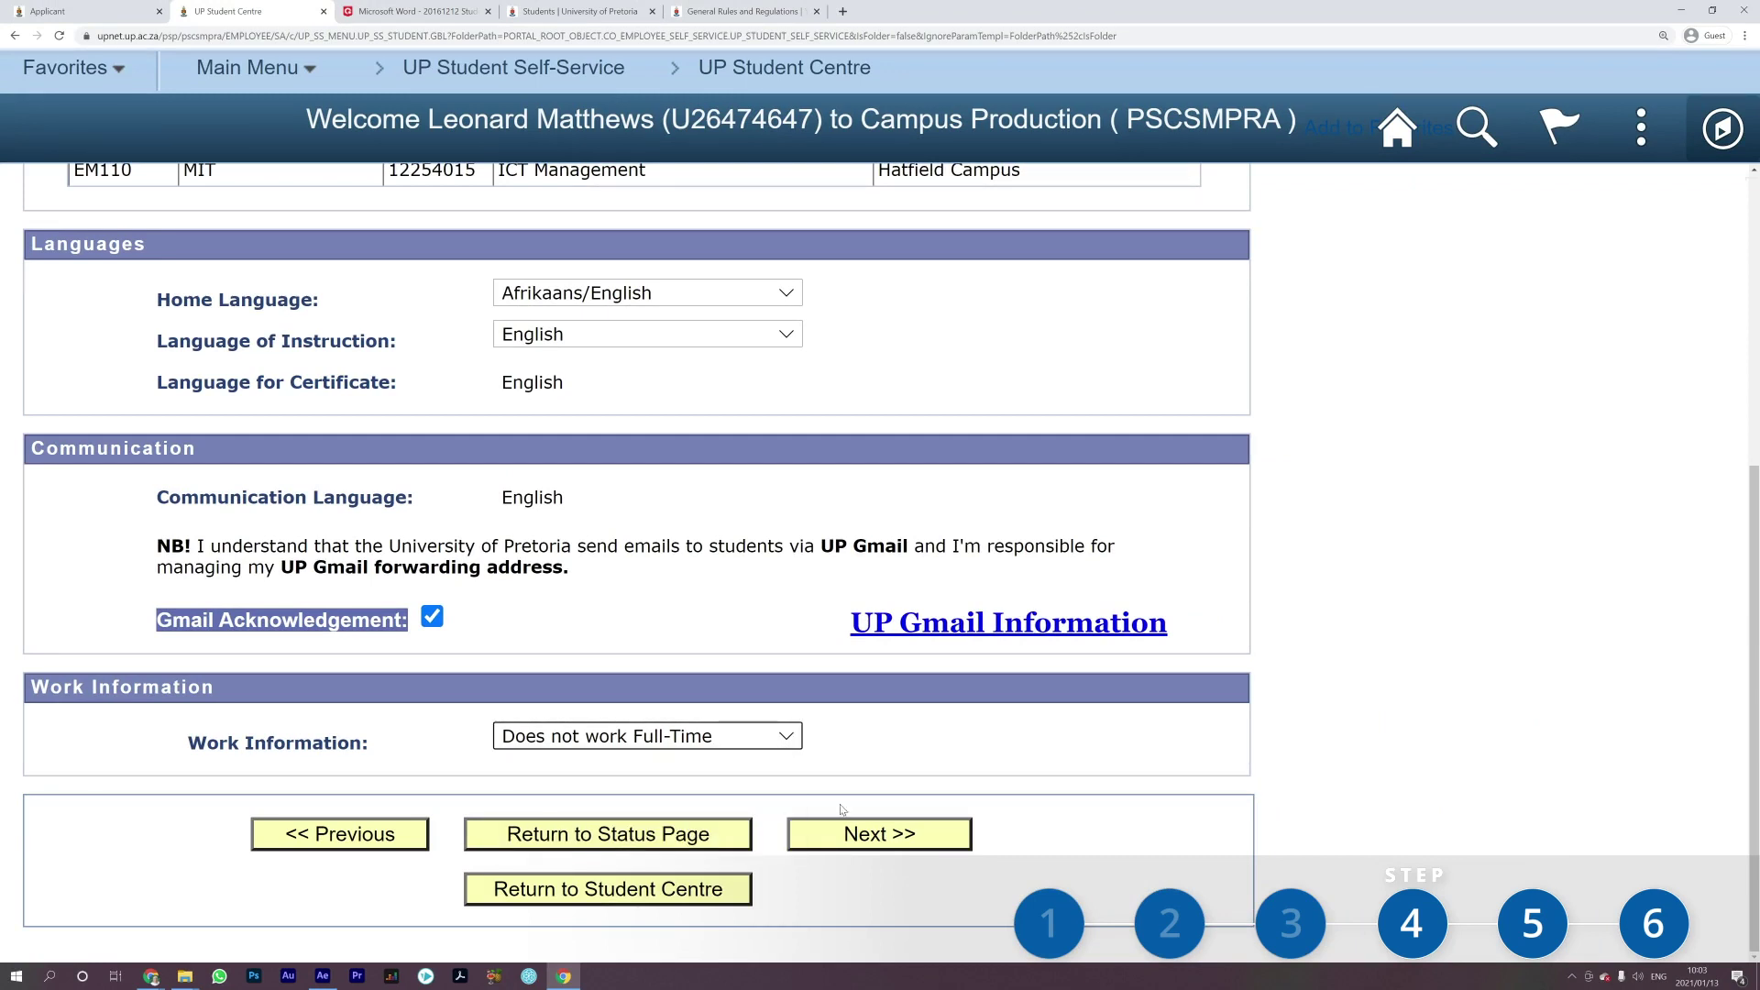
click(854, 843)
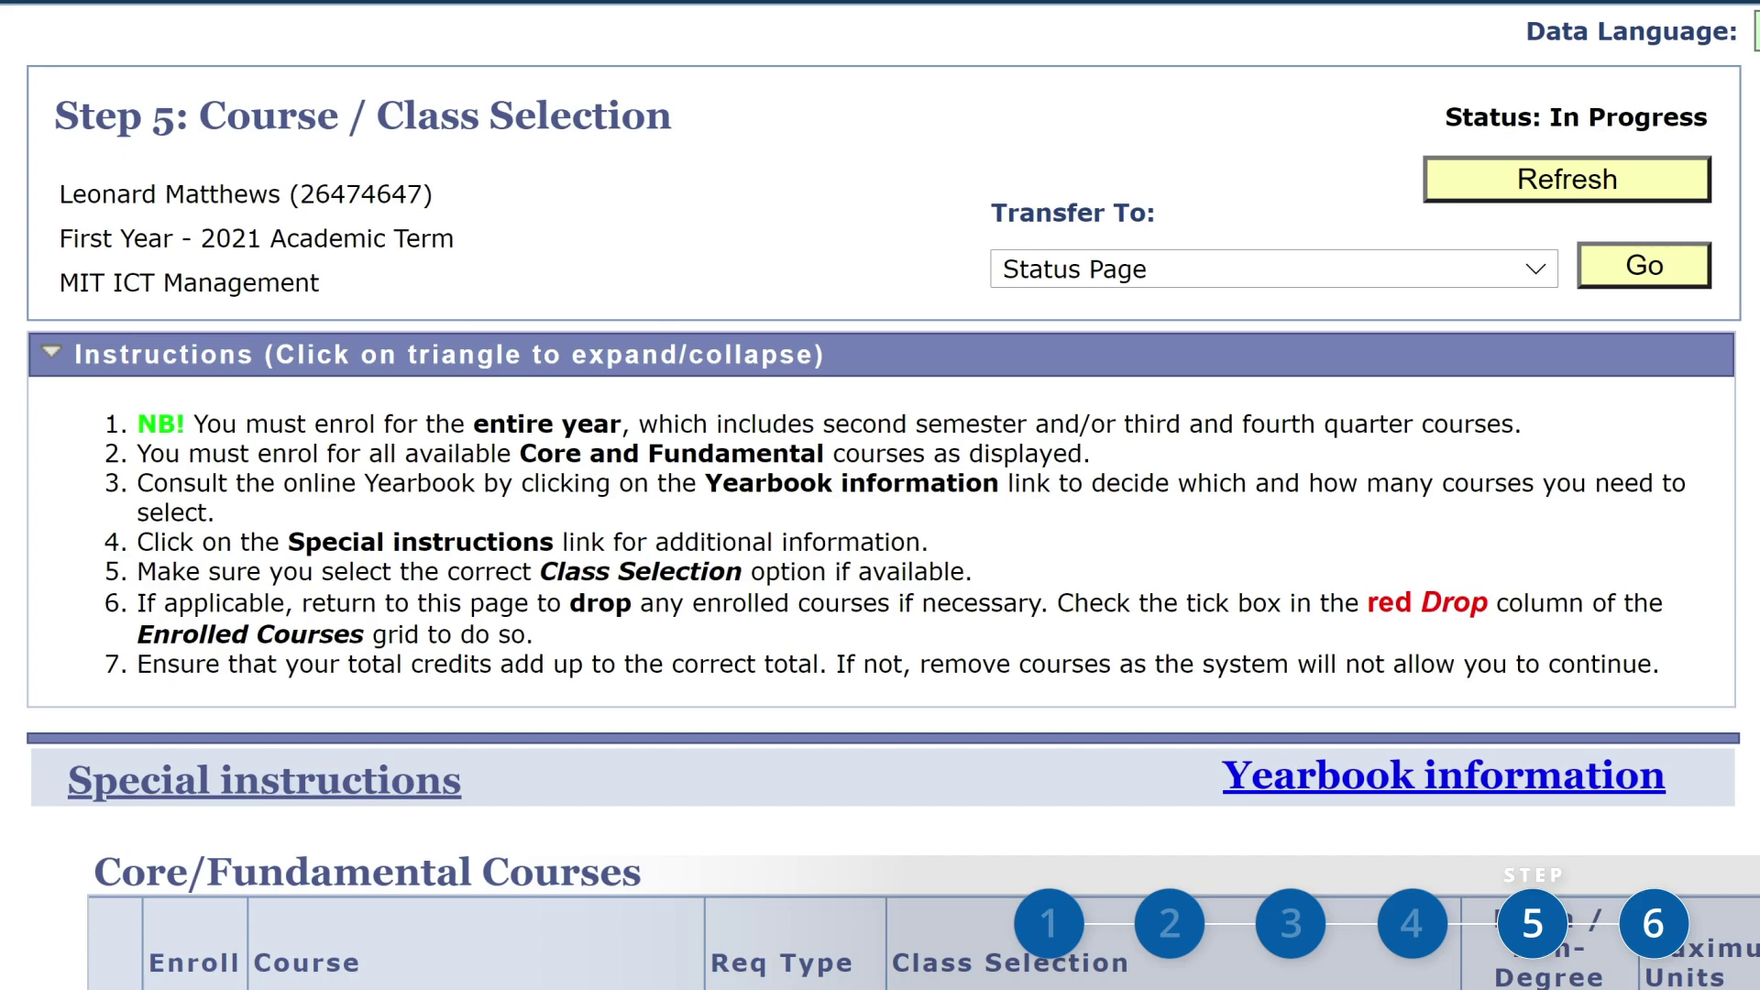
Tick Enroll for MIT 845, 846, 847, 848, 849, 854 and 855
scroll(880, 550, down, 5)
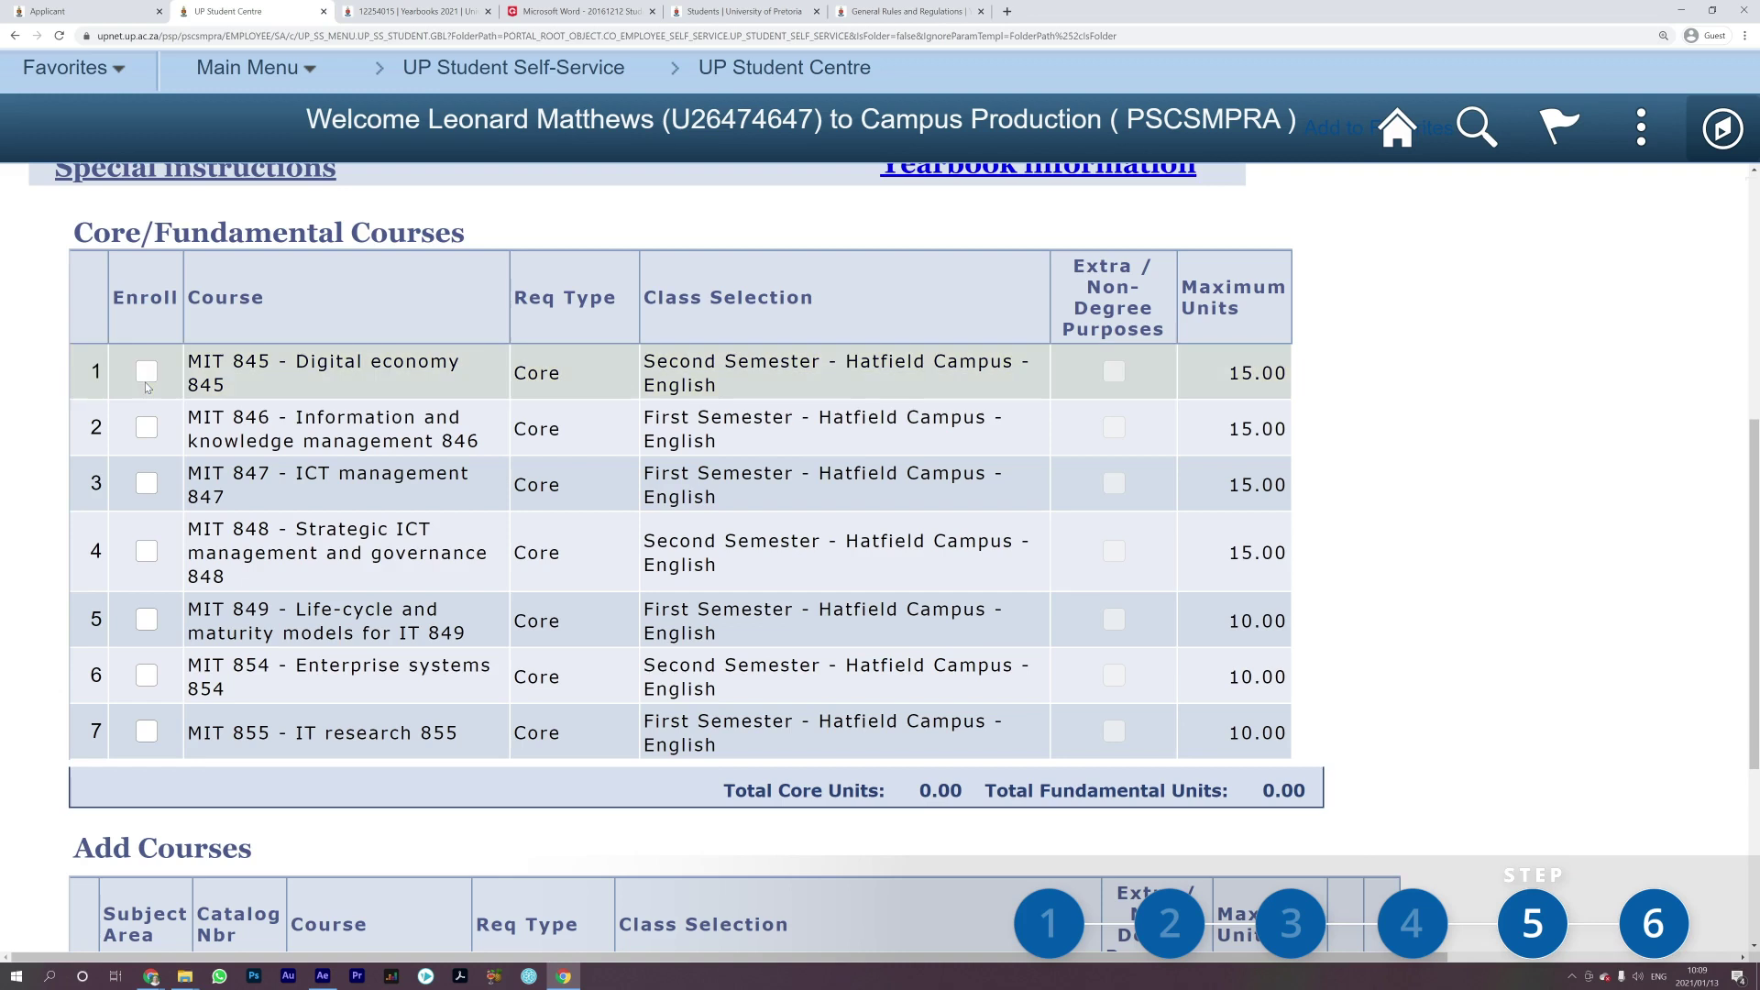
click(147, 371)
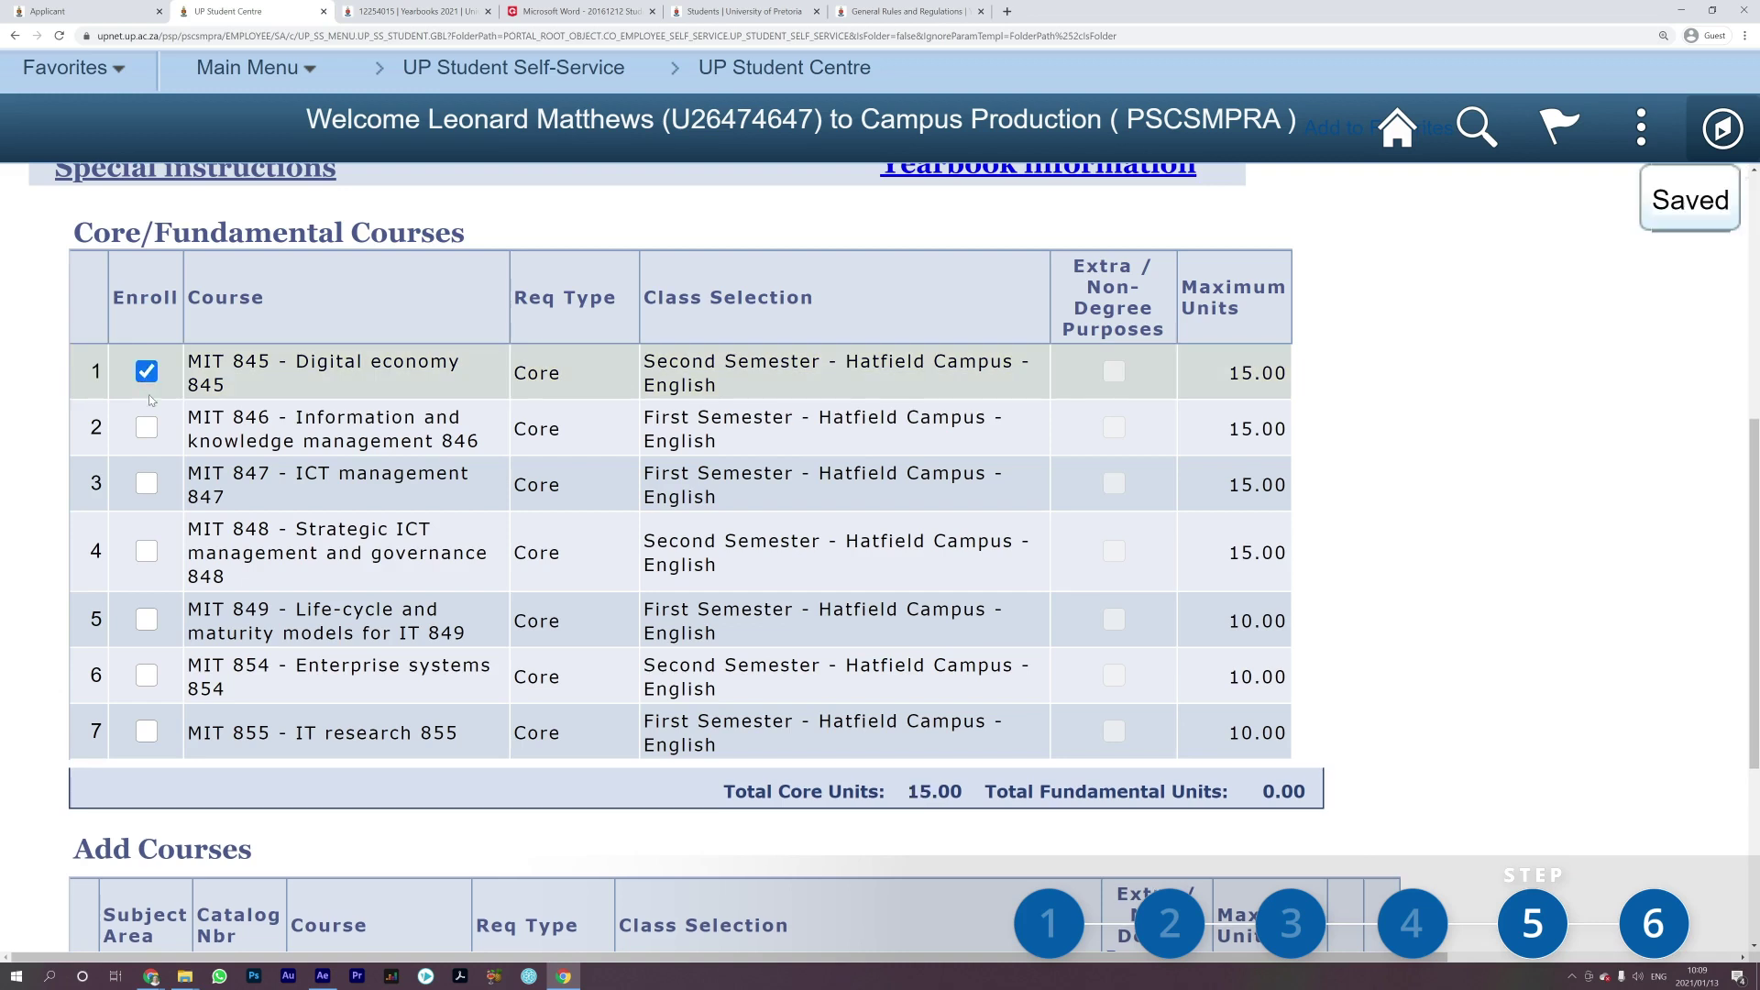
click(147, 427)
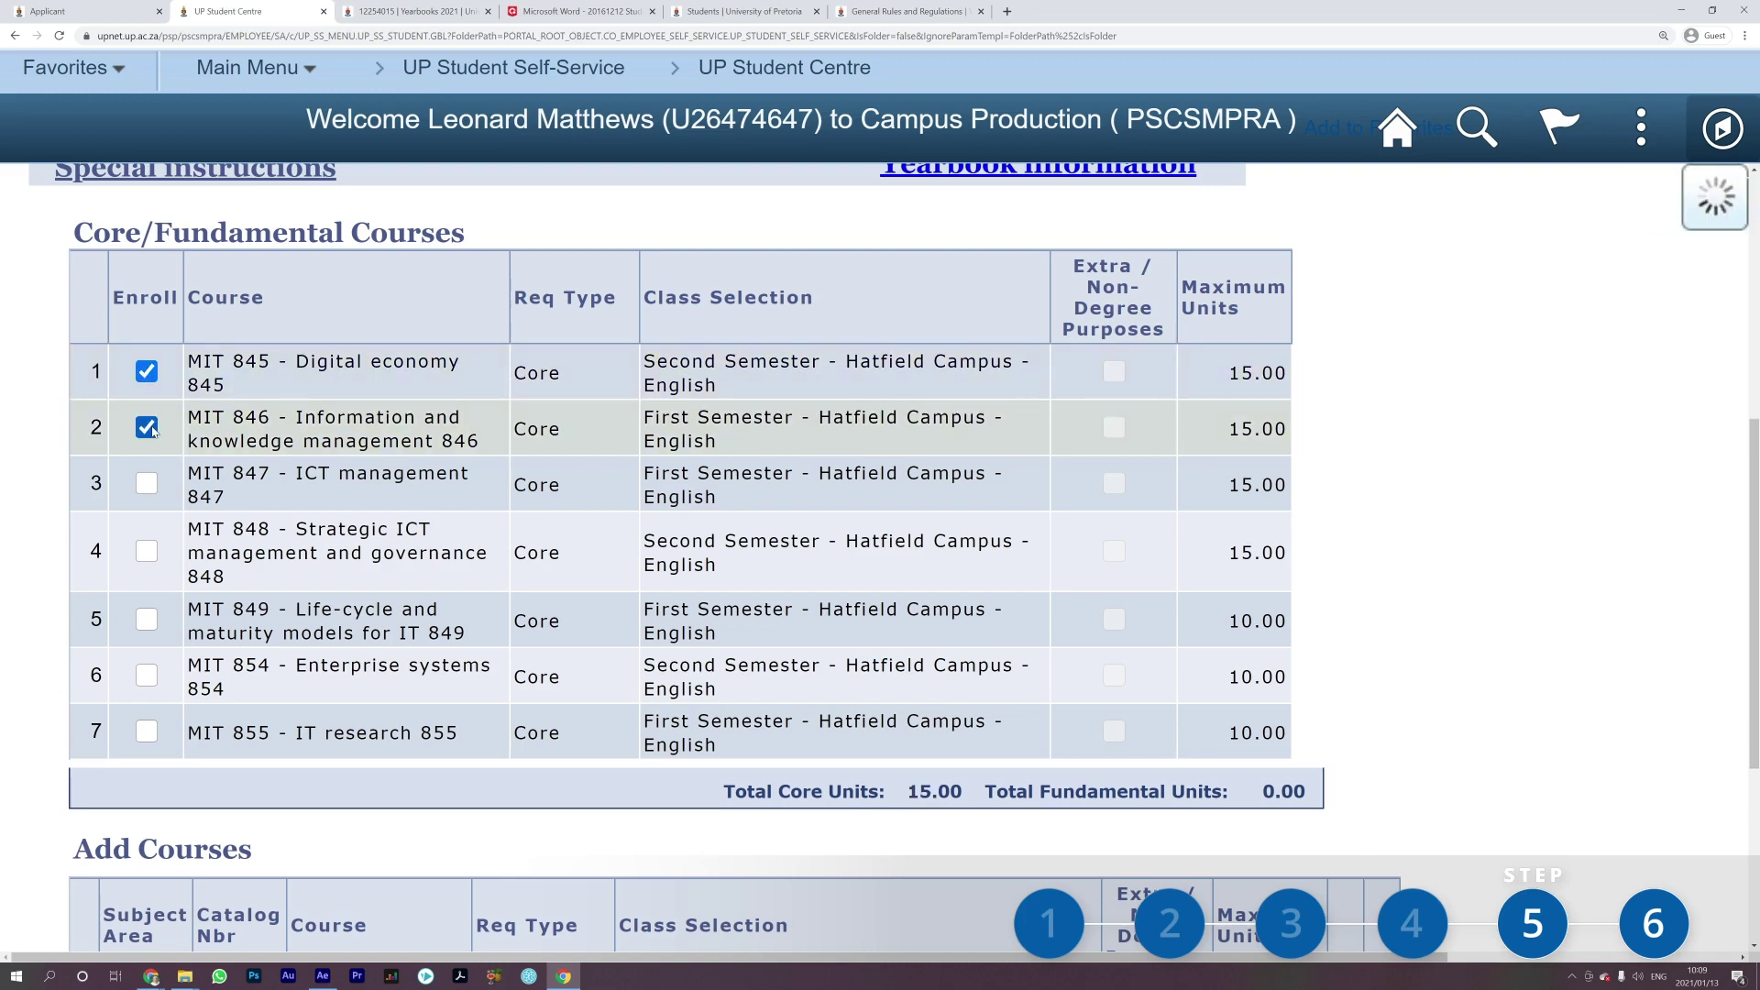
click(149, 486)
click(147, 553)
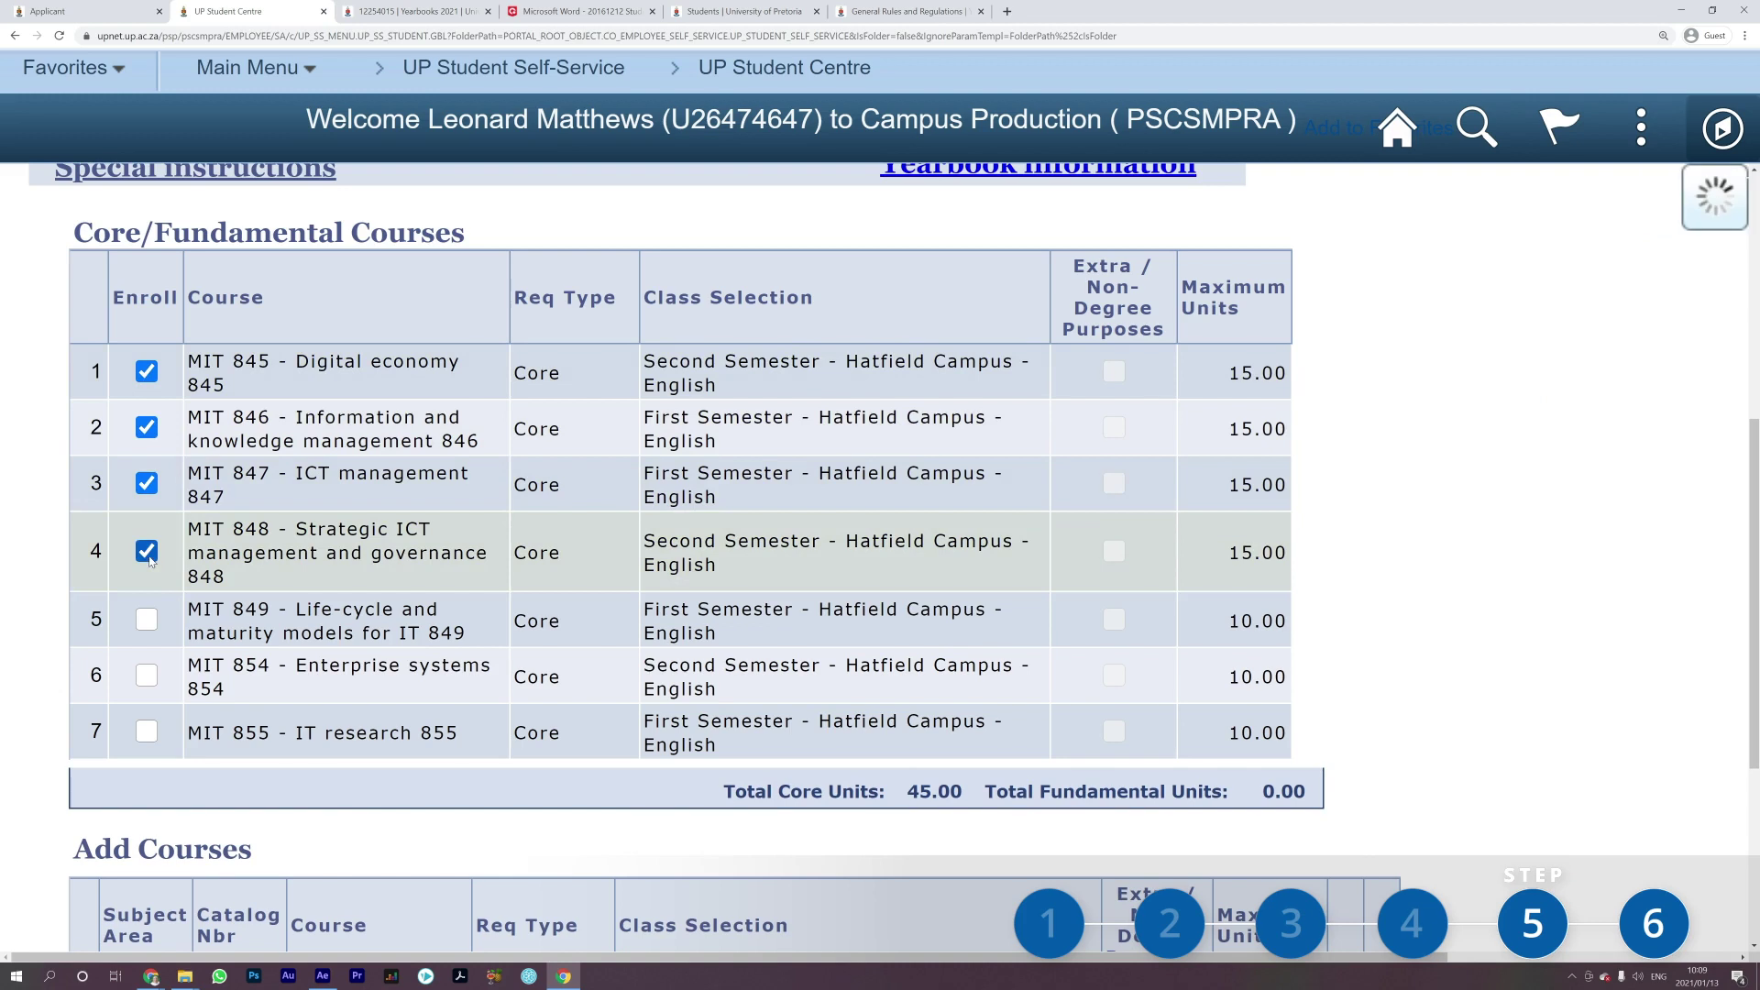
click(147, 620)
click(147, 676)
click(146, 731)
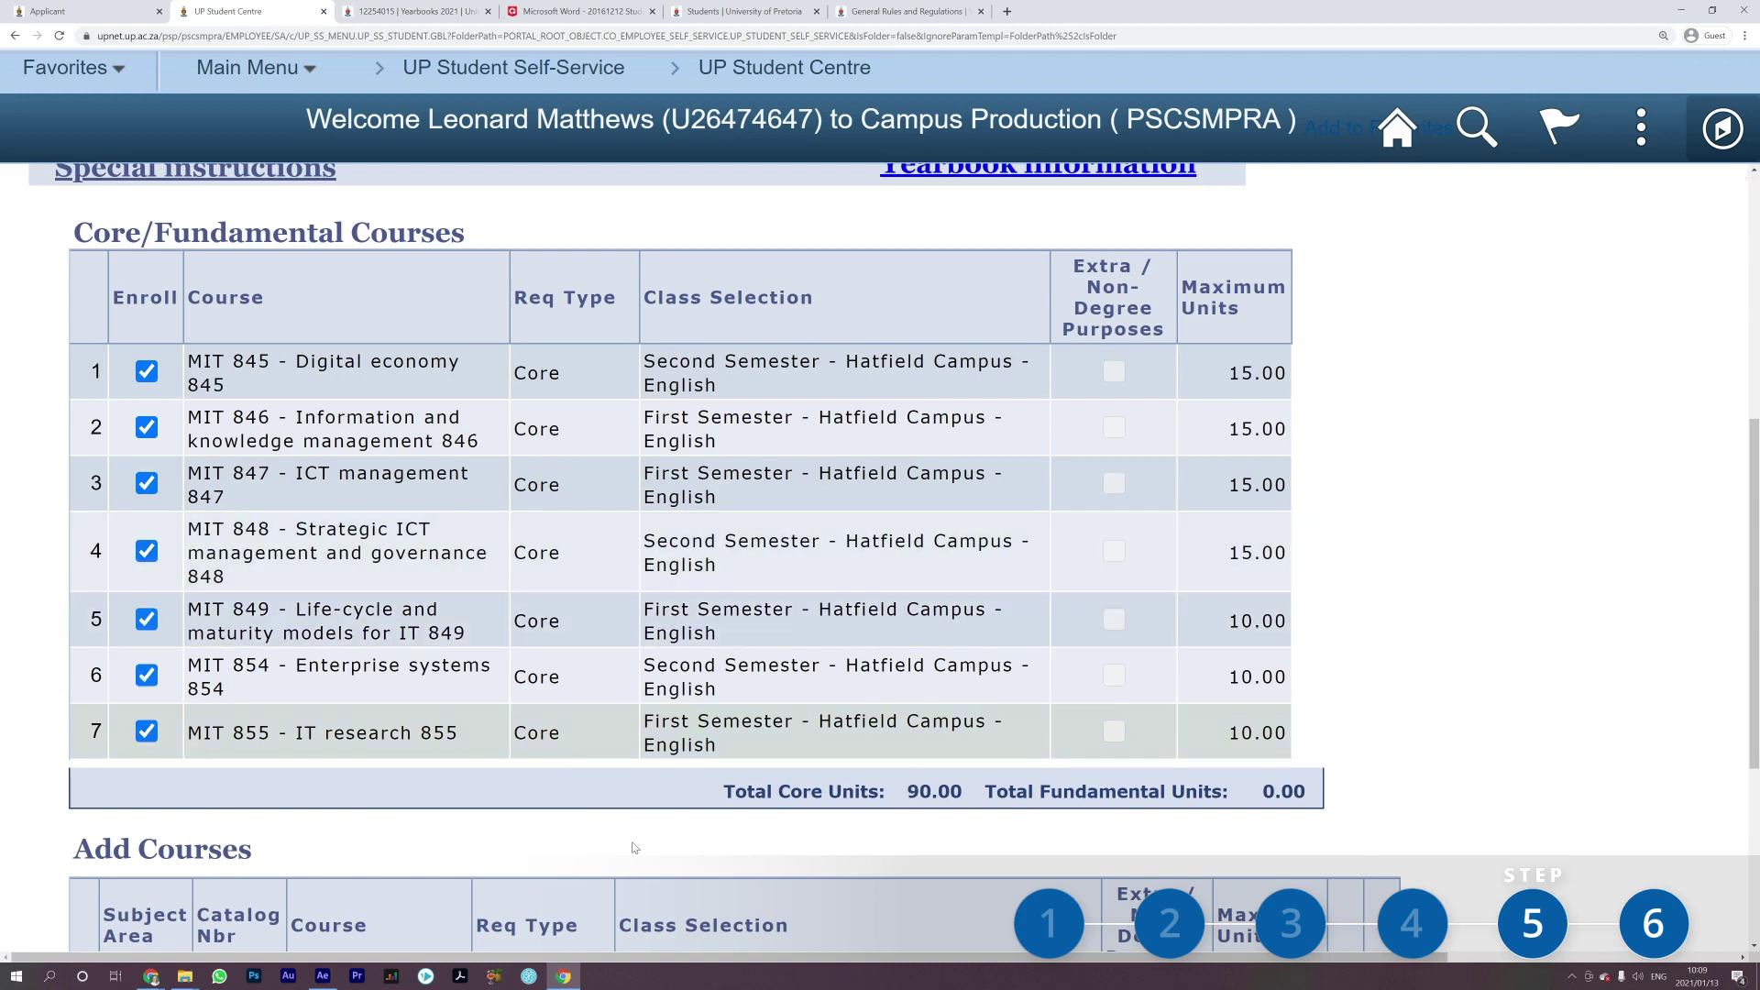
scroll(849, 526, down, 3)
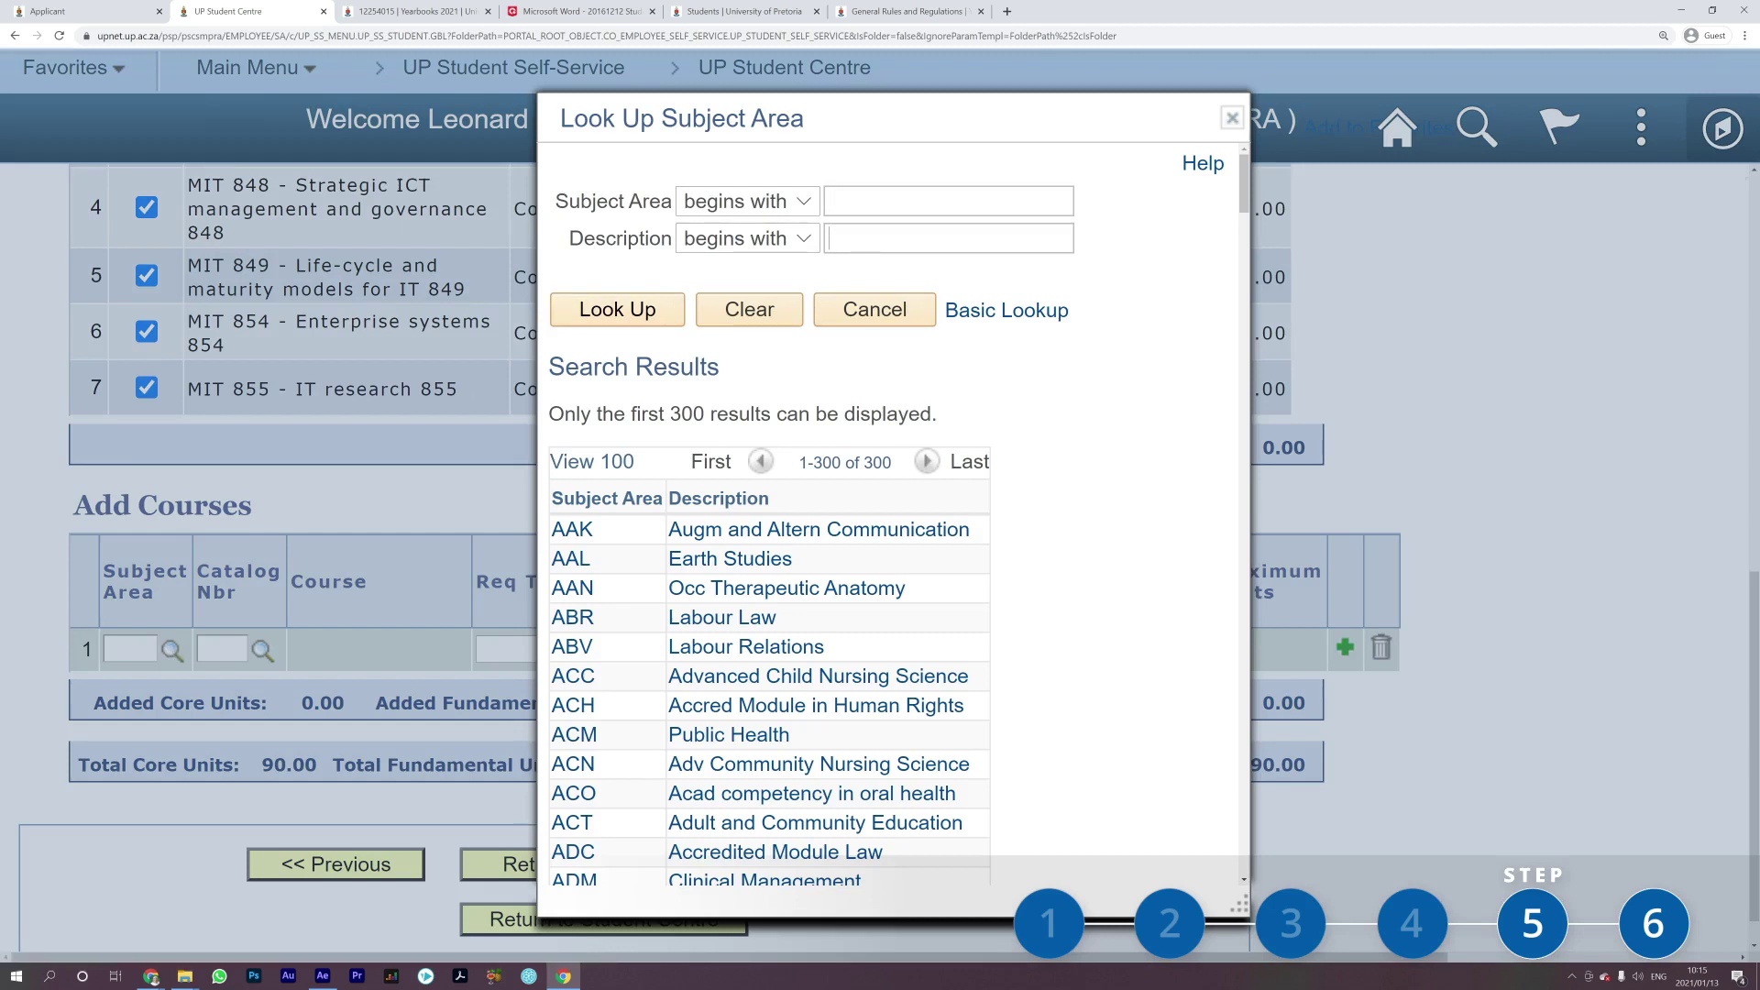
Add FRN 104 French for beginners through the French subject lookup, with Req Type Elective
text(french)
click(675, 304)
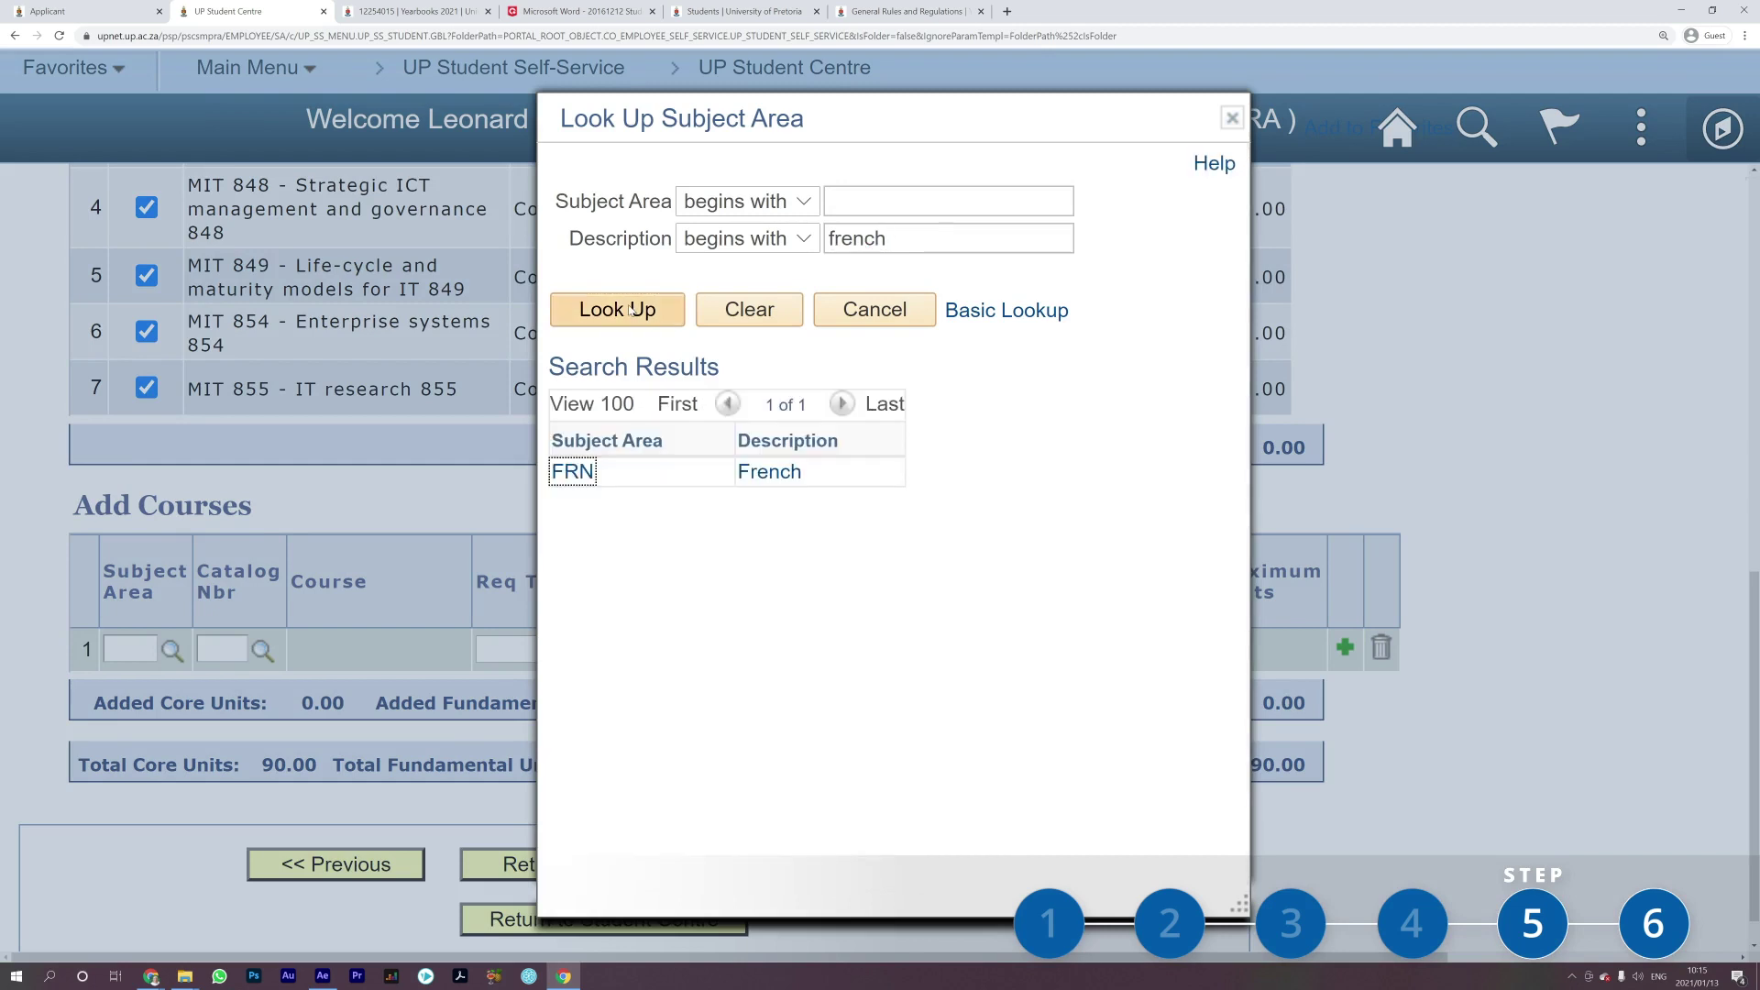
click(785, 478)
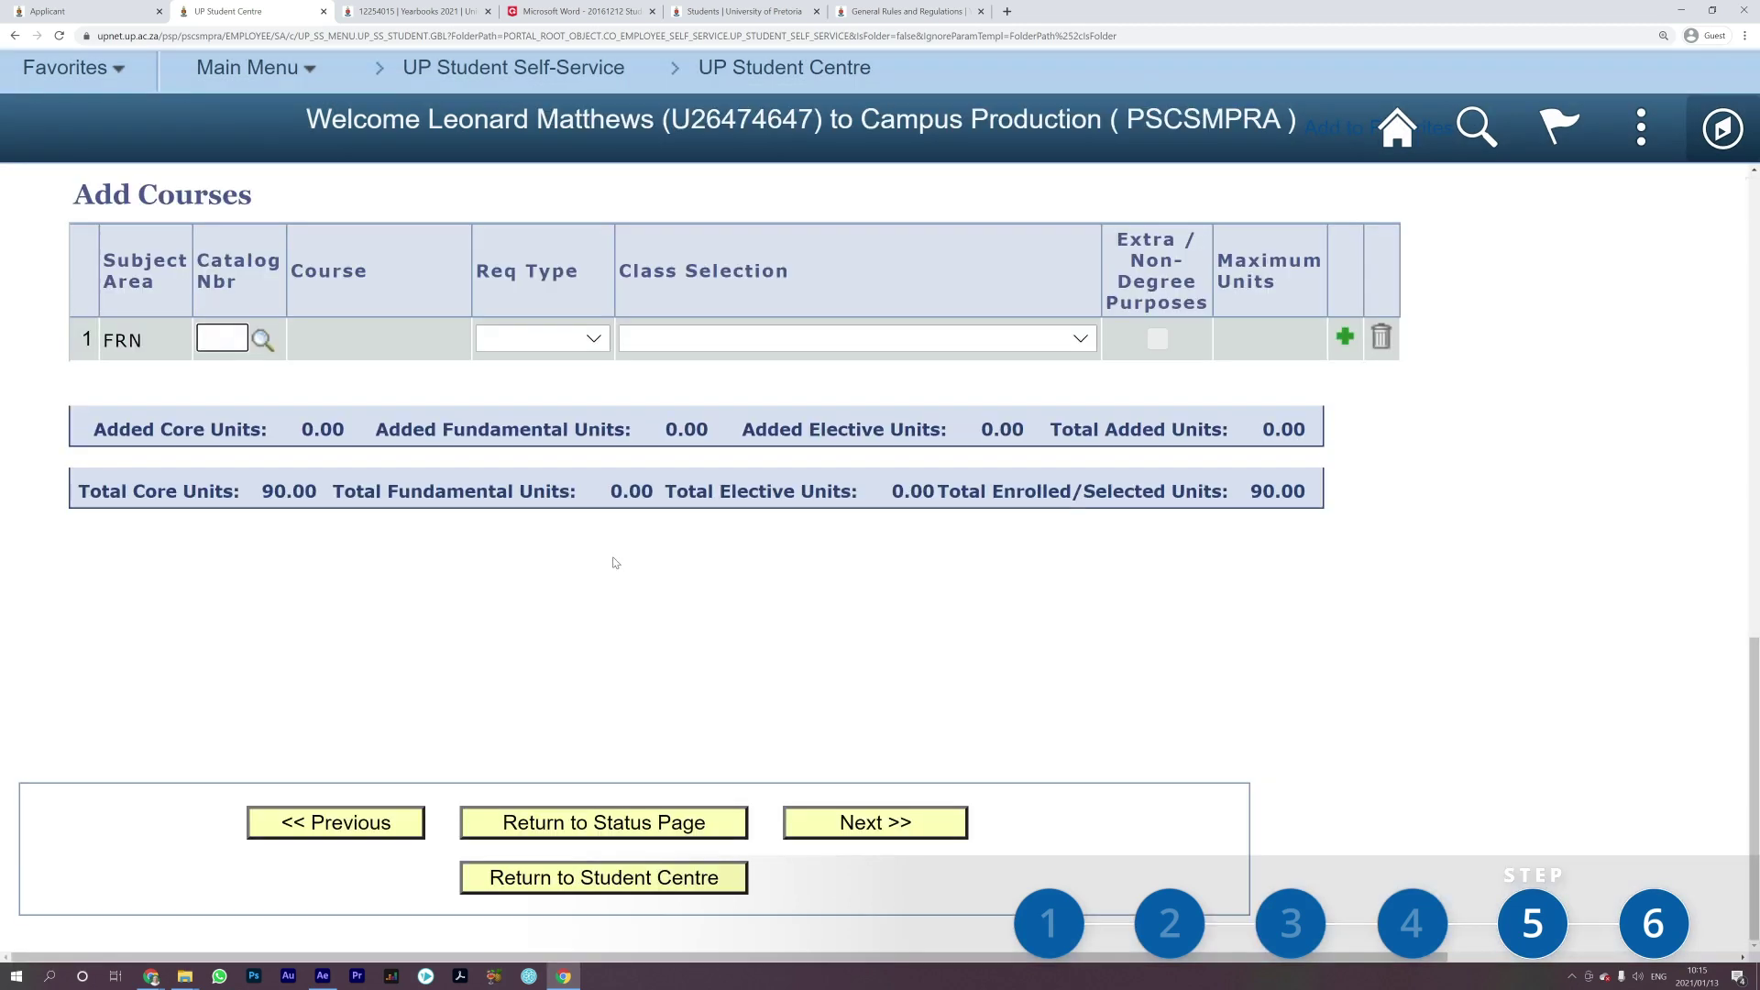
click(261, 339)
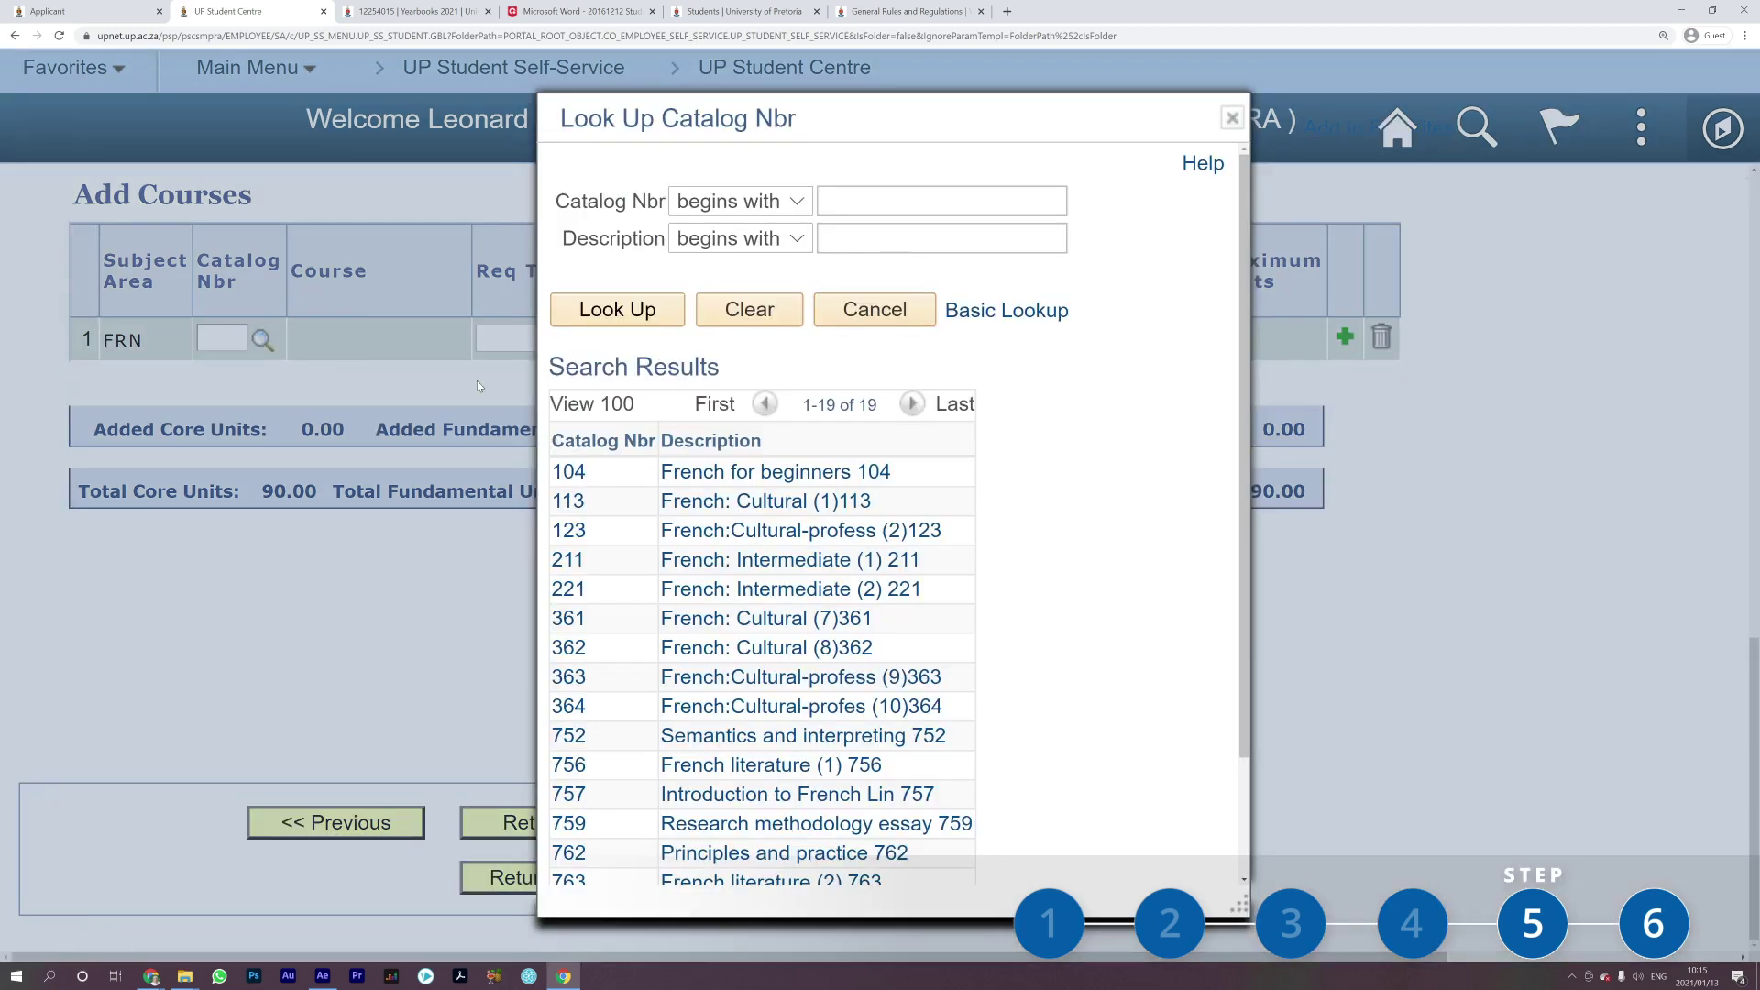
click(822, 473)
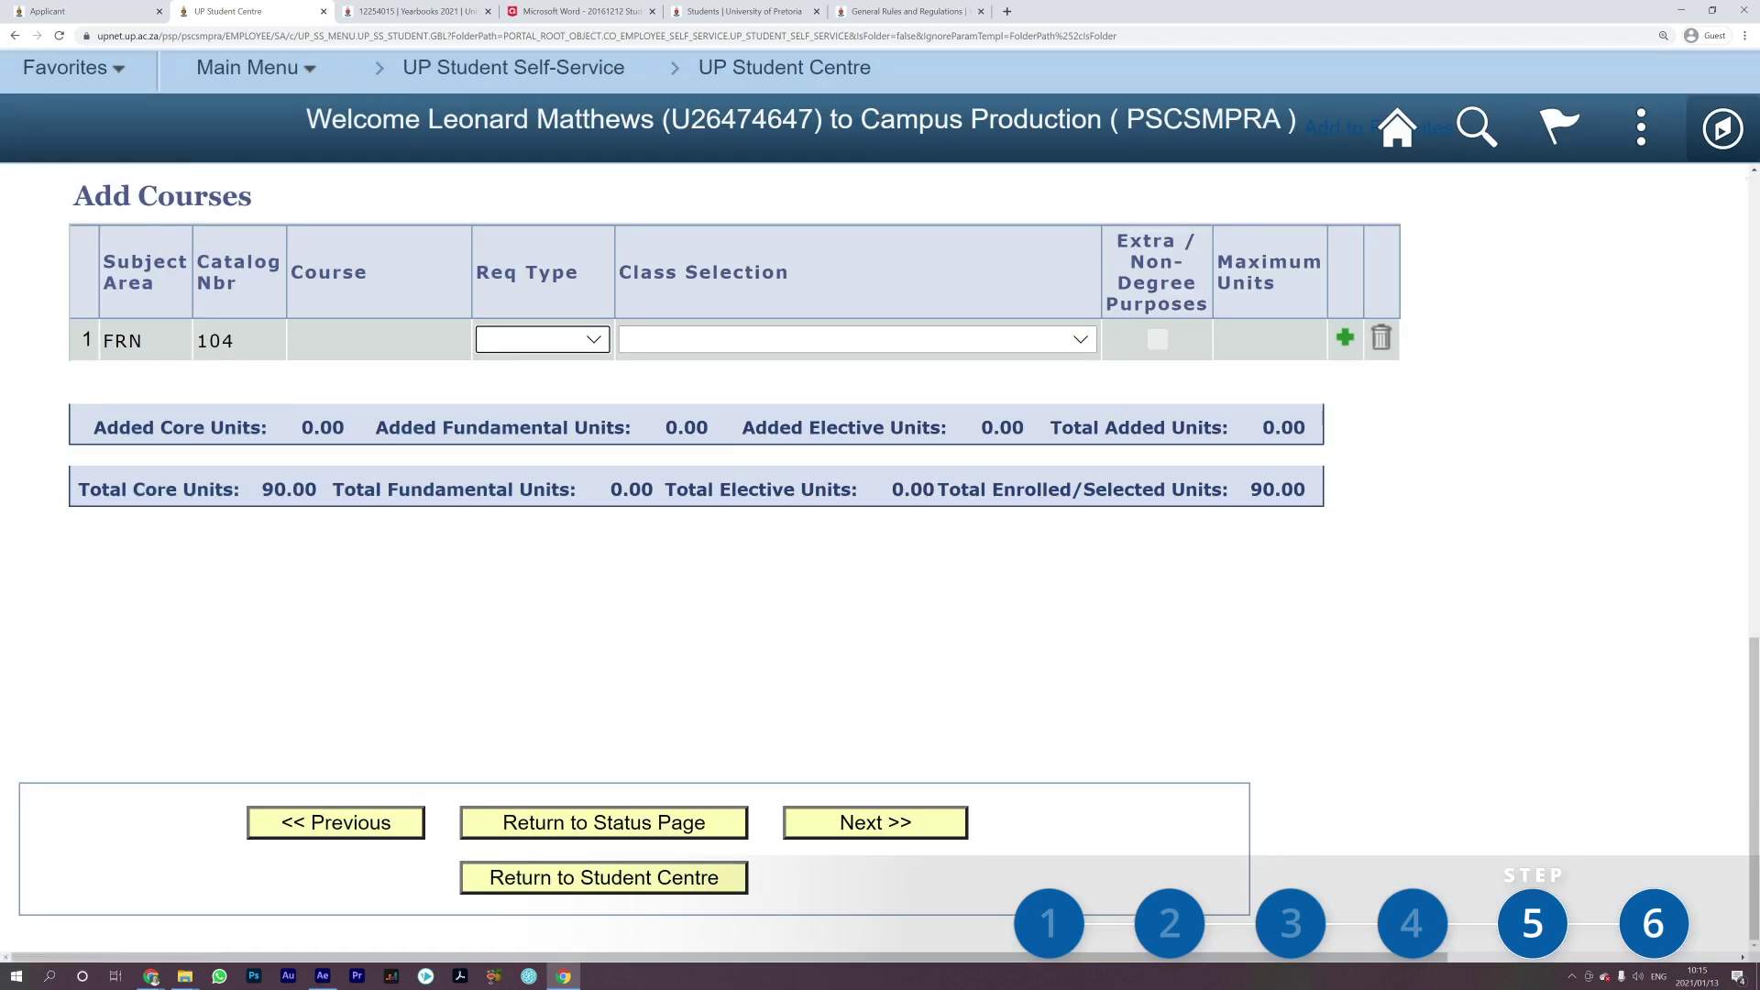
click(597, 344)
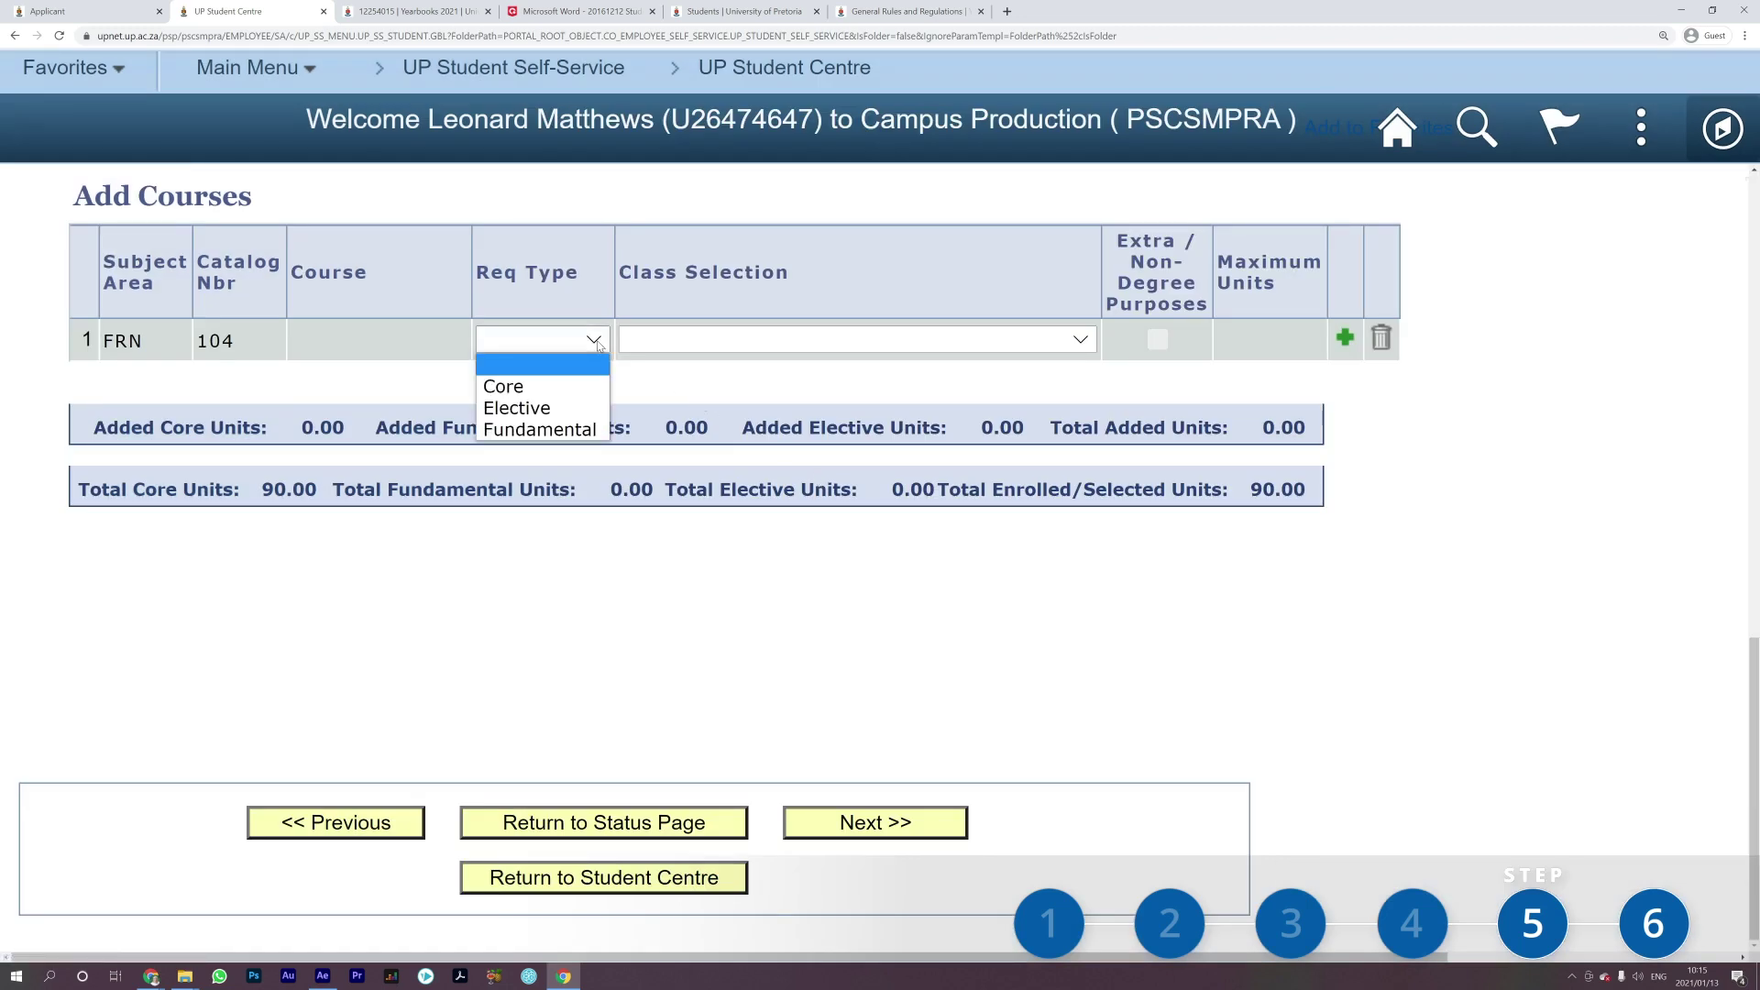
click(550, 408)
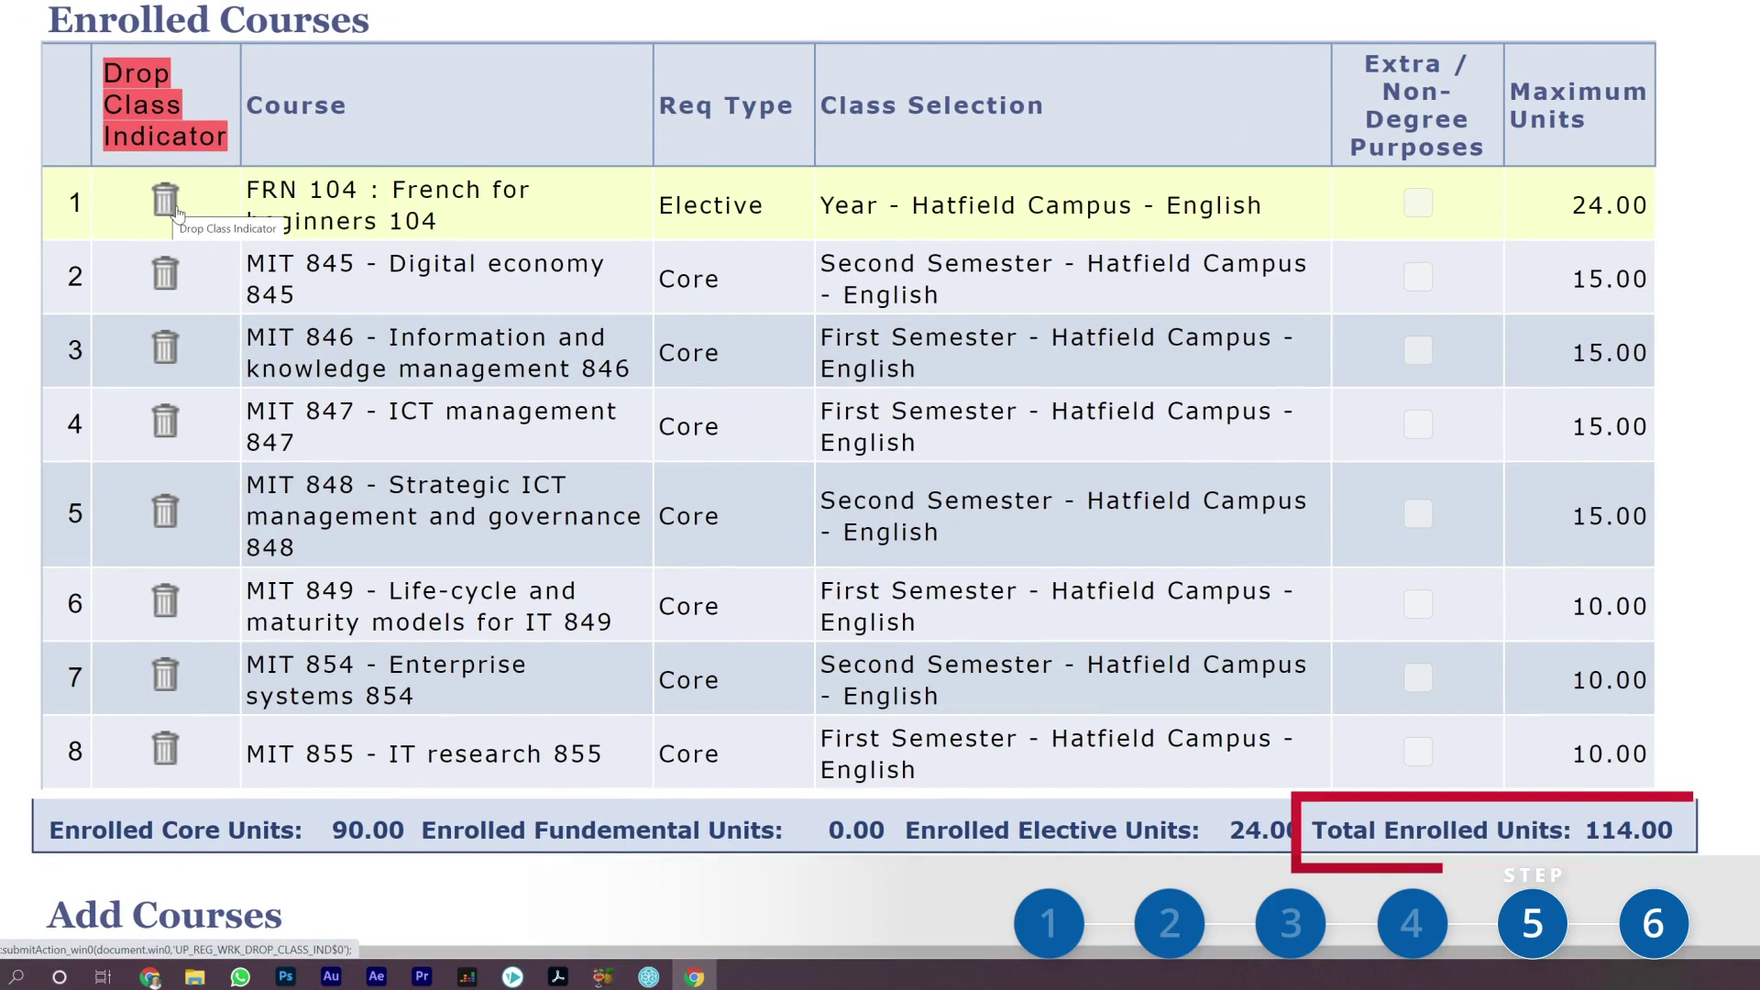
Mark the FRN 104 row for dropping with its Drop Class trash icon
click(167, 205)
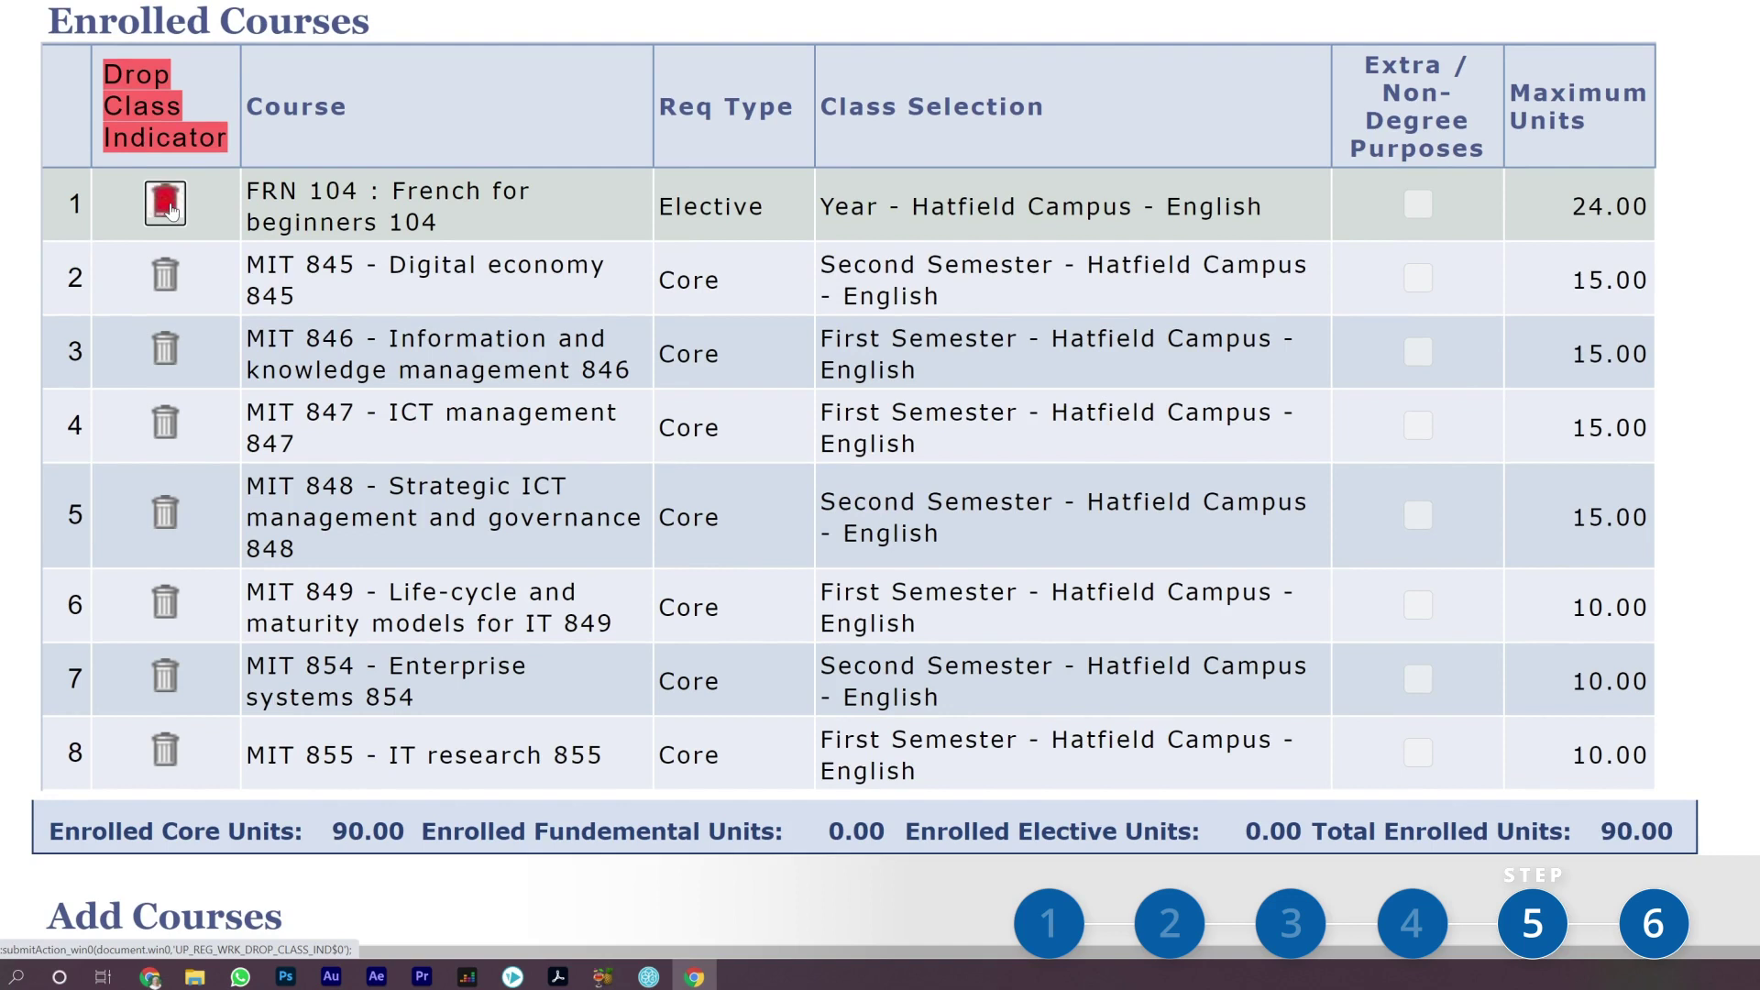
scroll(169, 211, down, 9)
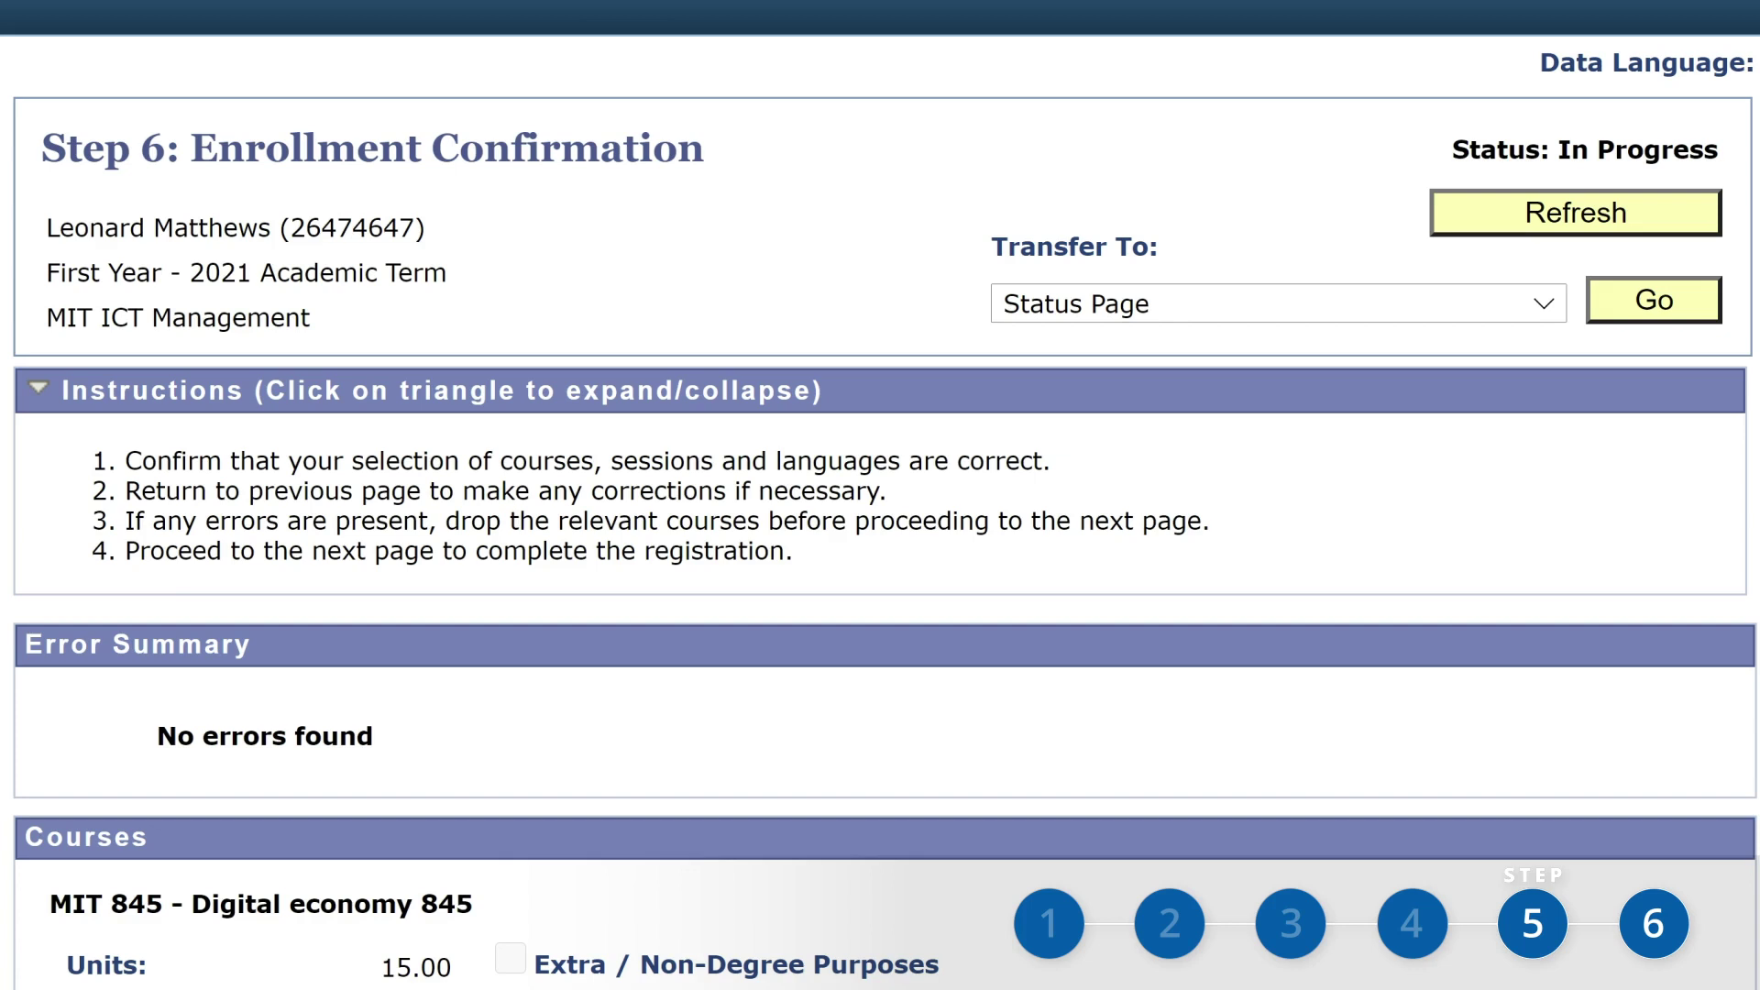
Scroll the Step 6 course list to check each Enrollment Successfully Created message
scroll(1346, 637, down, 20)
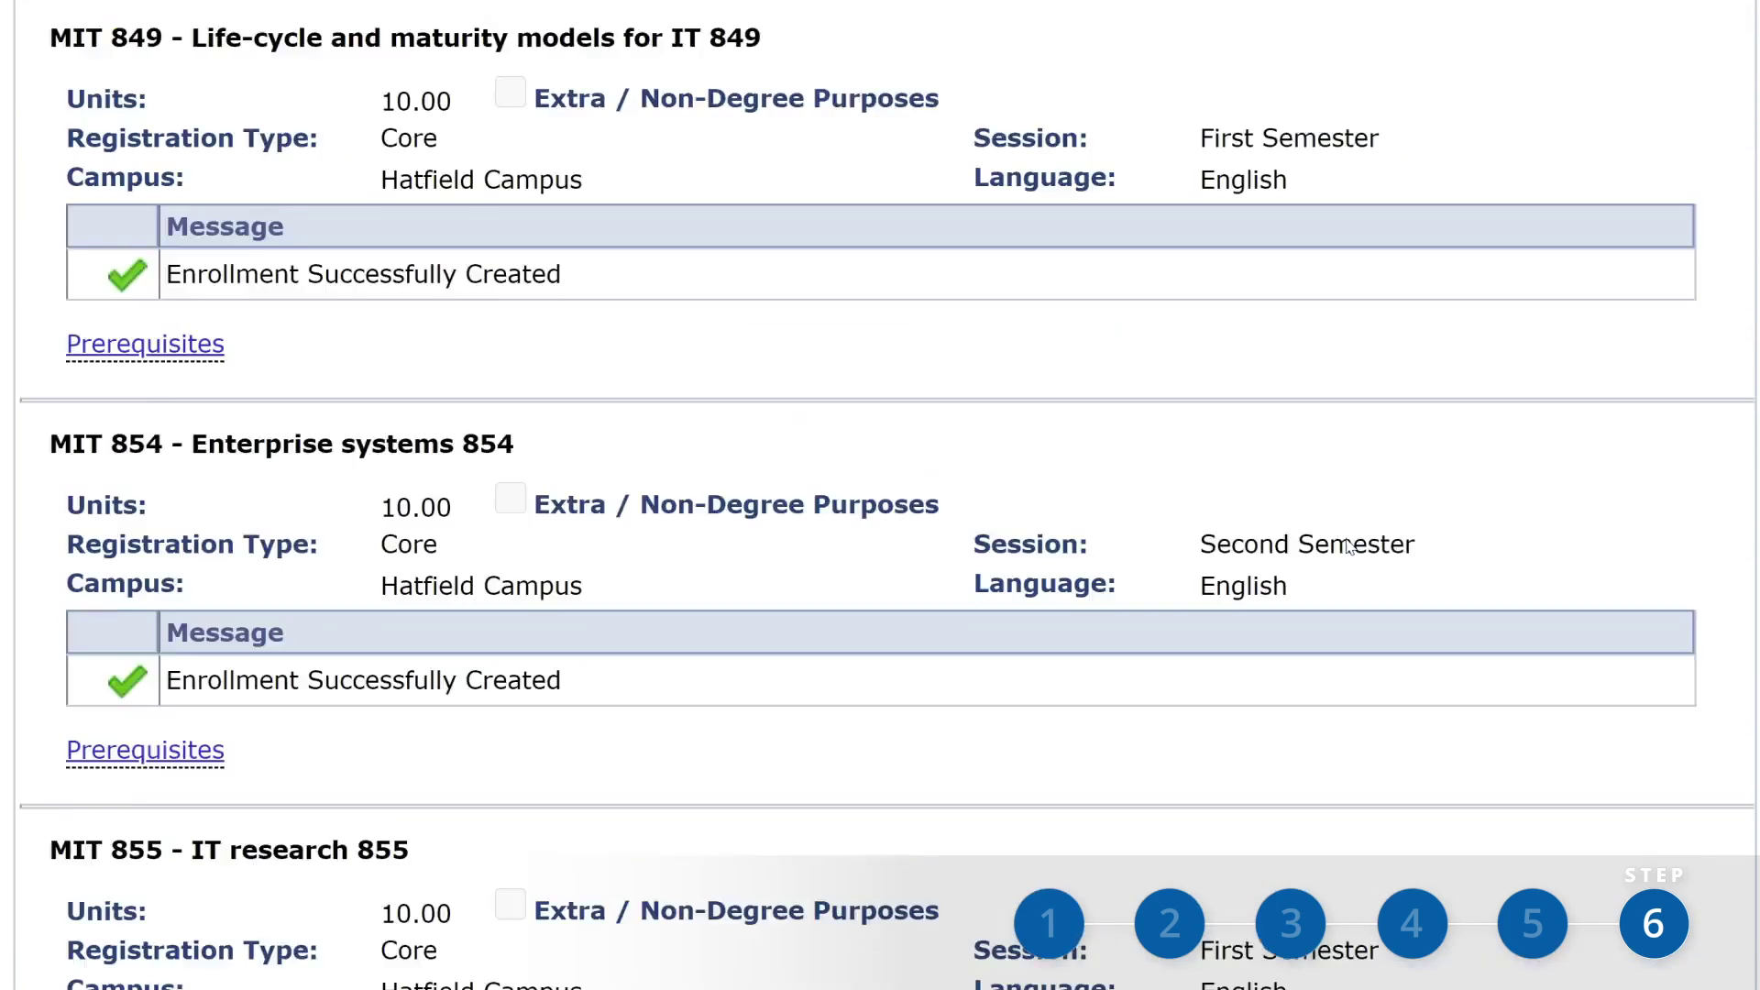
Confirm the Step 6 enrolment to finish MIT ICT Management registration, then scroll to Print Proof
scroll(1346, 514, down, 5)
click(1233, 858)
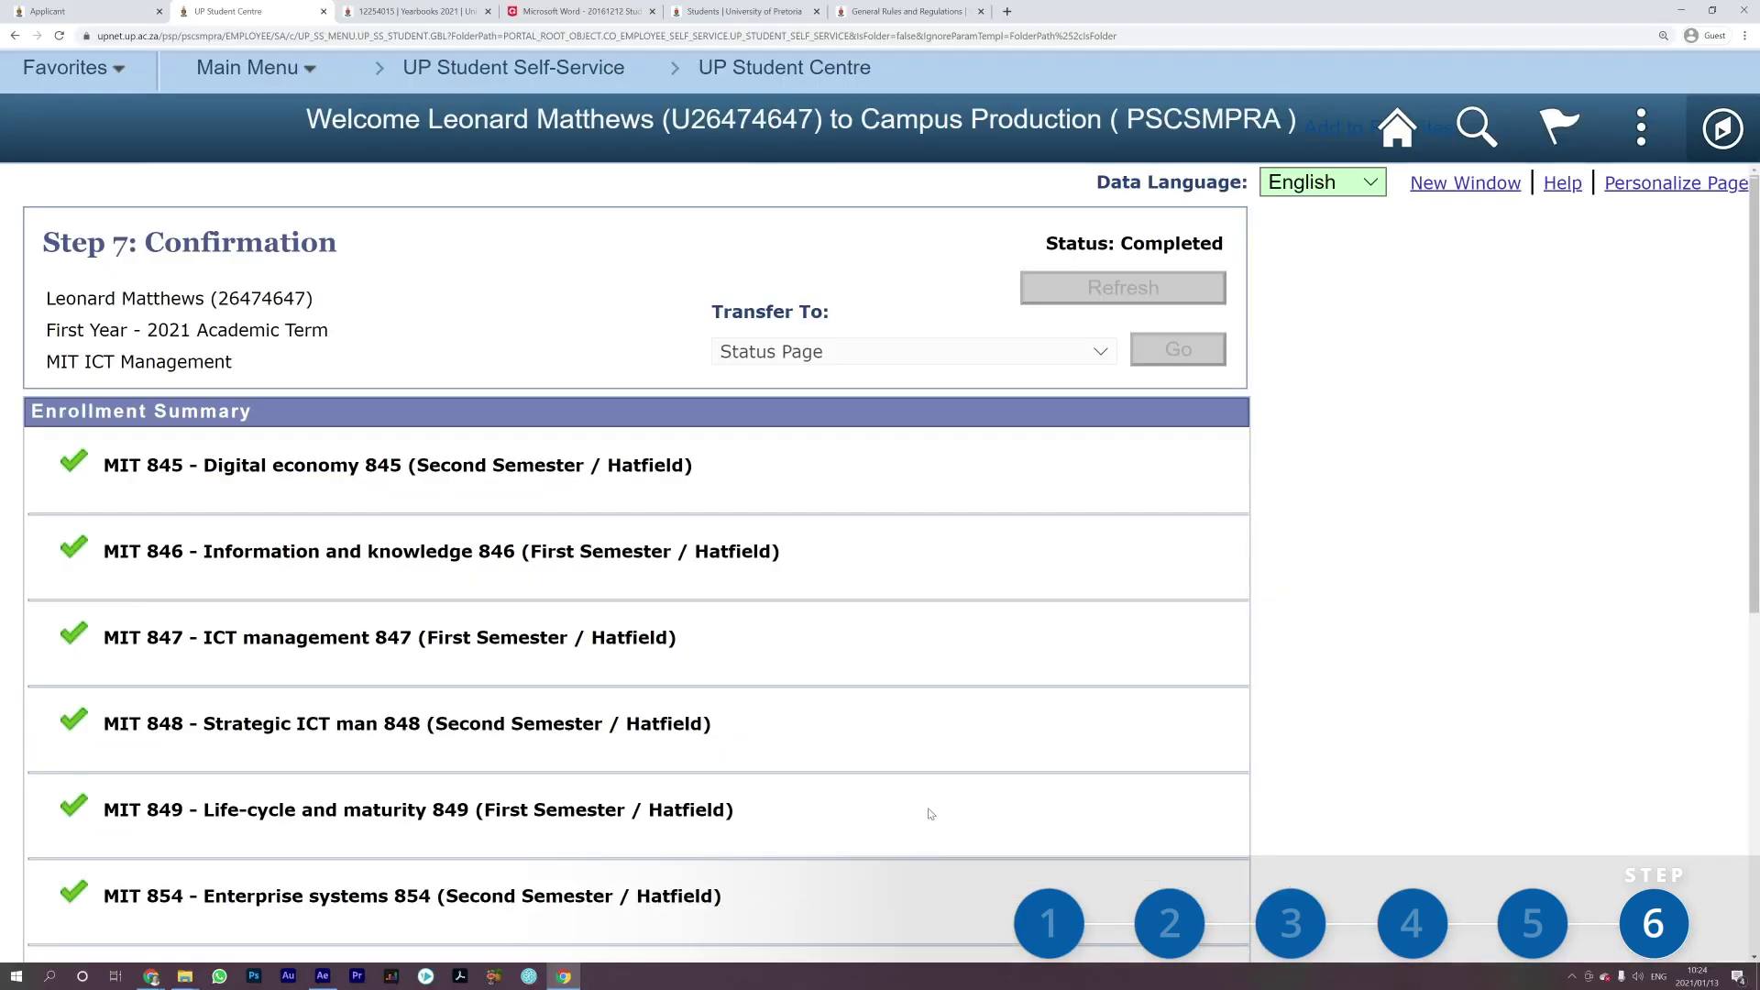
scroll(927, 811, down, 6)
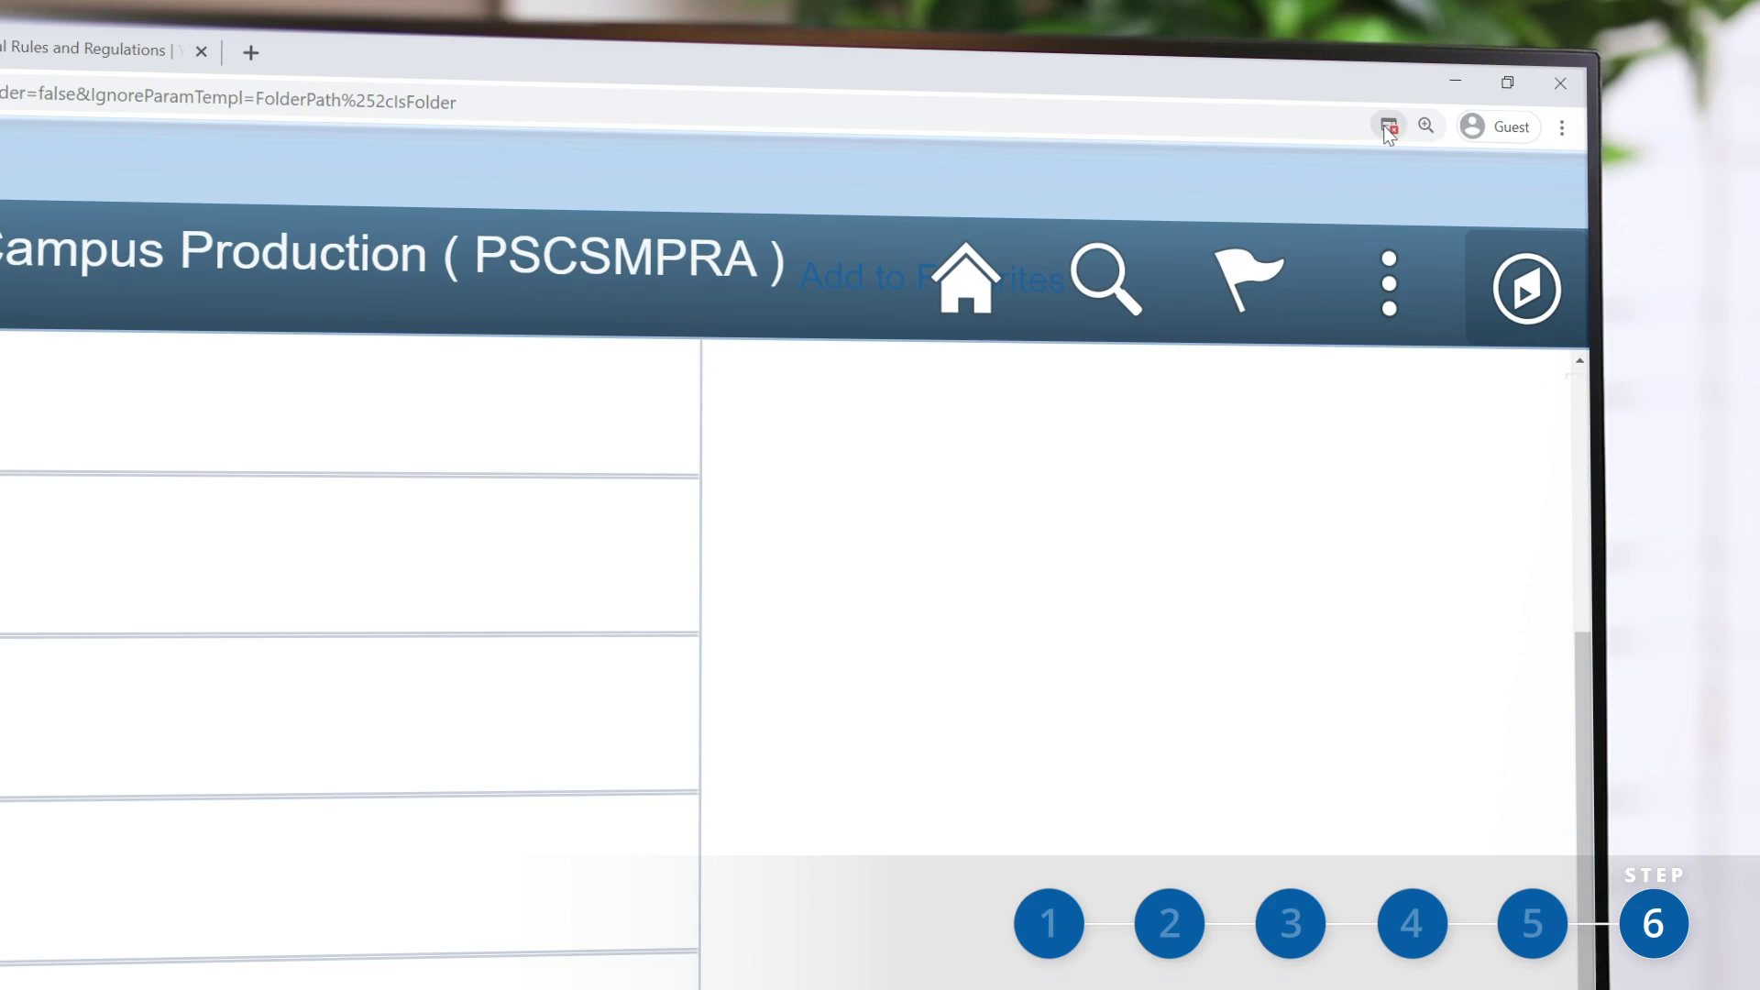
Open the blocked UP_PRF_REGN.pdf proof of registration and print it to the HP OfficeJet Pro 8720
click(1388, 125)
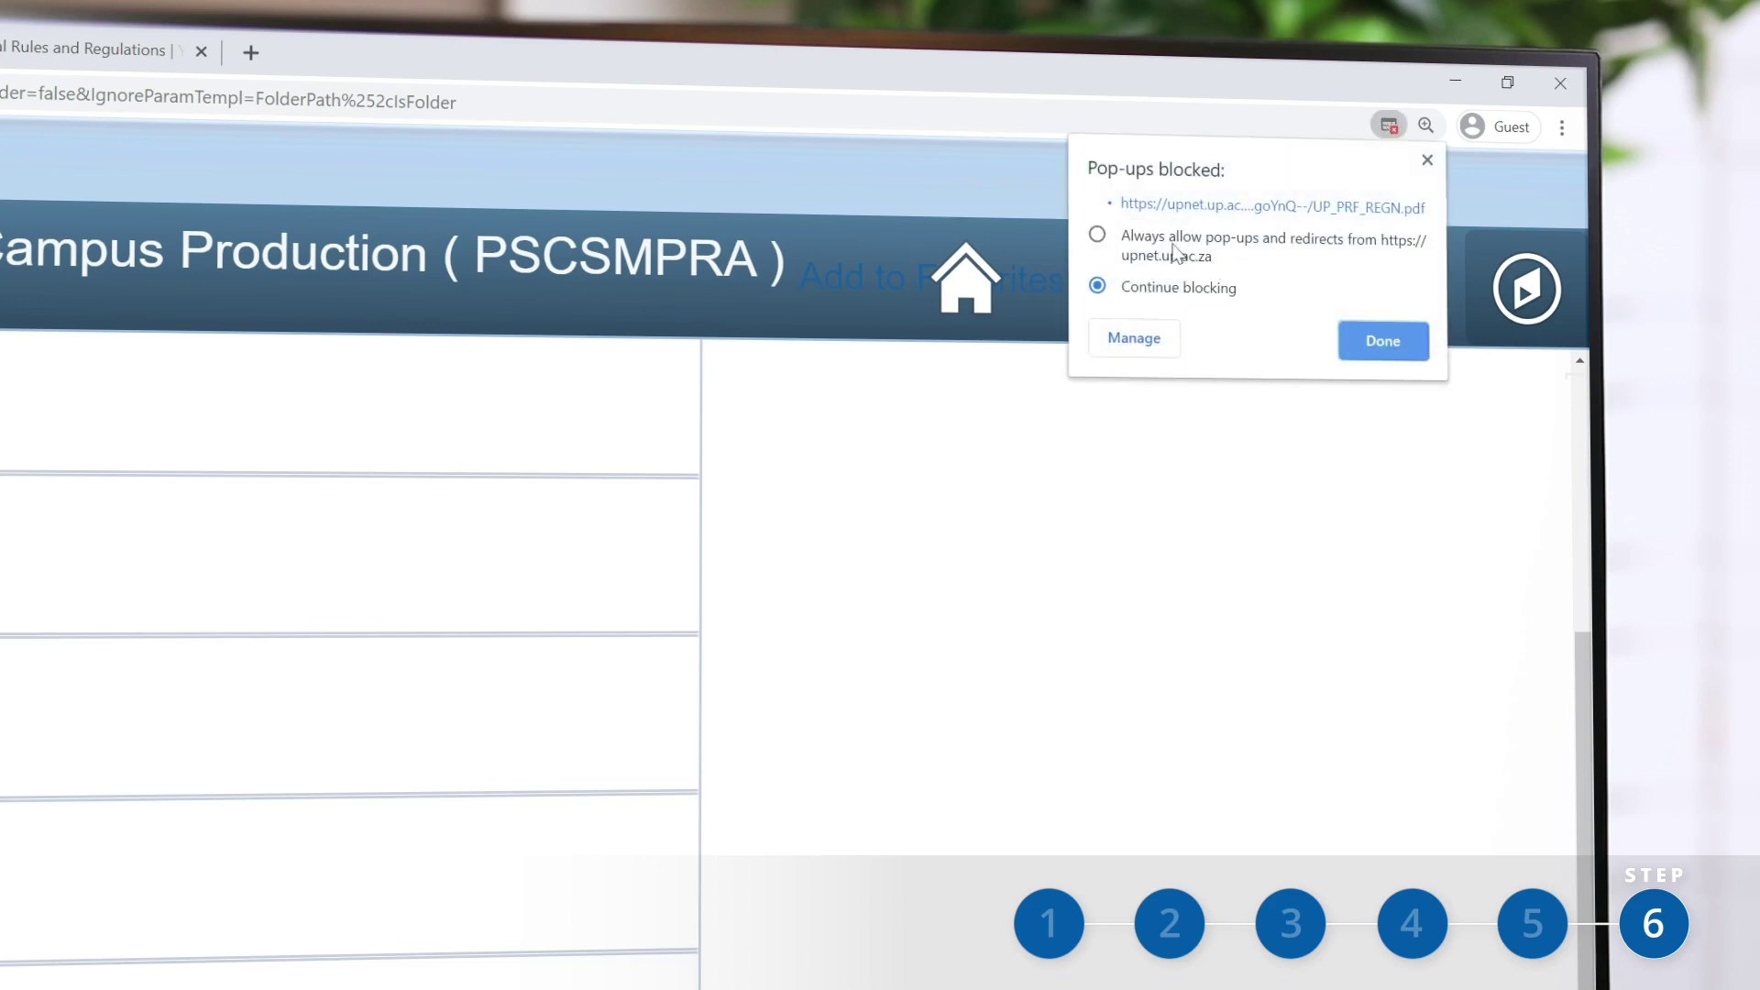
click(1146, 204)
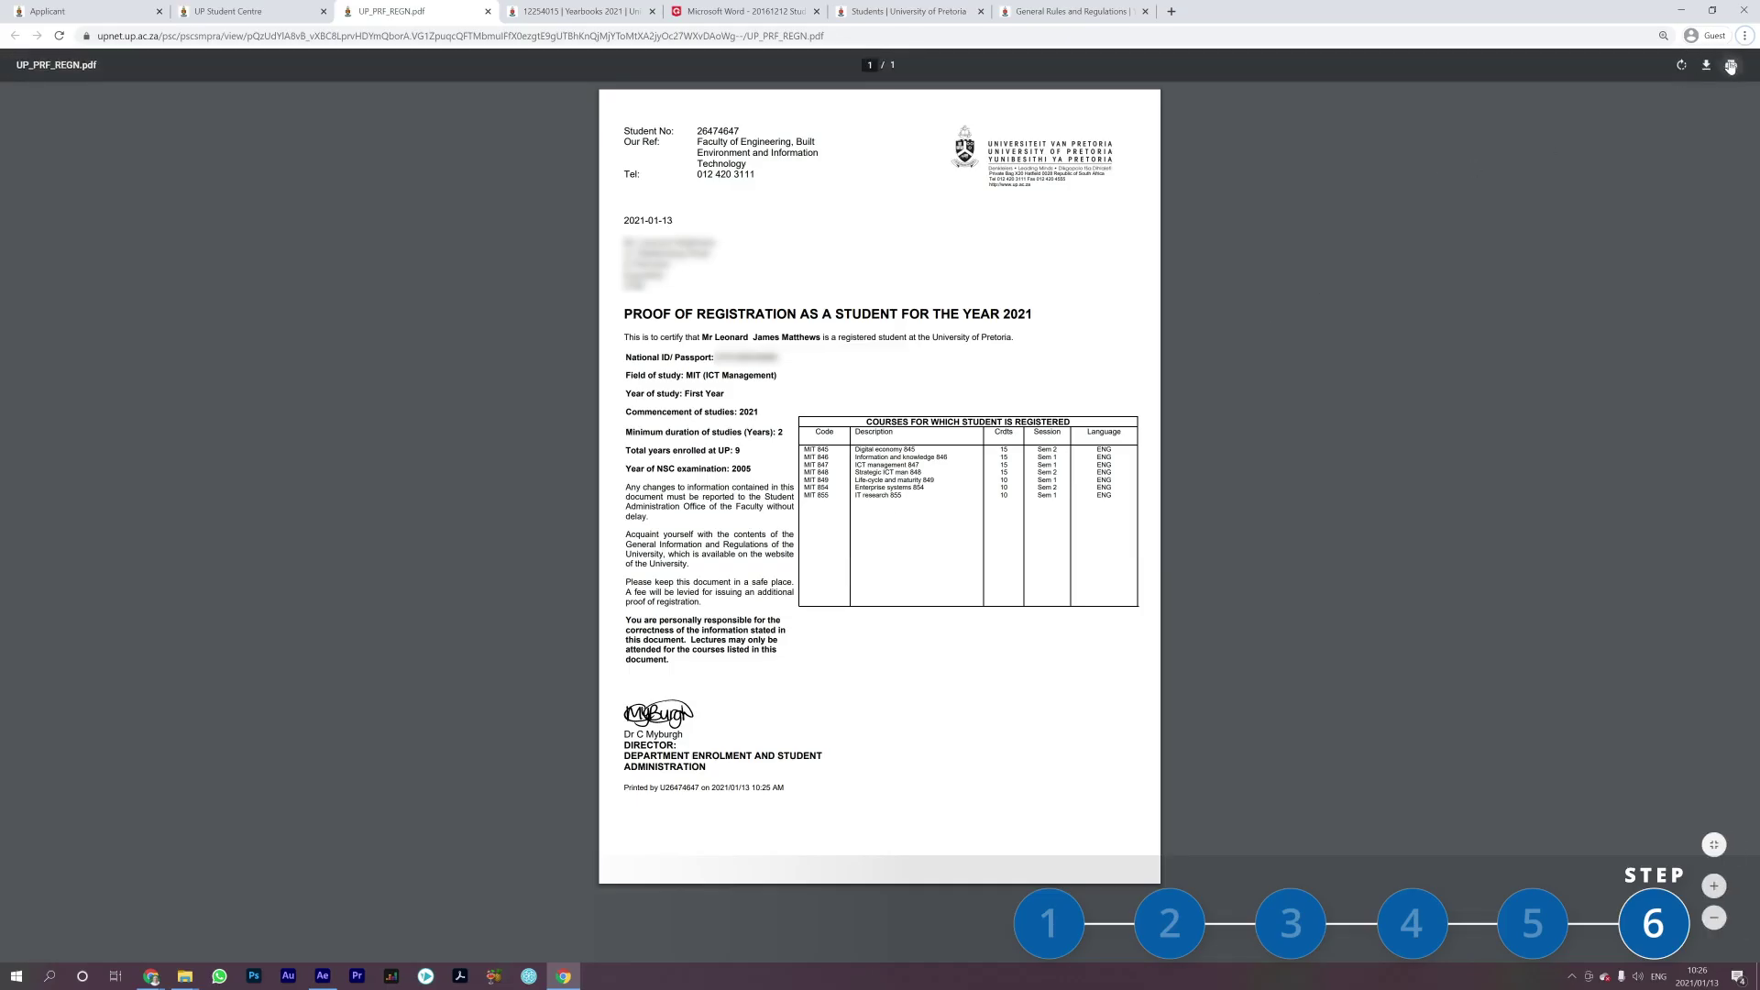
click(1730, 66)
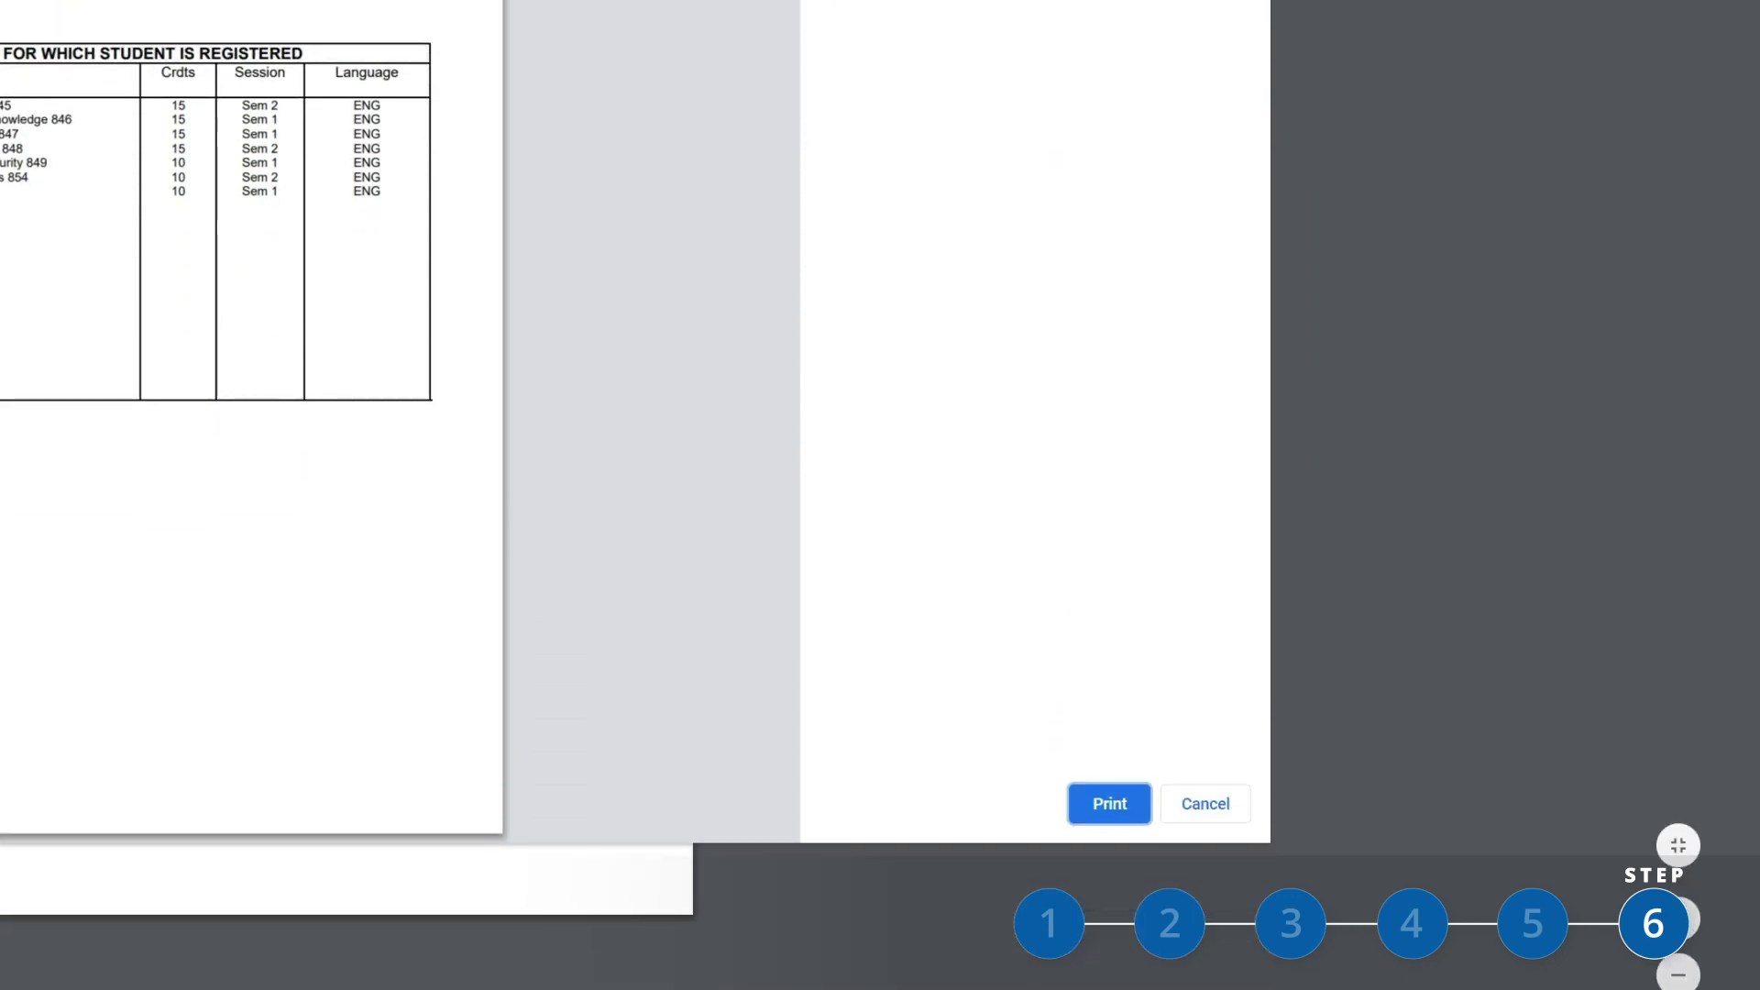
click(1111, 813)
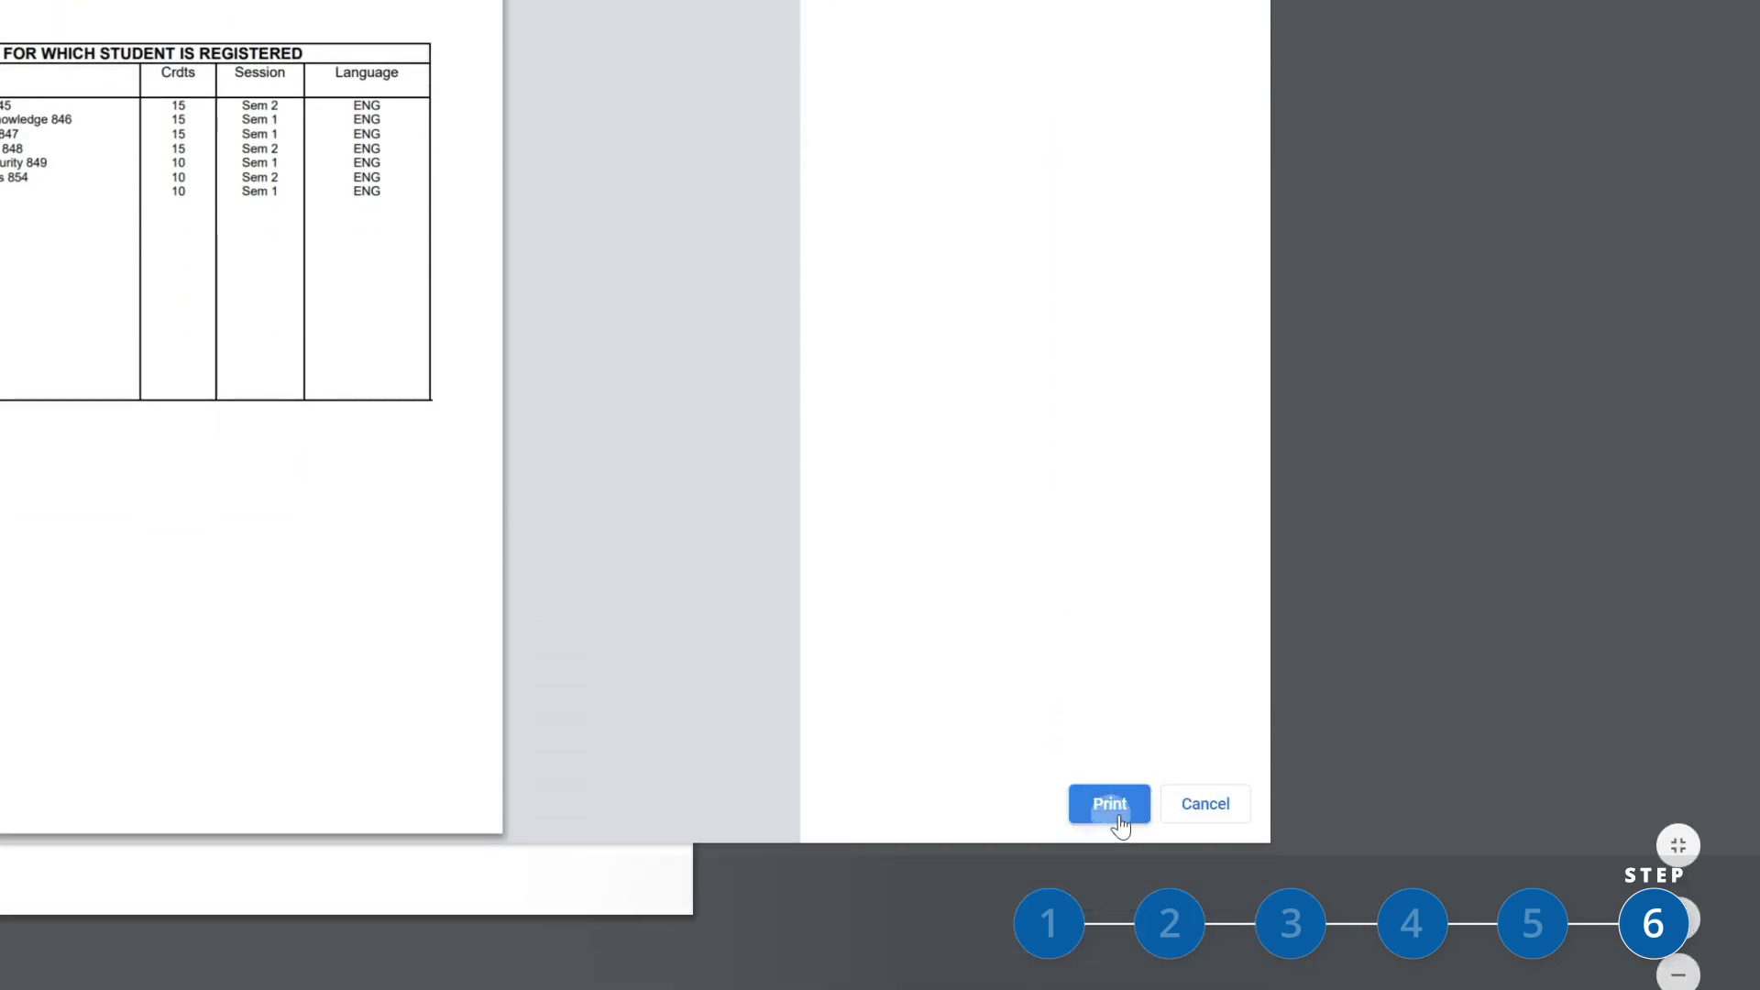